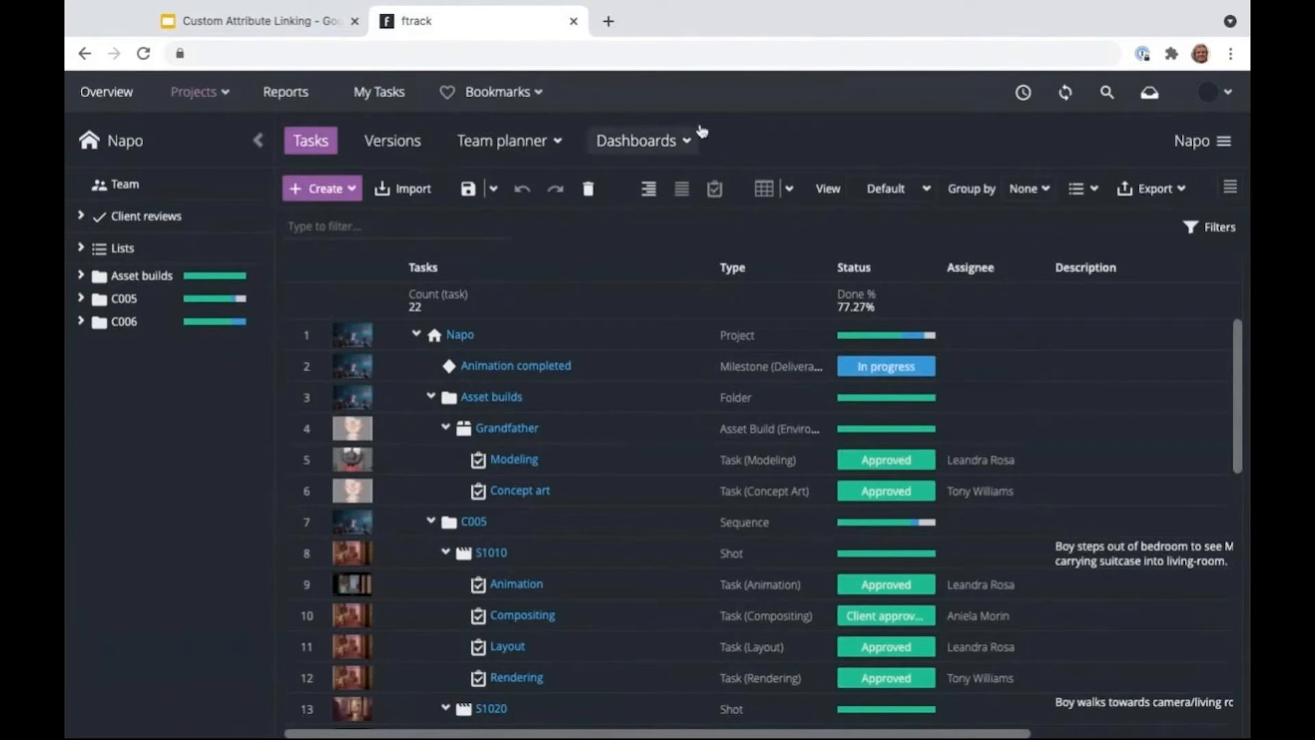
- Open the Objects page in the system settings
{"action": "left_click", "coordinate": [1211, 100]}
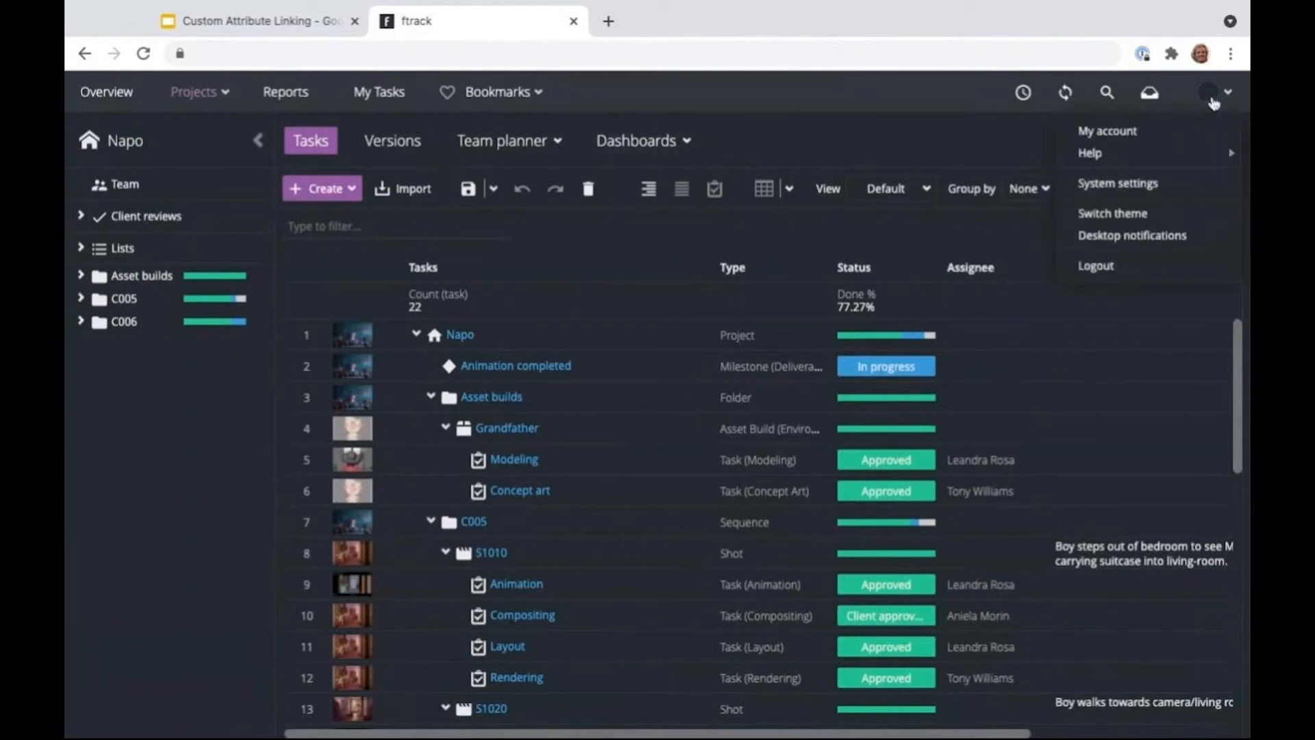
{"action": "left_click", "coordinate": [1129, 189]}
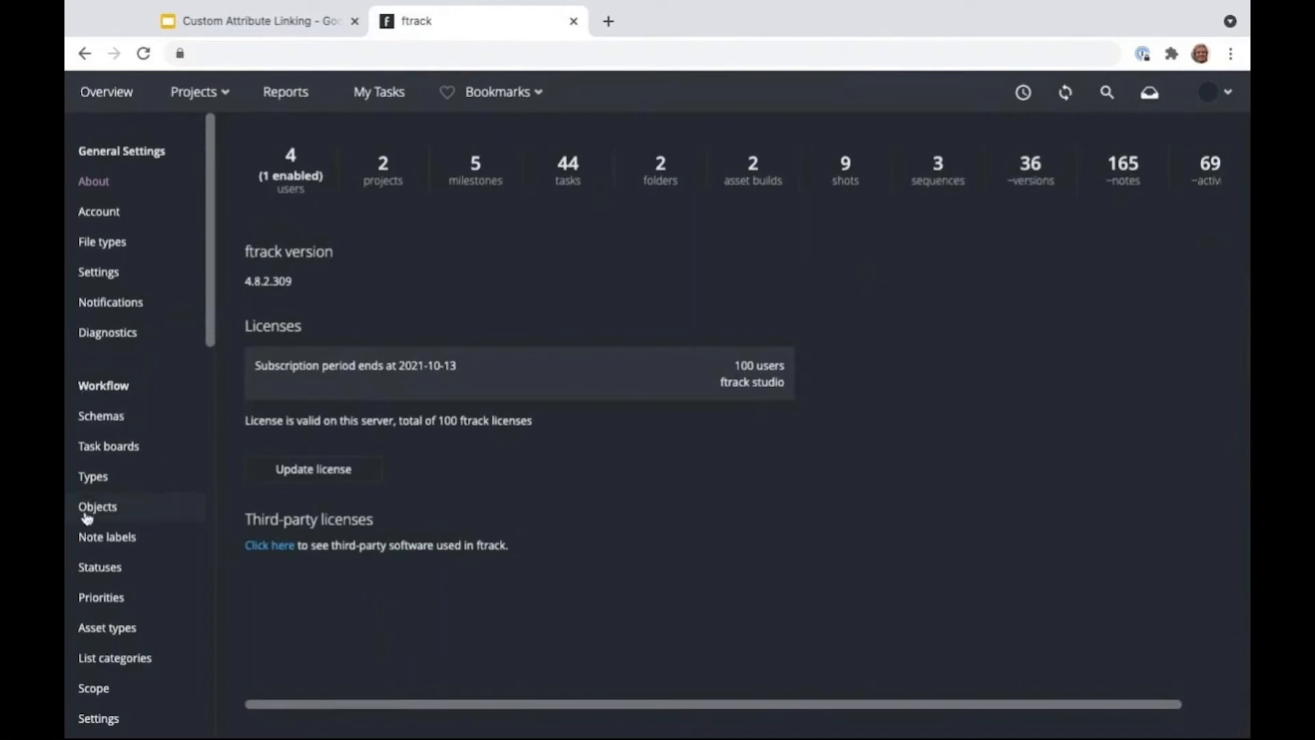
{"action": "left_click", "coordinate": [106, 513]}
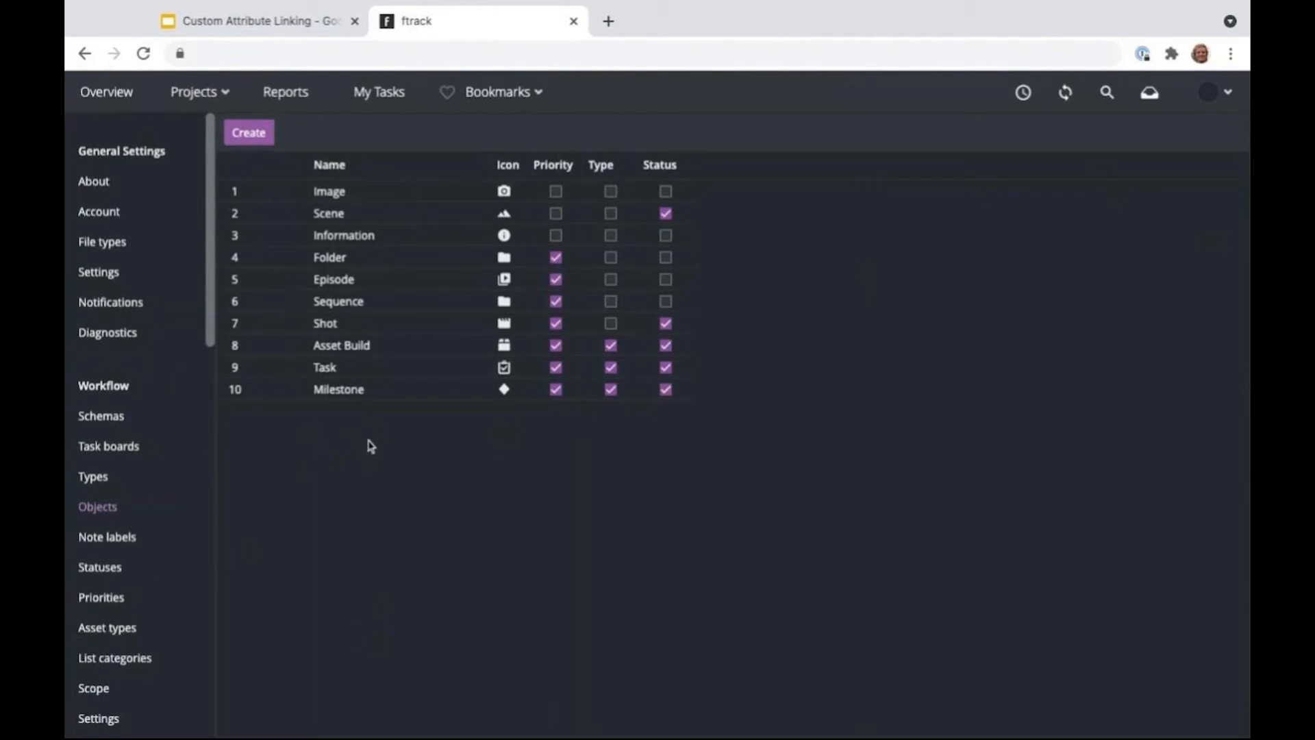
- Create a new object type named Camera with the Camera icon and save it
{"action": "left_click", "coordinate": [256, 146]}
{"action": "left_click", "coordinate": [653, 275]}
{"action": "type", "text": "Camera"}
{"action": "key", "text": "Tab"}
{"action": "left_click", "coordinate": [838, 302]}
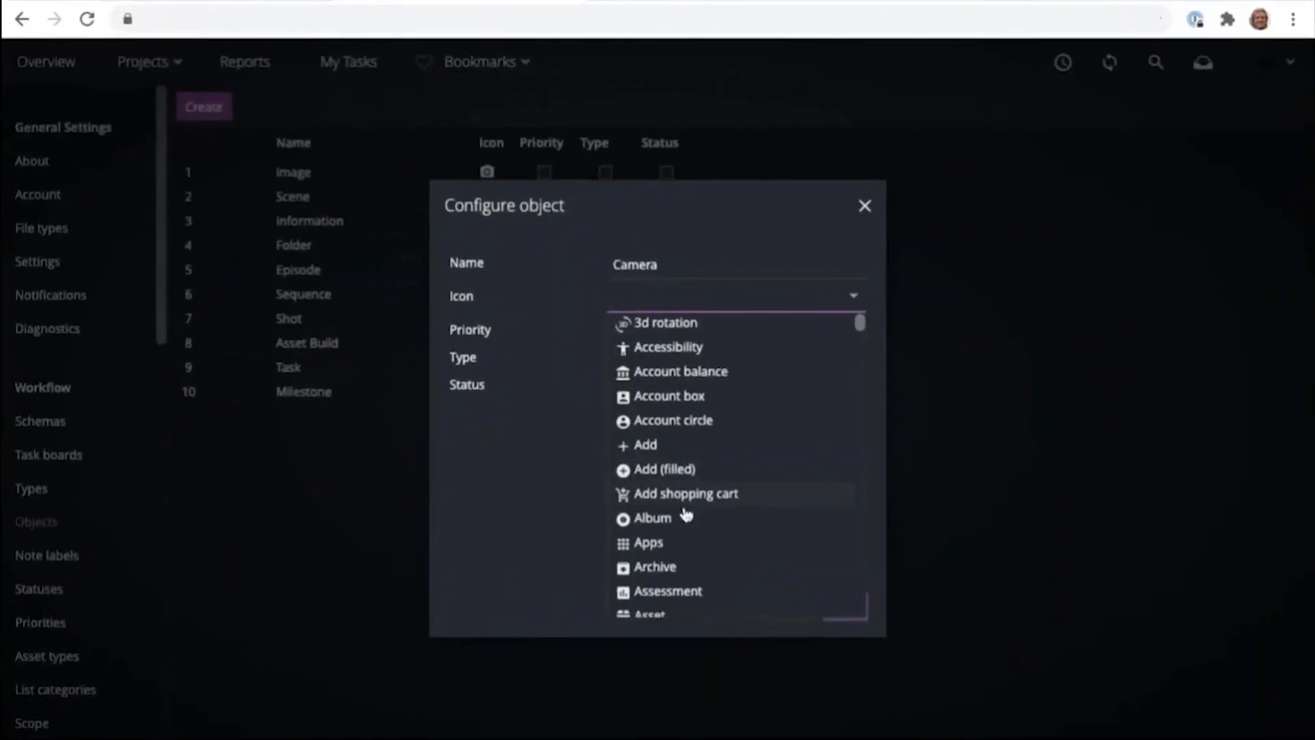
{"action": "scroll", "coordinate": [686, 516], "scroll_direction": "down", "scroll_amount": 5}
{"action": "left_click", "coordinate": [659, 502]}
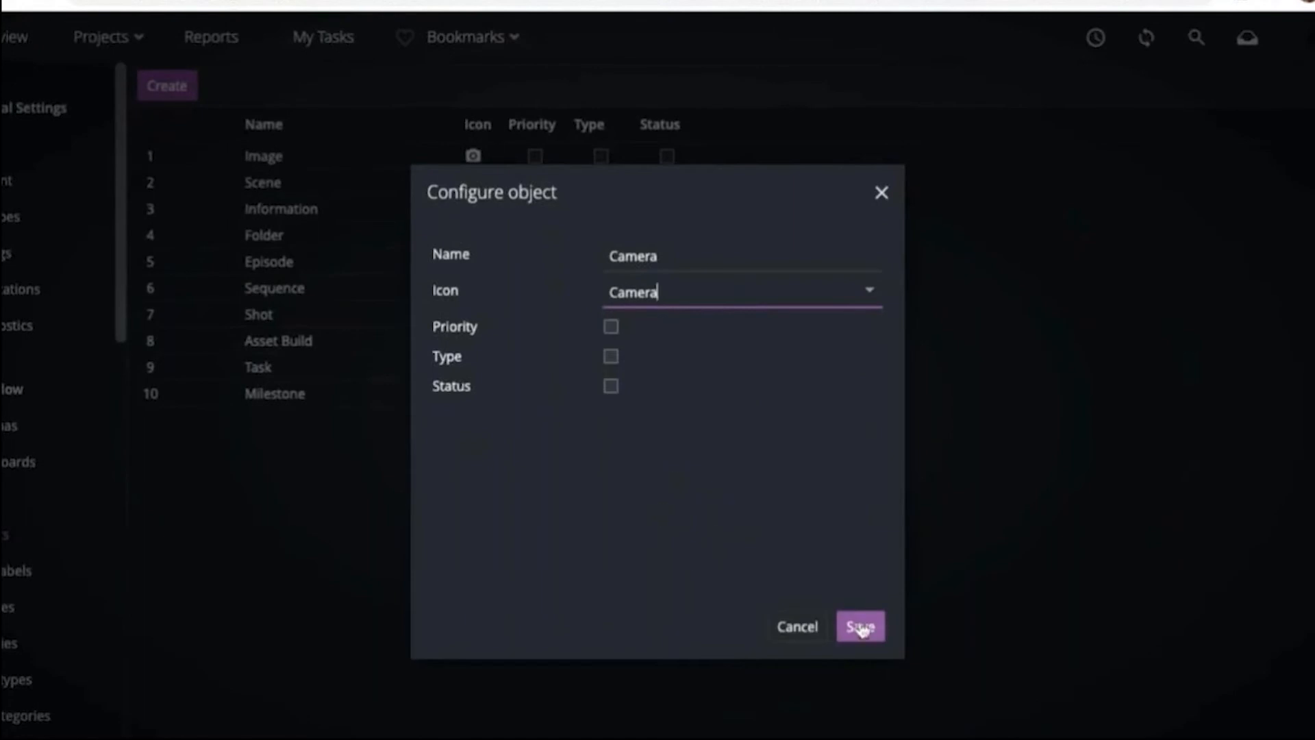
{"action": "left_click", "coordinate": [860, 627]}
- Create a new object type named Actor with the Accessibility icon and save it
{"action": "left_click", "coordinate": [175, 86]}
{"action": "left_click", "coordinate": [648, 265]}
{"action": "type", "text": "Actor"}
{"action": "key", "text": "Tab"}
{"action": "left_click", "coordinate": [876, 298]}
{"action": "scroll", "coordinate": [651, 352], "scroll_direction": "up", "scroll_amount": 1}
{"action": "left_click", "coordinate": [652, 352]}
{"action": "left_click", "coordinate": [861, 627]}
- Create a new object type named Delivery with the bicycle icon and save it
{"action": "left_click", "coordinate": [167, 86]}
{"action": "left_click", "coordinate": [642, 257]}
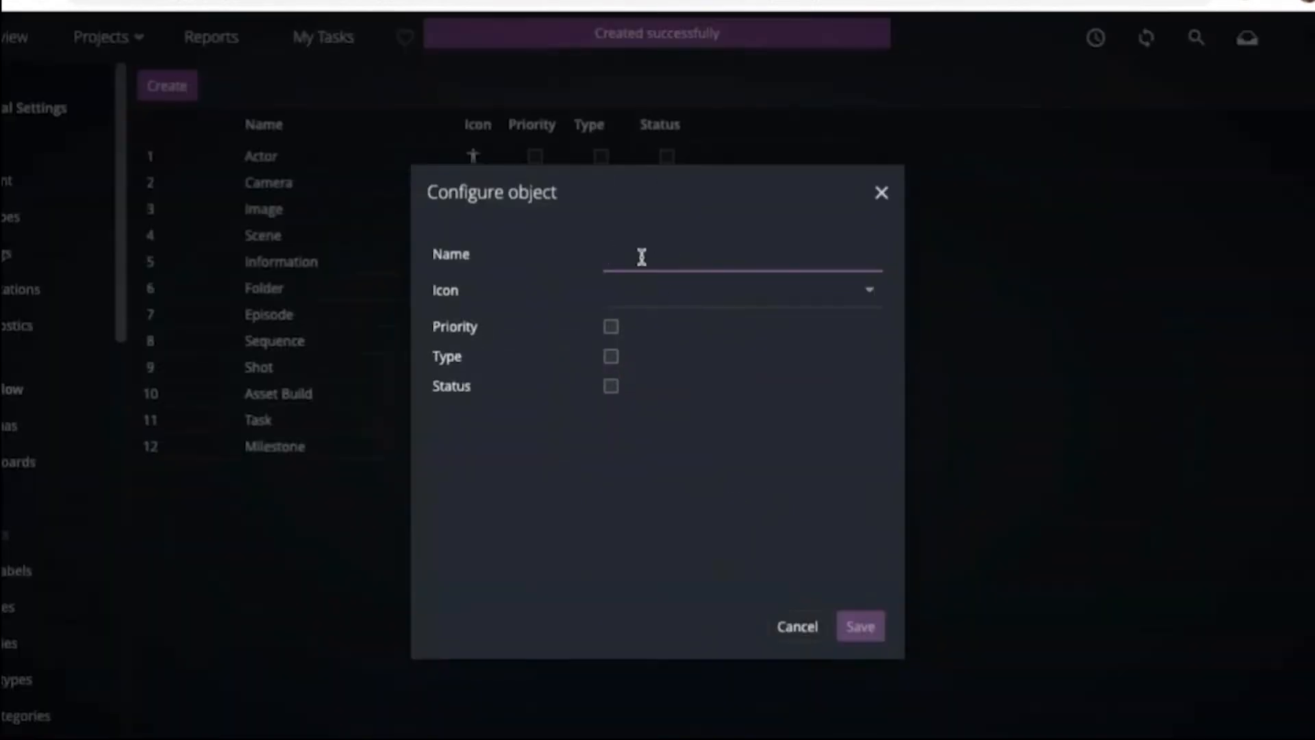
{"action": "type", "text": "Delivery"}
{"action": "left_click", "coordinate": [857, 289]}
{"action": "scroll", "coordinate": [724, 514], "scroll_direction": "down", "scroll_amount": 12}
{"action": "scroll", "coordinate": [813, 479], "scroll_direction": "down", "scroll_amount": 5}
{"action": "left_click", "coordinate": [675, 599]}
{"action": "left_click", "coordinate": [861, 626]}
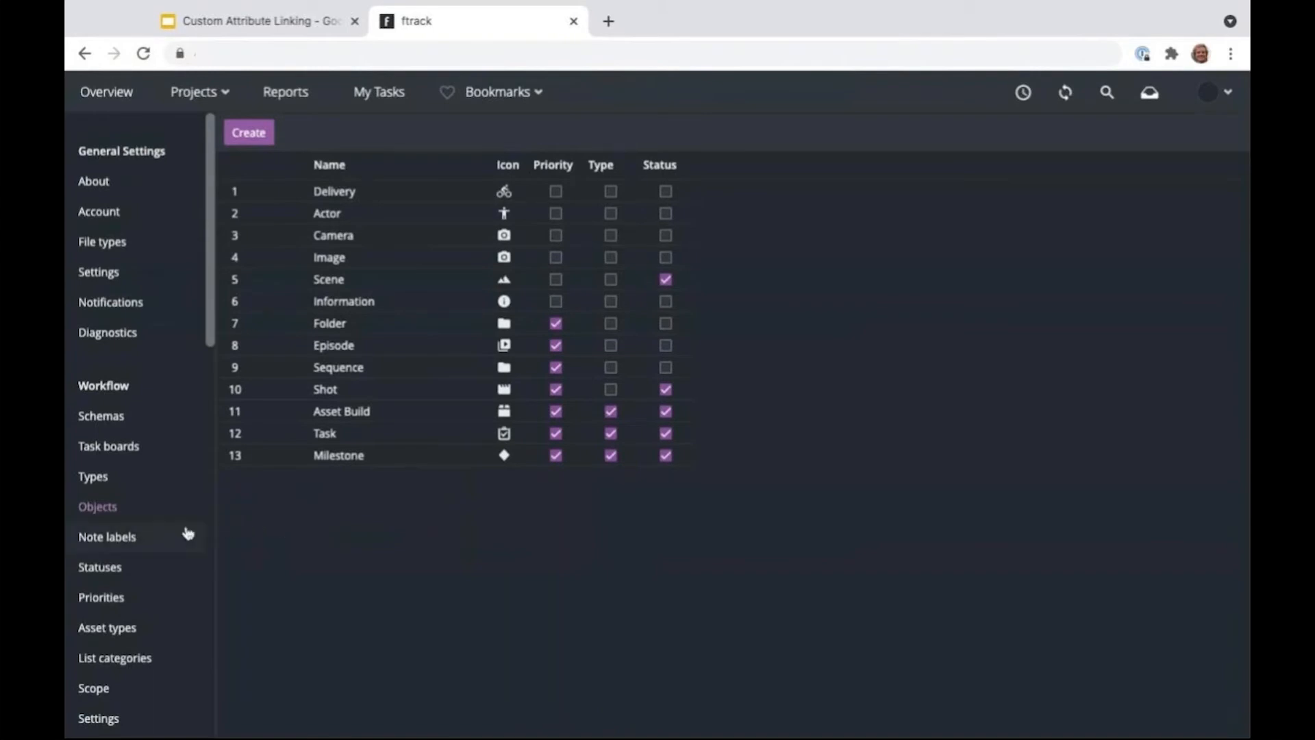
- Open the custom attributes page in the advanced system settings
{"action": "scroll", "coordinate": [134, 582], "scroll_direction": "down", "scroll_amount": 3}
{"action": "scroll", "coordinate": [135, 598], "scroll_direction": "down", "scroll_amount": 5}
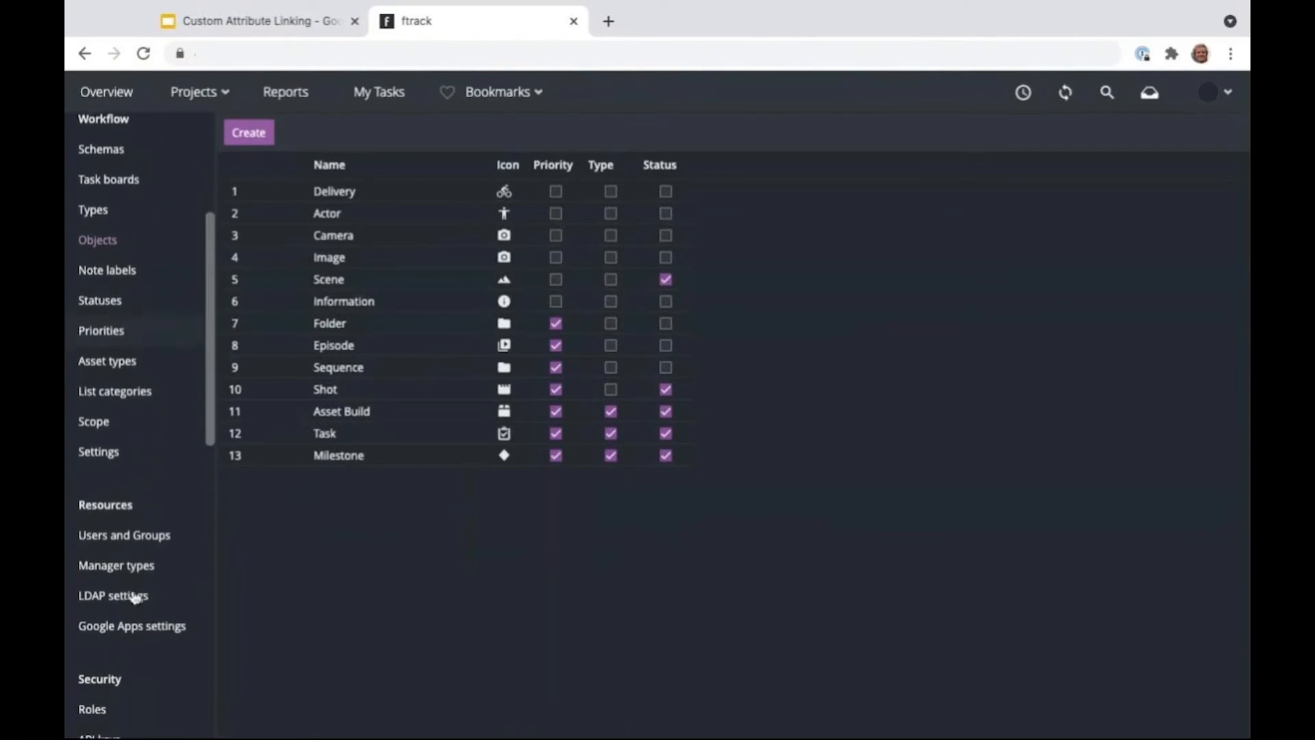
{"action": "scroll", "coordinate": [133, 596], "scroll_direction": "down", "scroll_amount": 5}
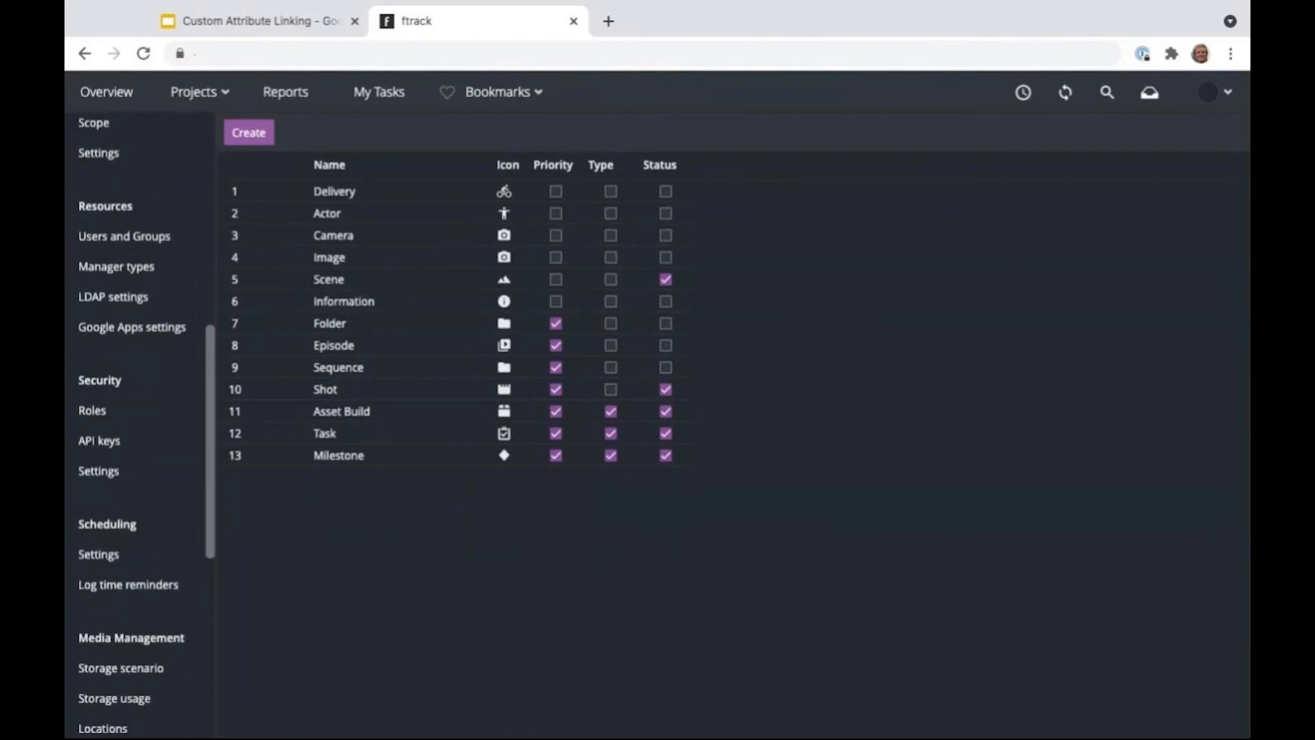
{"action": "left_click", "coordinate": [105, 665]}
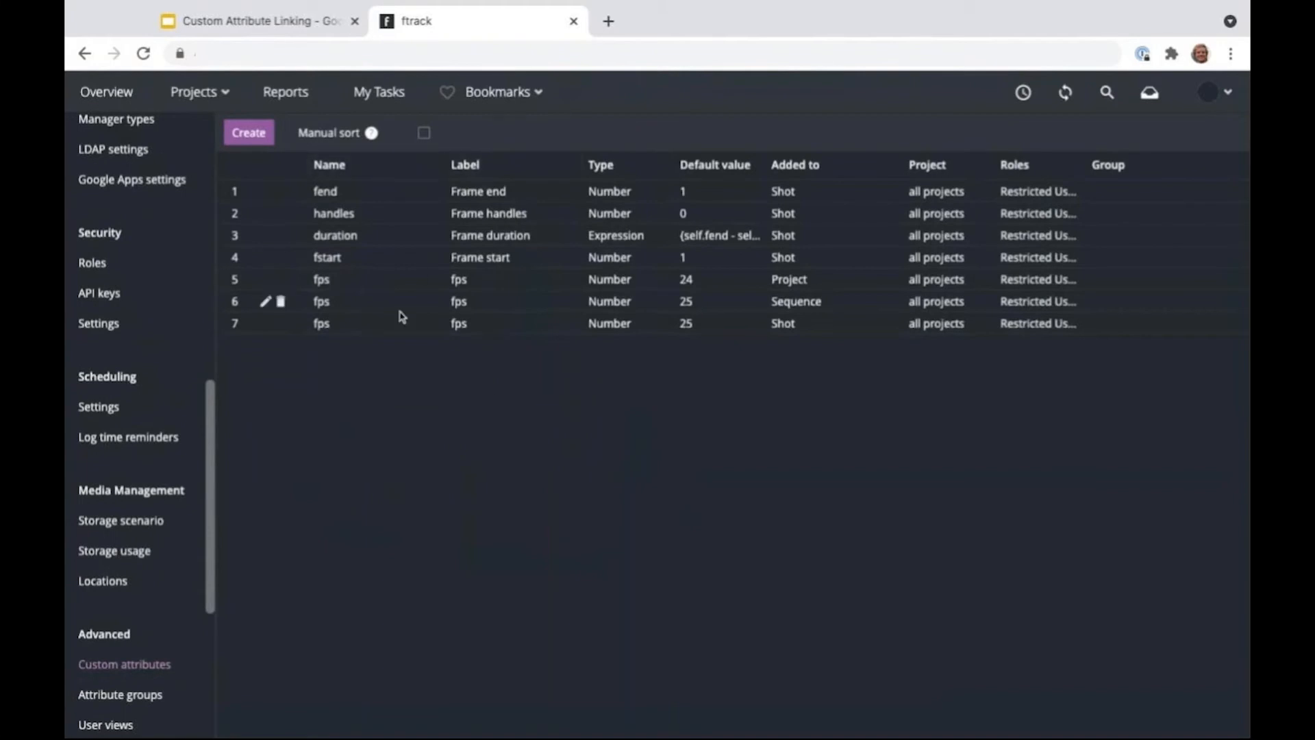
- Start a new custom attribute with label Method and name method, added to the Delivery object
{"action": "left_click", "coordinate": [249, 135]}
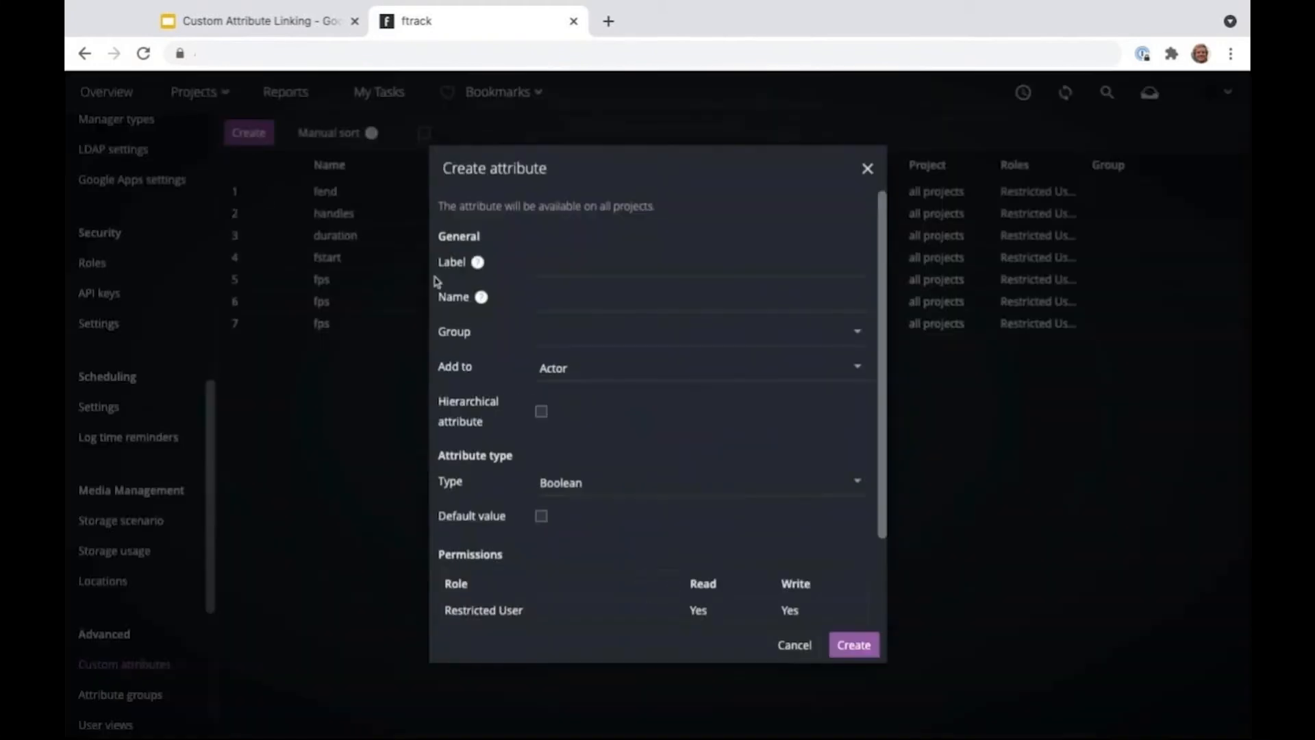
{"action": "left_click", "coordinate": [576, 265]}
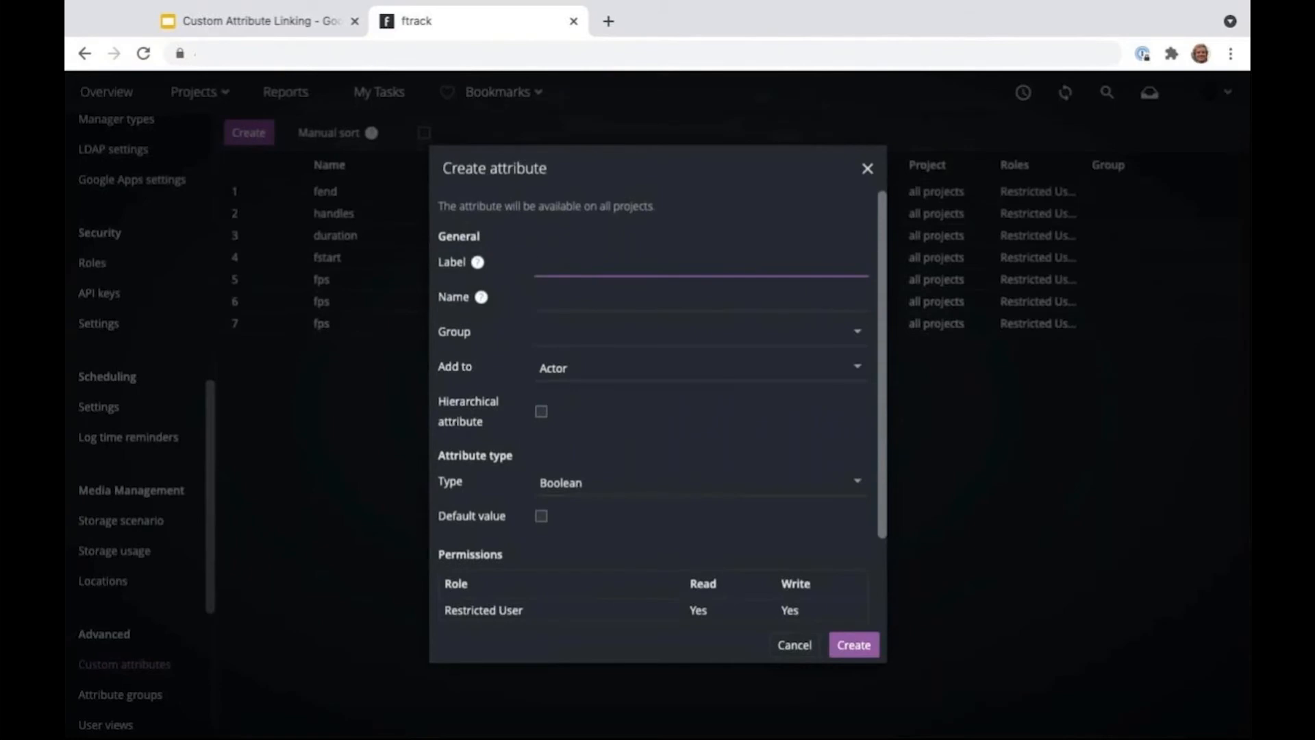
{"action": "type", "text": "Method"}
{"action": "left_click", "coordinate": [600, 302]}
{"action": "type", "text": "method"}
{"action": "left_click", "coordinate": [695, 363]}
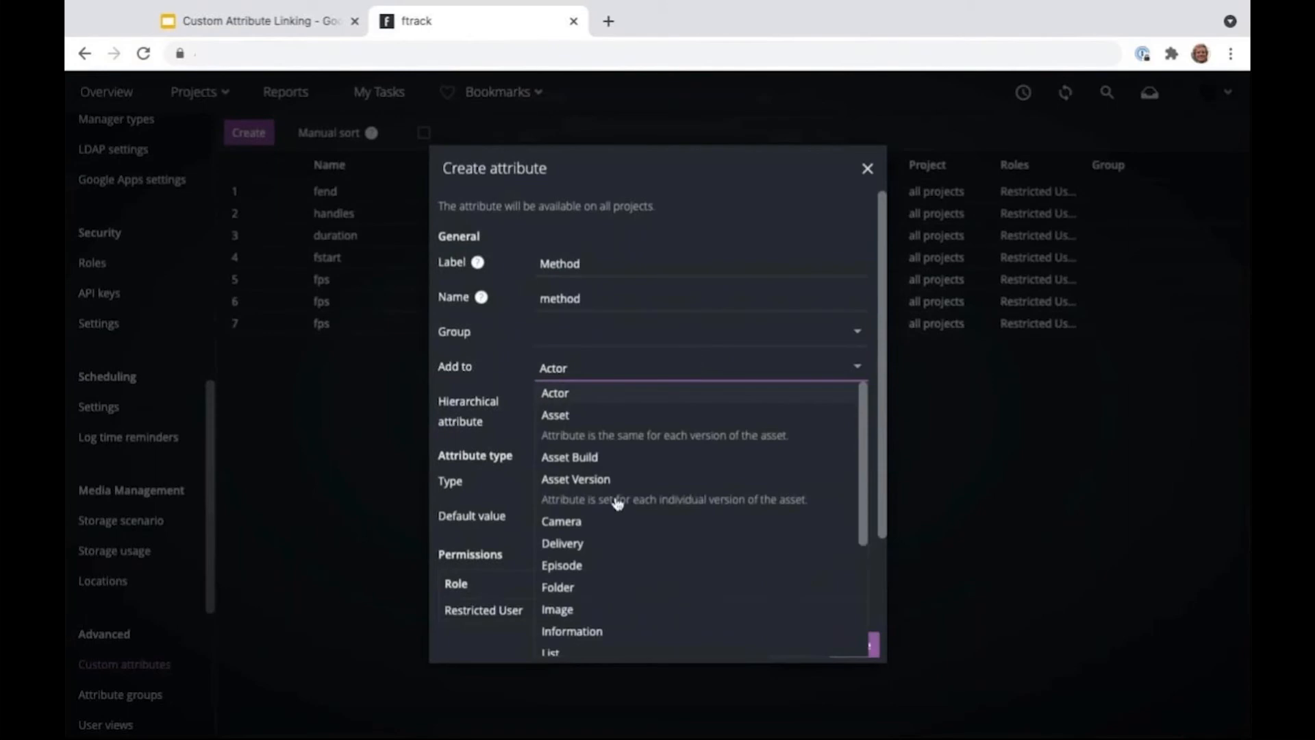
{"action": "left_click", "coordinate": [586, 545]}
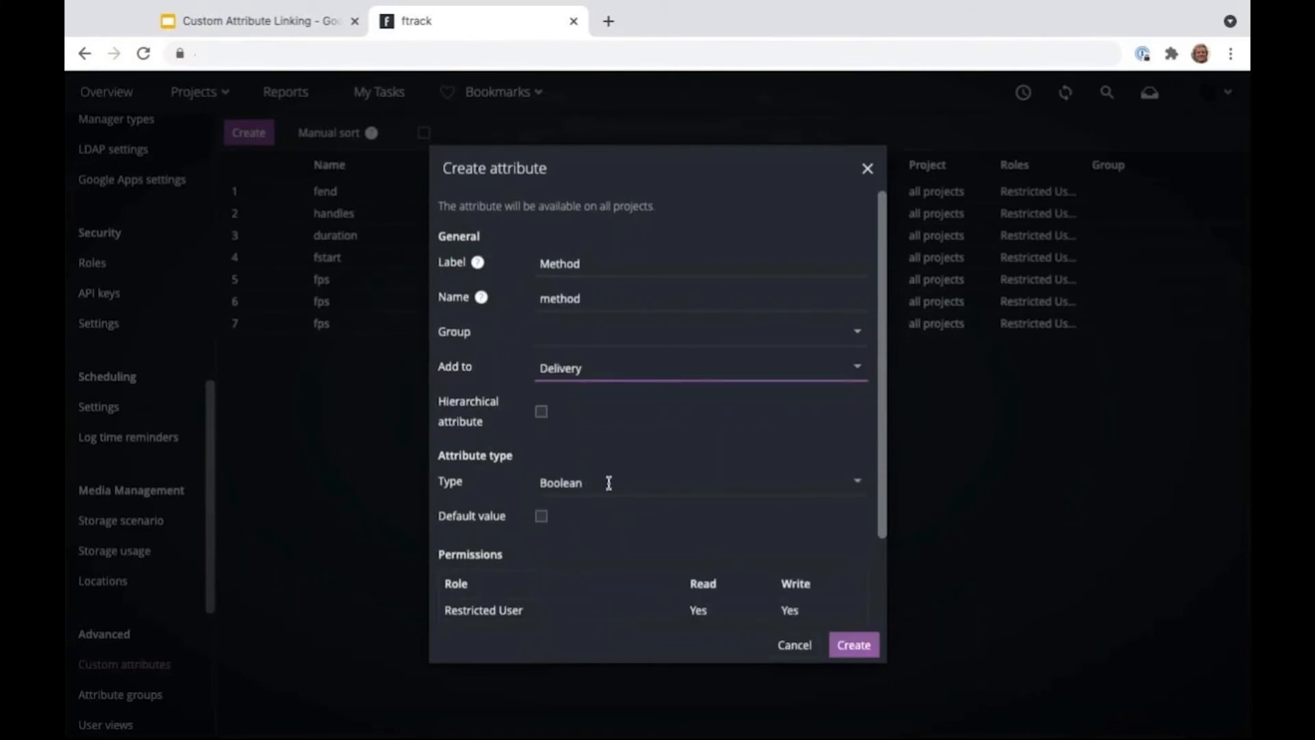
- Make the Method attribute an Enumerator with the entries Aspera (aspera) and Client portal (client_portal), and create it
{"action": "left_click", "coordinate": [609, 483]}
{"action": "left_click", "coordinate": [579, 574]}
{"action": "double_click", "coordinate": [572, 526]}
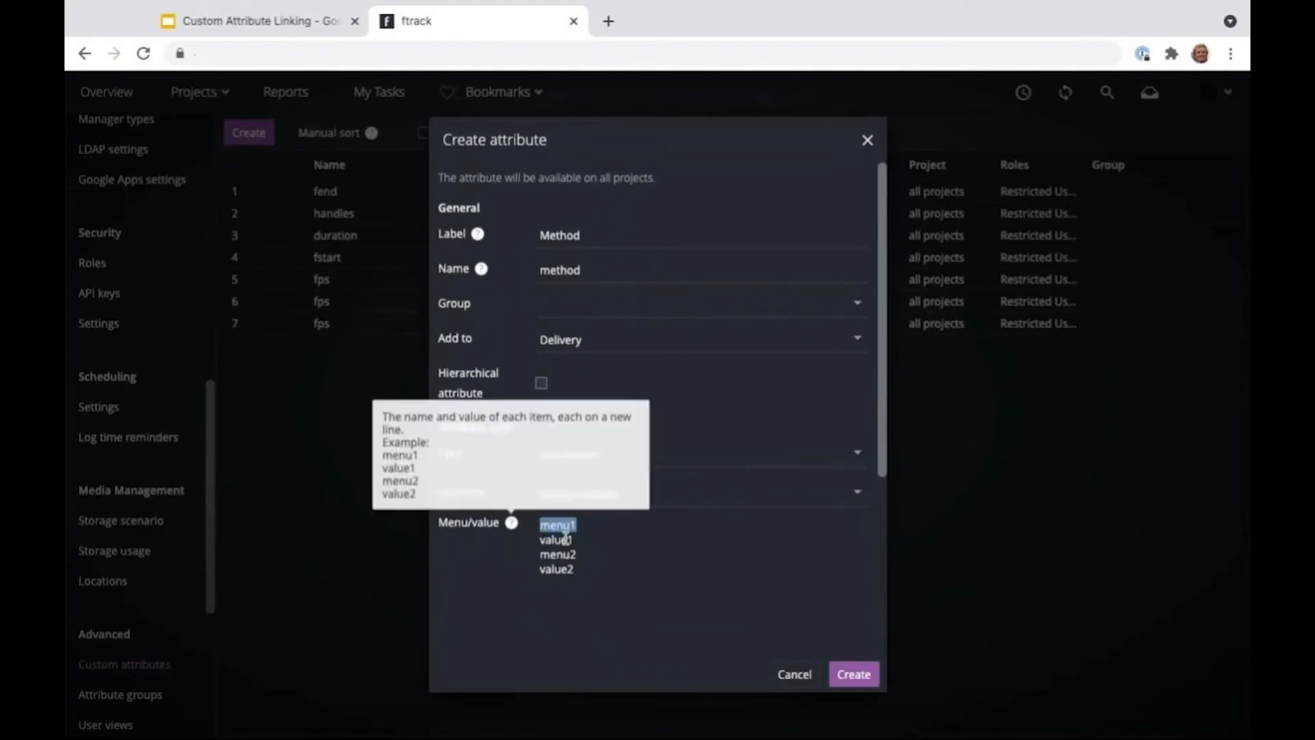
{"action": "type", "text": "Aspera"}
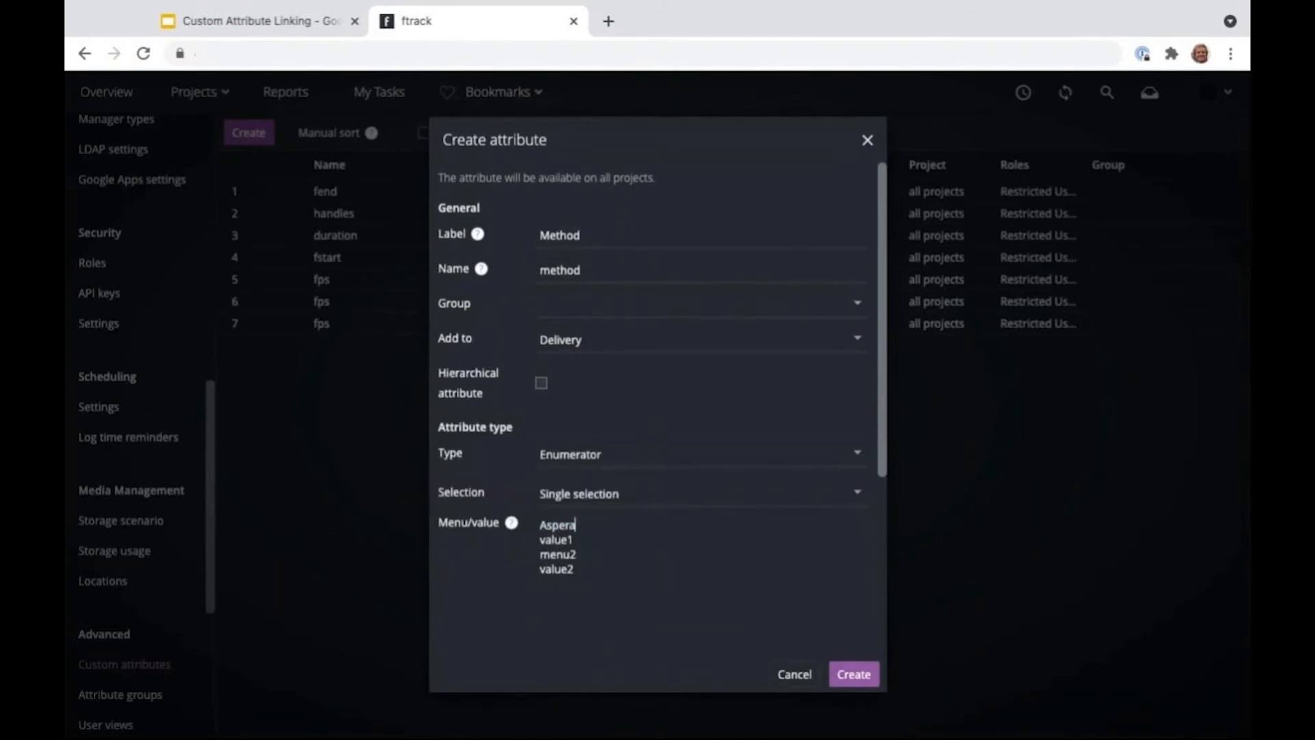
{"action": "double_click", "coordinate": [555, 540]}
{"action": "type", "text": "aspera"}
{"action": "double_click", "coordinate": [557, 555]}
{"action": "type", "text": "Clientportal"}
{"action": "left_click", "coordinate": [568, 554]}
{"action": "double_click", "coordinate": [556, 569]}
{"action": "type", "text": "client_portal"}
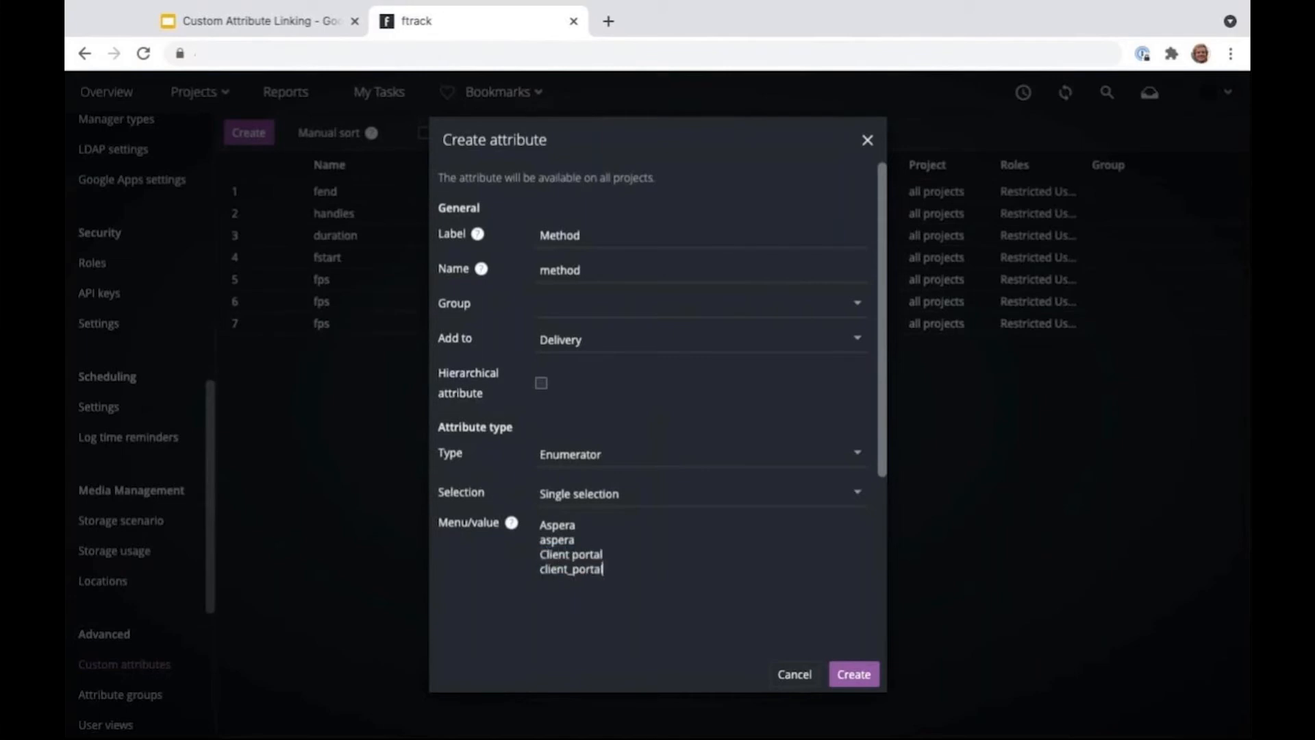
{"action": "left_click", "coordinate": [855, 674]}
- Start another custom attribute with label Format and name format, added to the Delivery object
{"action": "left_click", "coordinate": [259, 137]}
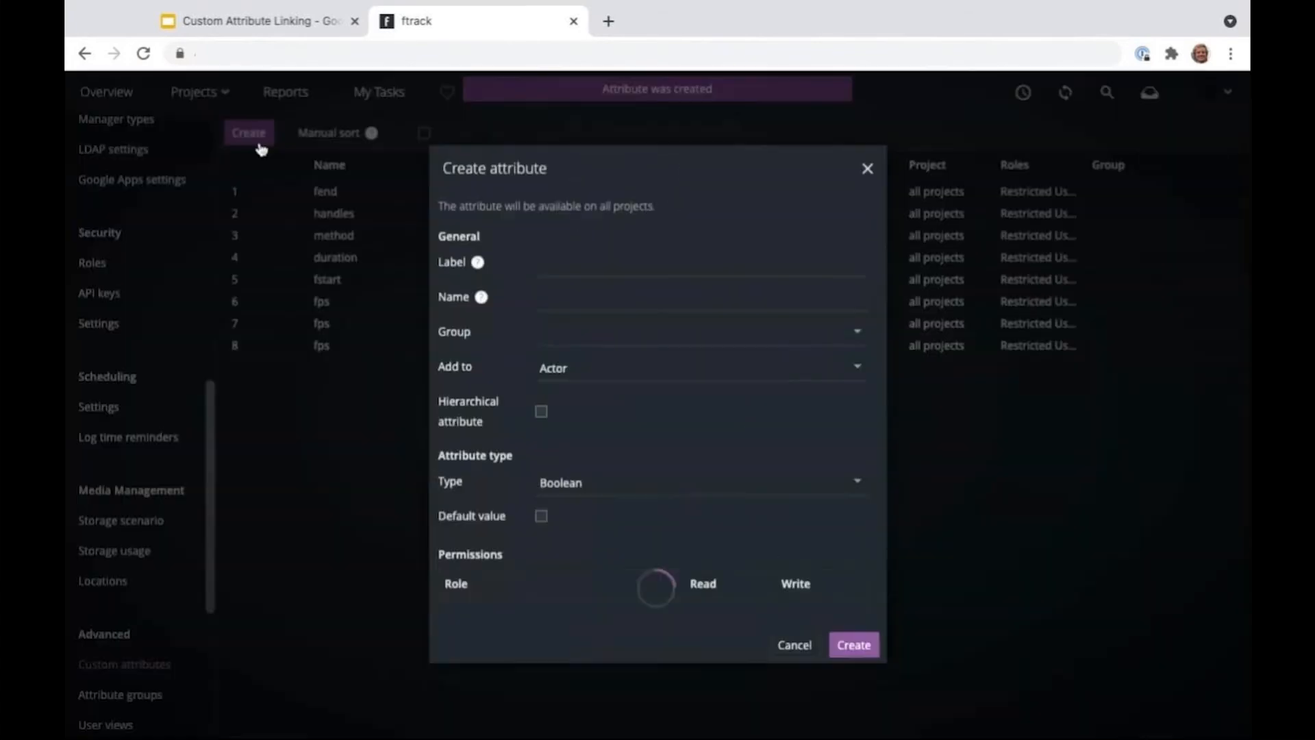
{"action": "left_click", "coordinate": [788, 371]}
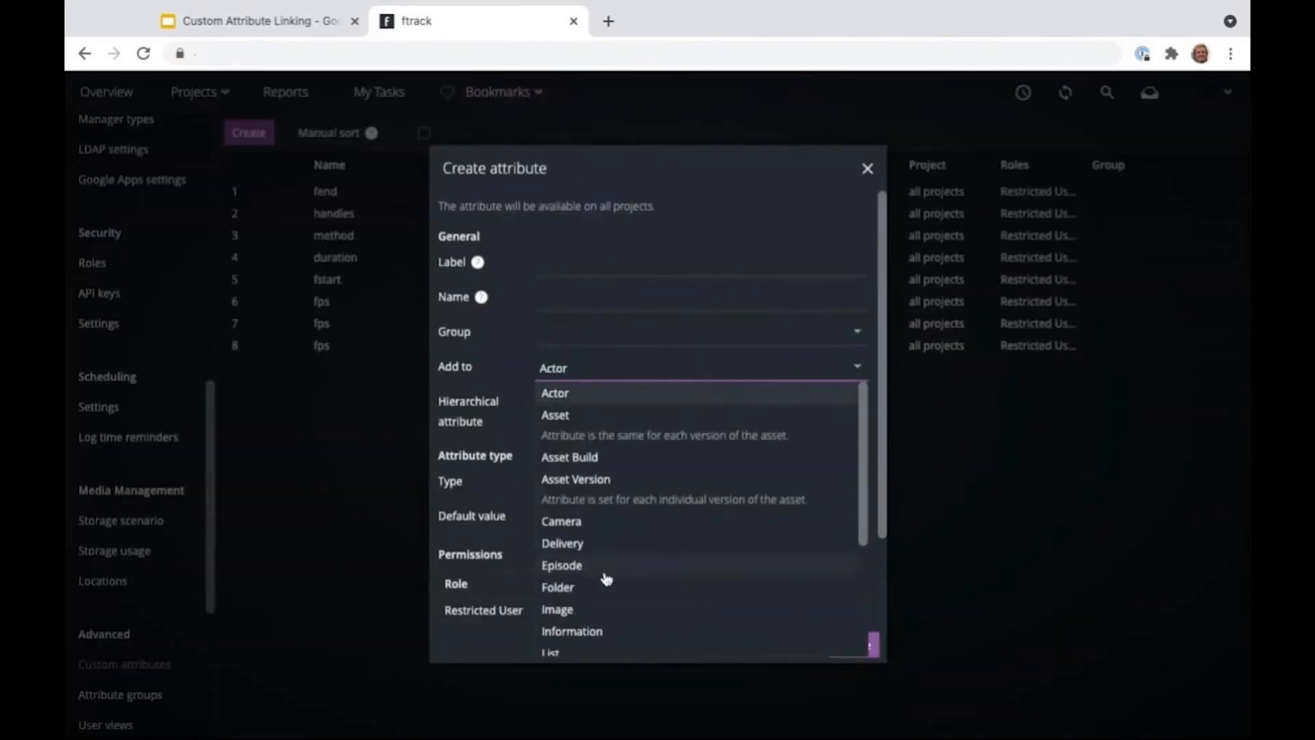
{"action": "left_click", "coordinate": [575, 545]}
{"action": "left_click", "coordinate": [552, 269]}
{"action": "type", "text": "Format"}
{"action": "key", "text": "Tab"}
{"action": "type", "text": "format"}
- Make the Format attribute an Enumerator with the entries Quicktime (quicktime) and Image sequence (image_sequence), and create it
{"action": "left_click", "coordinate": [596, 480]}
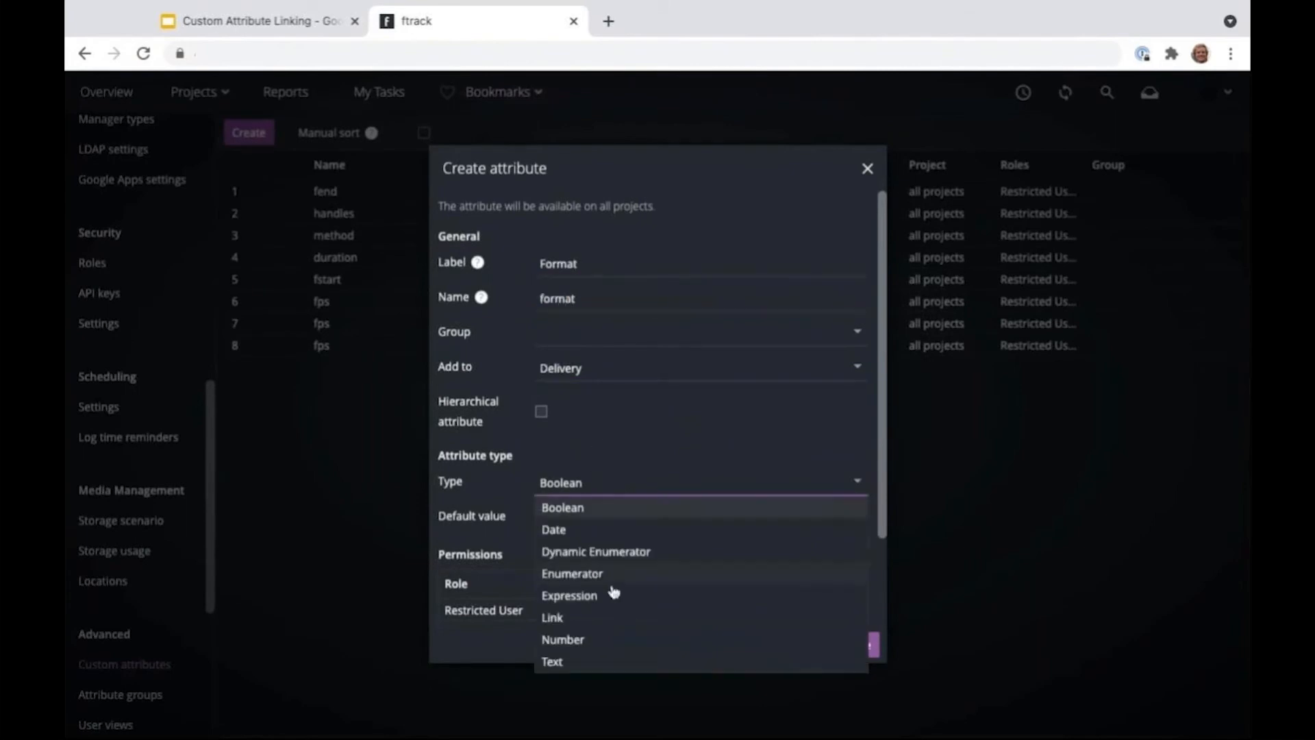
{"action": "left_click", "coordinate": [576, 569]}
{"action": "double_click", "coordinate": [589, 527]}
{"action": "type", "text": "Quicktime"}
{"action": "double_click", "coordinate": [584, 543]}
{"action": "type", "text": "quicktime"}
{"action": "double_click", "coordinate": [558, 554]}
{"action": "type", "text": "Image sequence"}
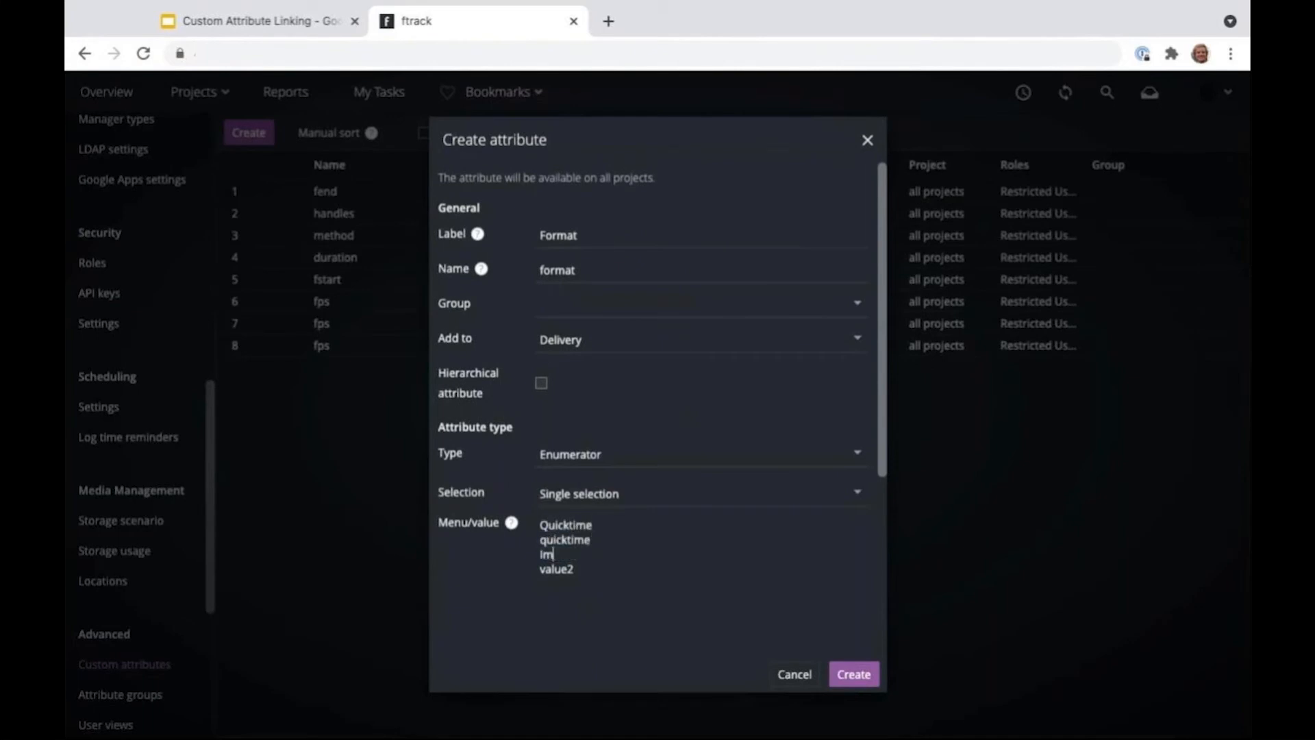
{"action": "double_click", "coordinate": [556, 569]}
{"action": "type", "text": "image_sequence"}
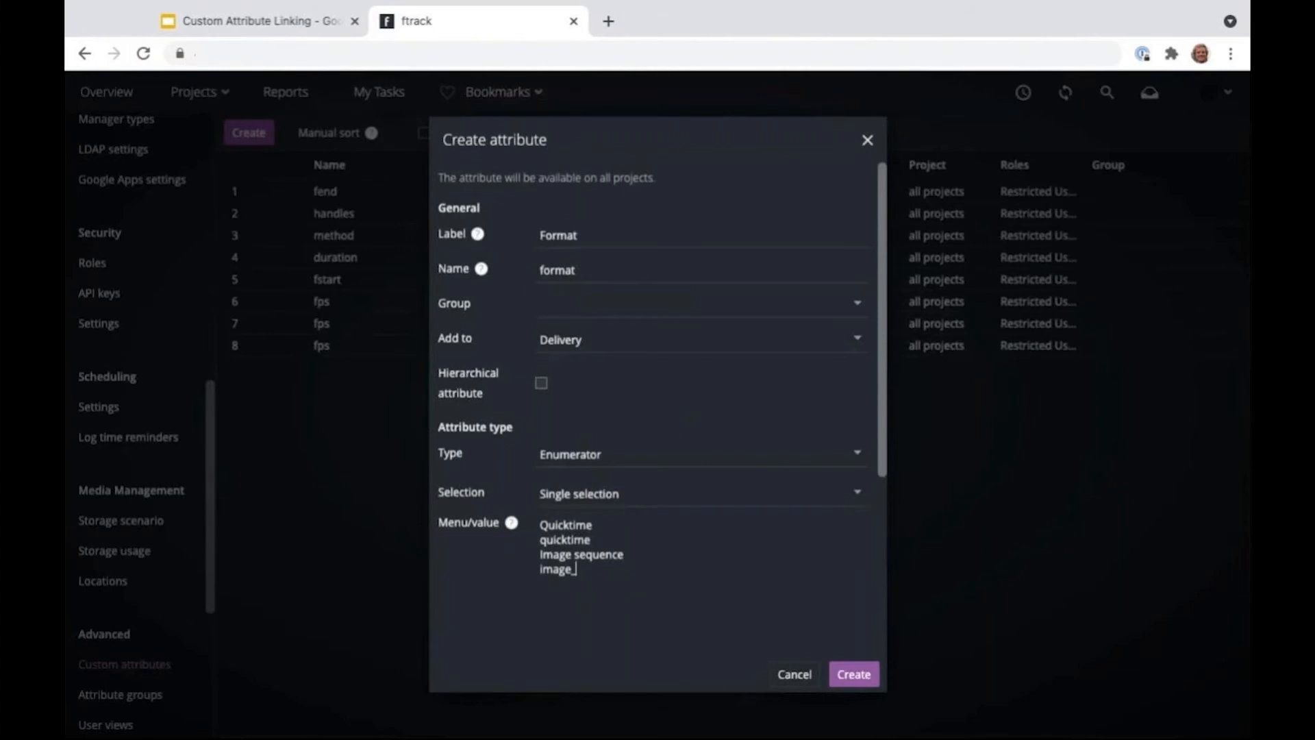
{"action": "left_click", "coordinate": [861, 677]}
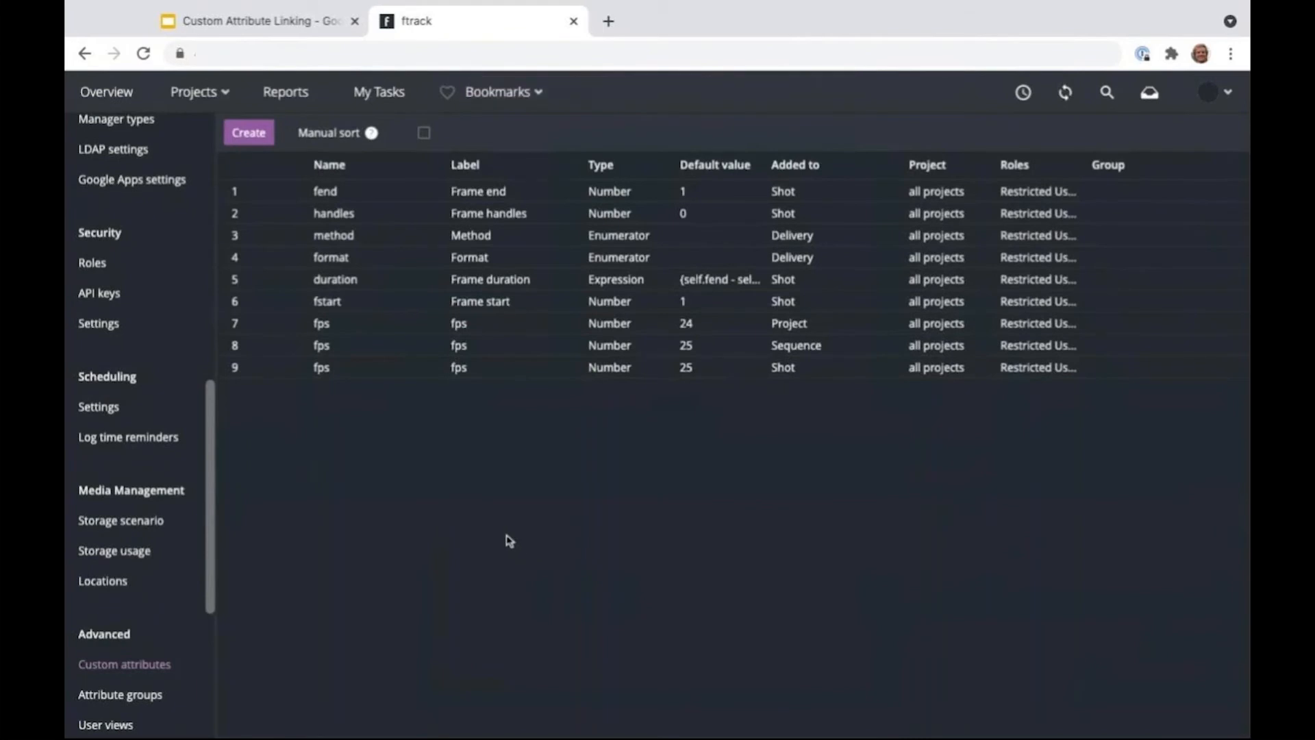
- Reload the settings and add the Delivery object to the VFX workflow schema
{"action": "key", "text": "ctrl+r"}
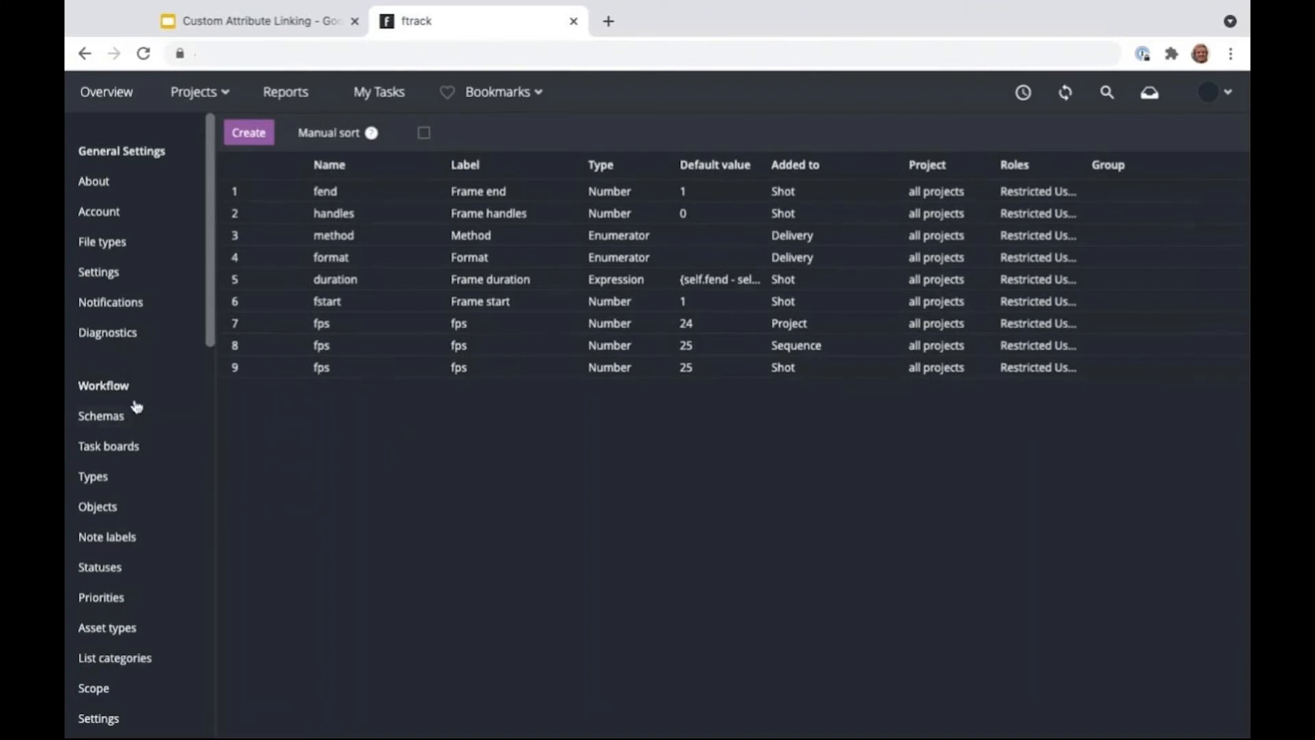
{"action": "left_click", "coordinate": [100, 419]}
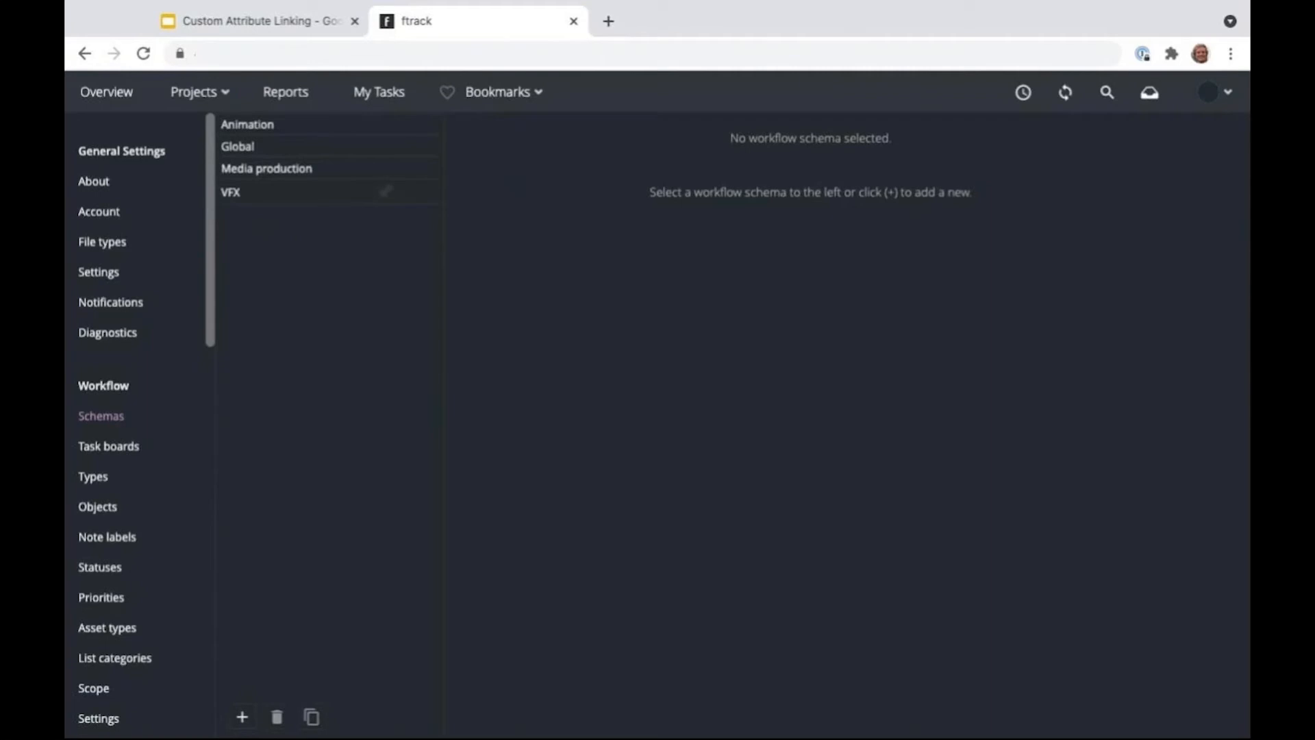
{"action": "left_click", "coordinate": [250, 198]}
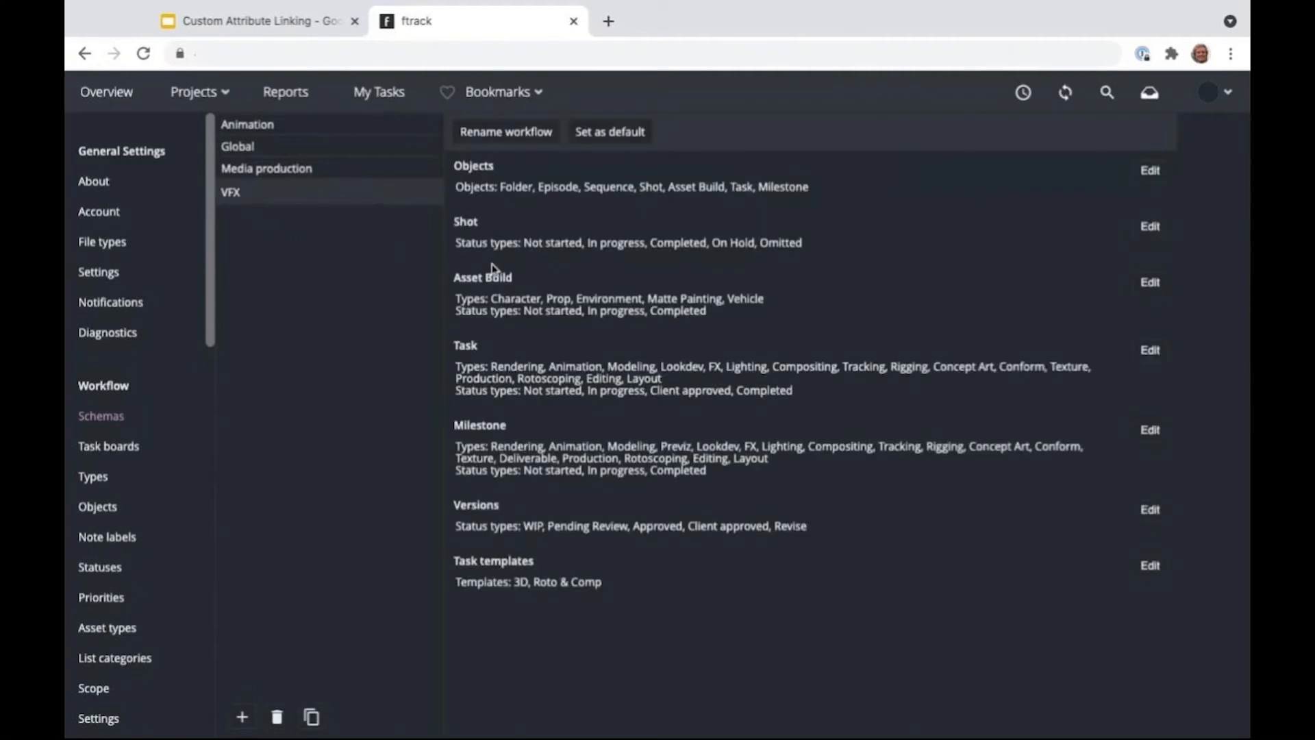
{"action": "left_click", "coordinate": [1164, 172]}
{"action": "left_click", "coordinate": [305, 220]}
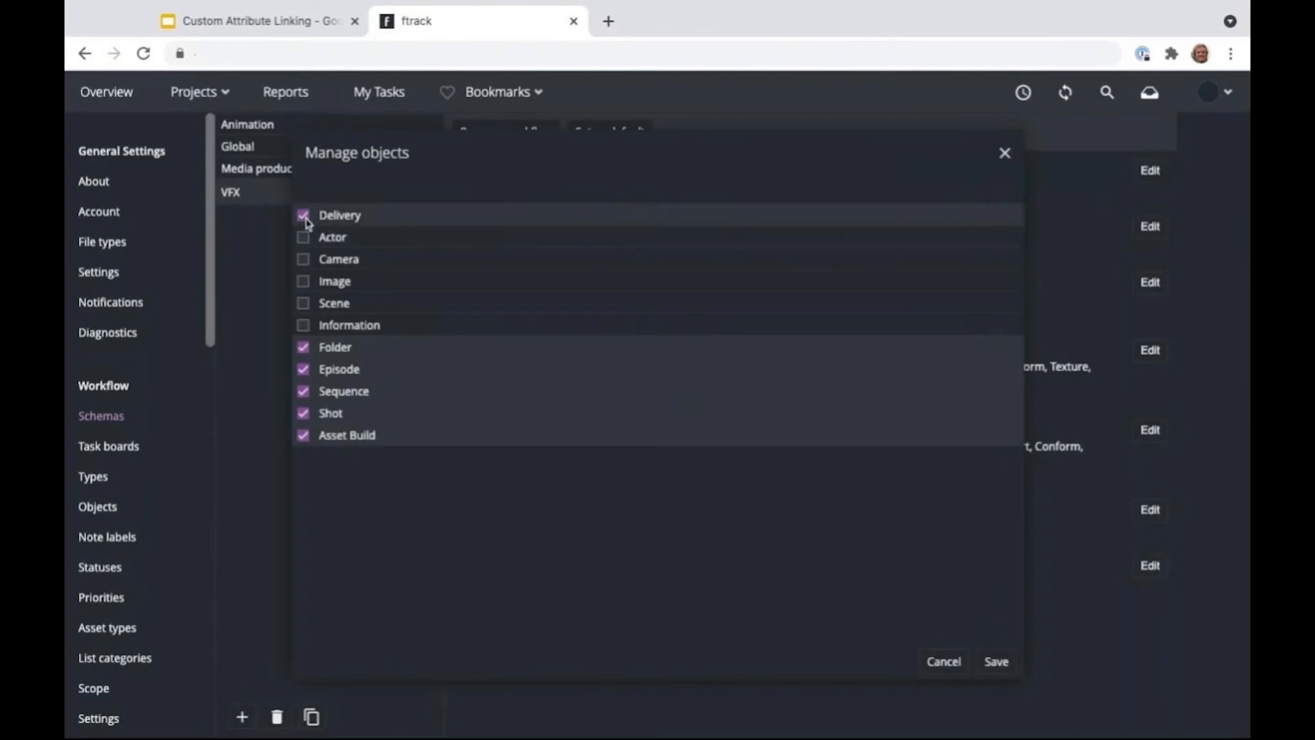
{"action": "left_click", "coordinate": [996, 663]}
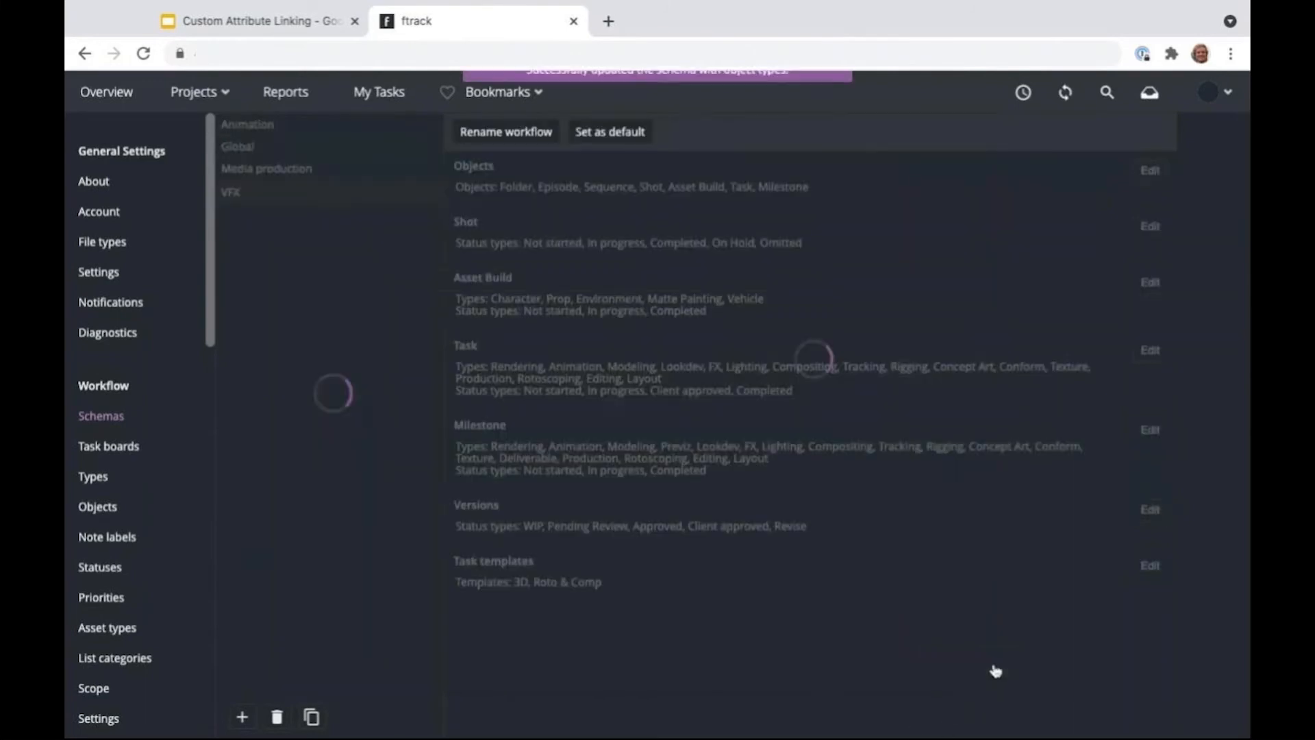
- Add the Delivery object to the Animation workflow schema and save the change
{"action": "left_click", "coordinate": [252, 146]}
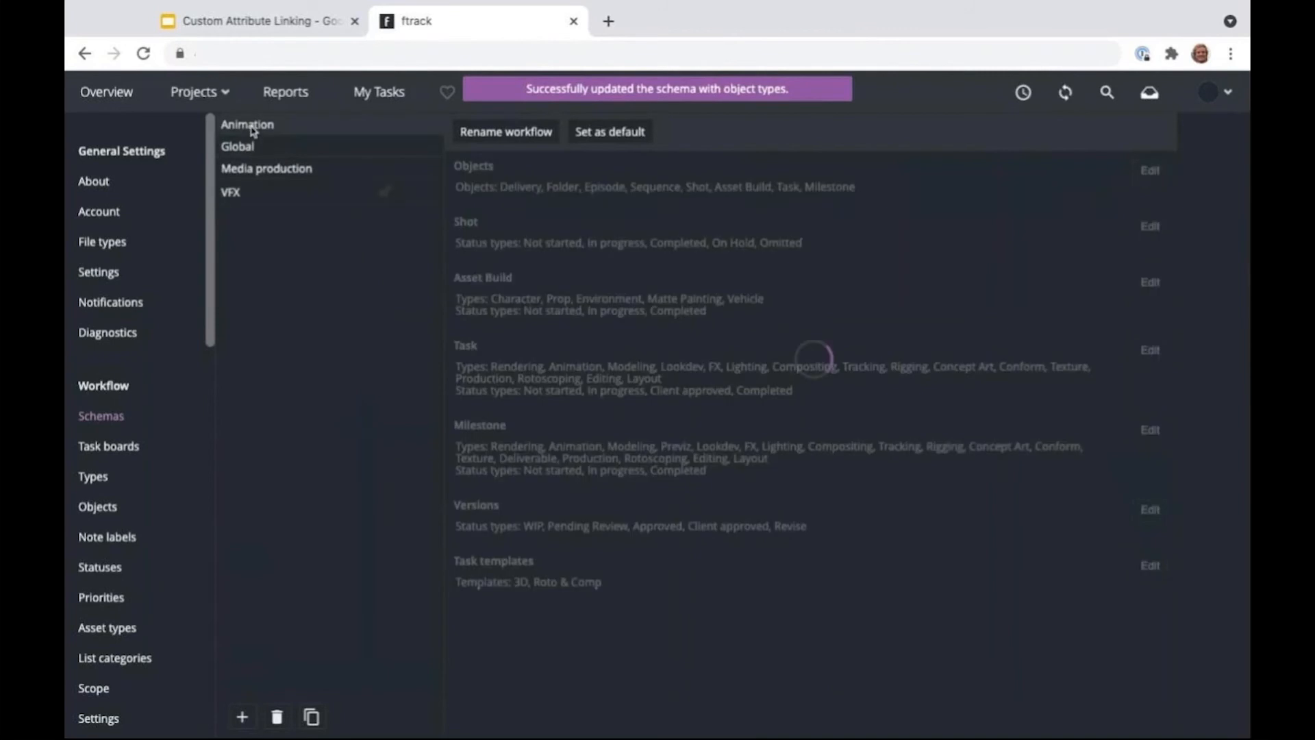
{"action": "left_click", "coordinate": [1150, 171]}
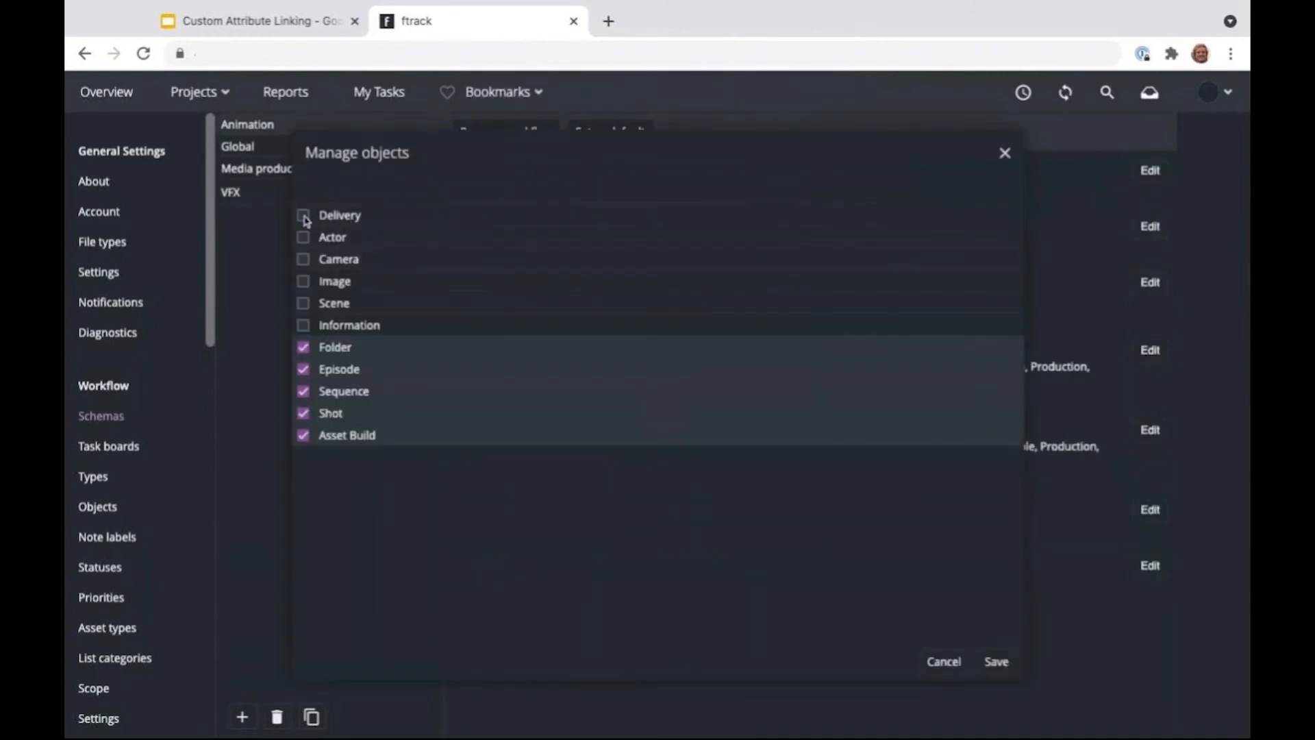
{"action": "left_click", "coordinate": [303, 215]}
{"action": "left_click", "coordinate": [997, 663]}
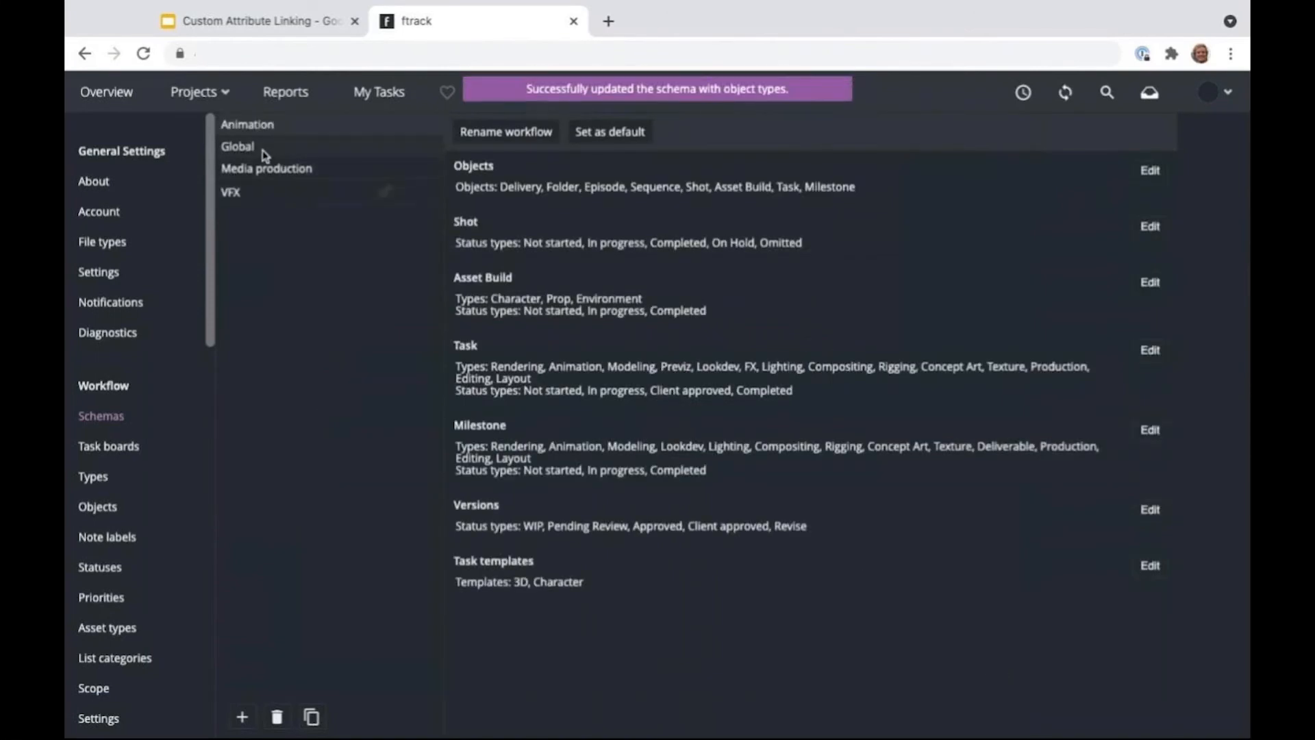
- Add the Actor and Camera objects to the Global workflow schema and save the change
{"action": "left_click", "coordinate": [265, 148]}
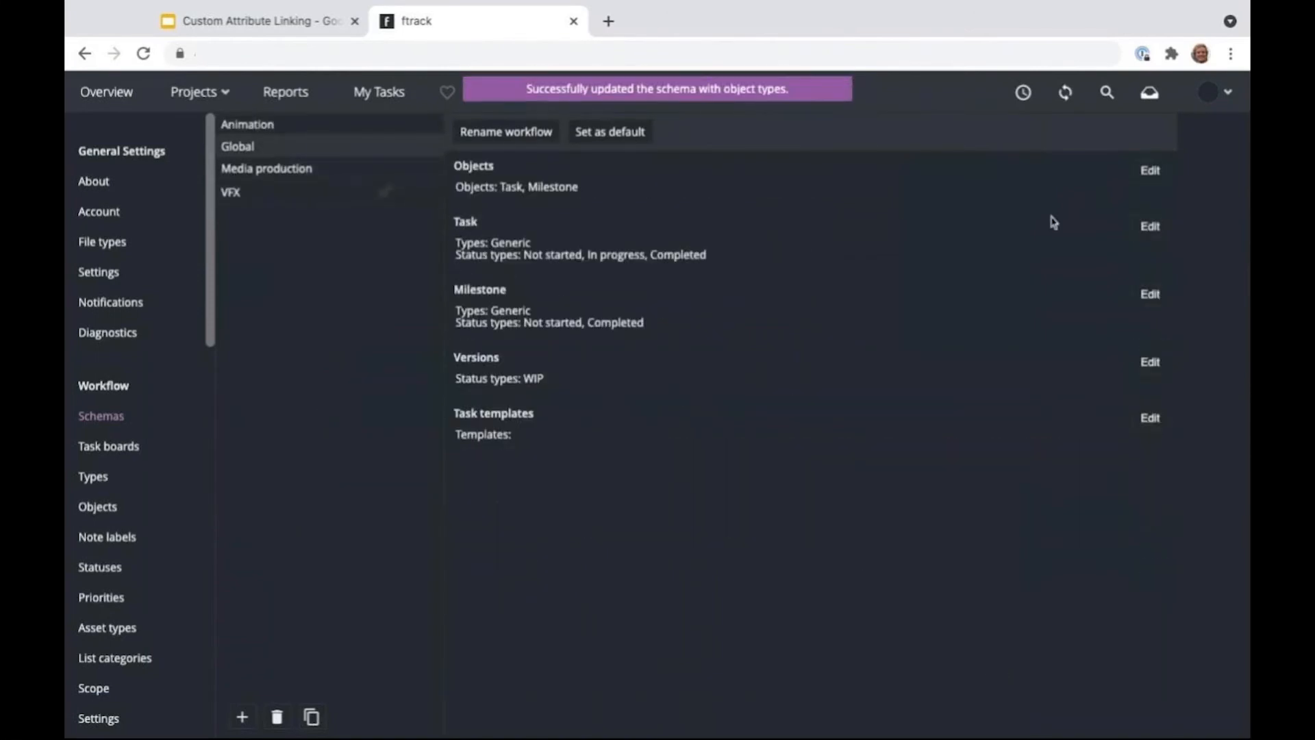
{"action": "left_click", "coordinate": [1157, 175]}
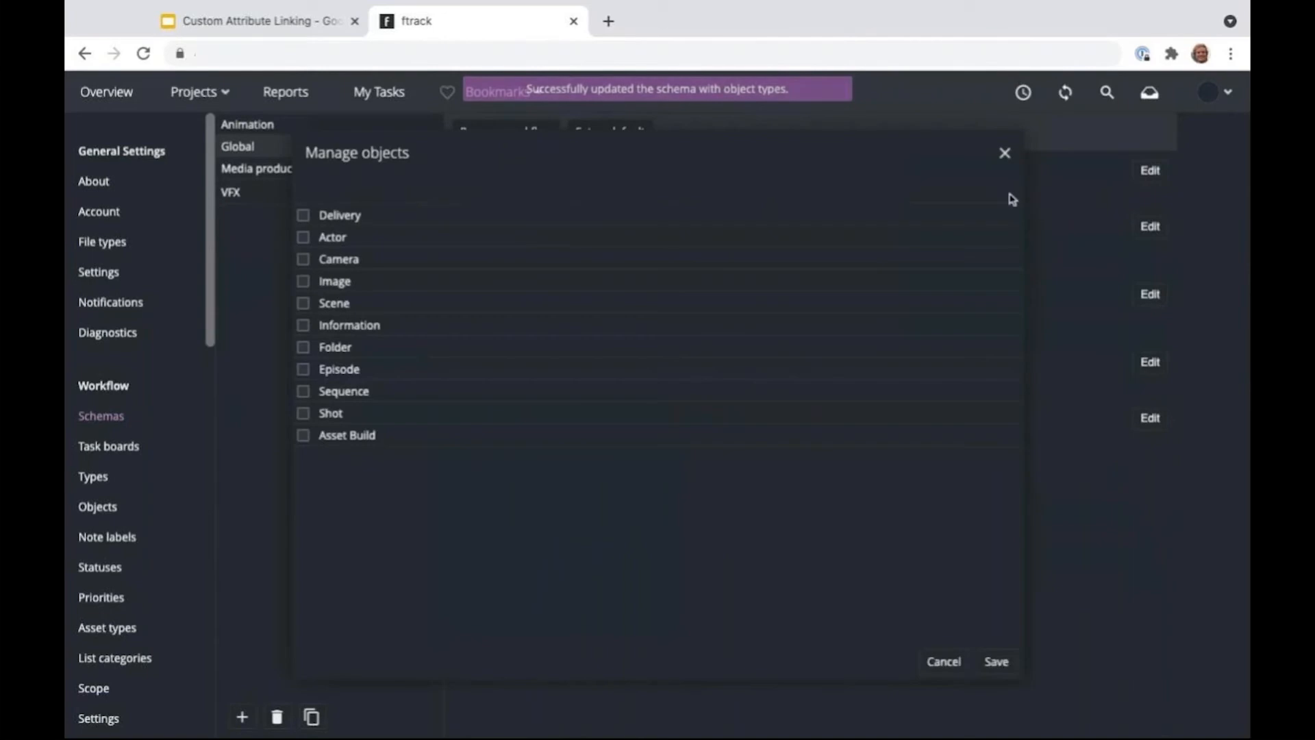
{"action": "left_click", "coordinate": [304, 238]}
{"action": "left_click", "coordinate": [303, 261]}
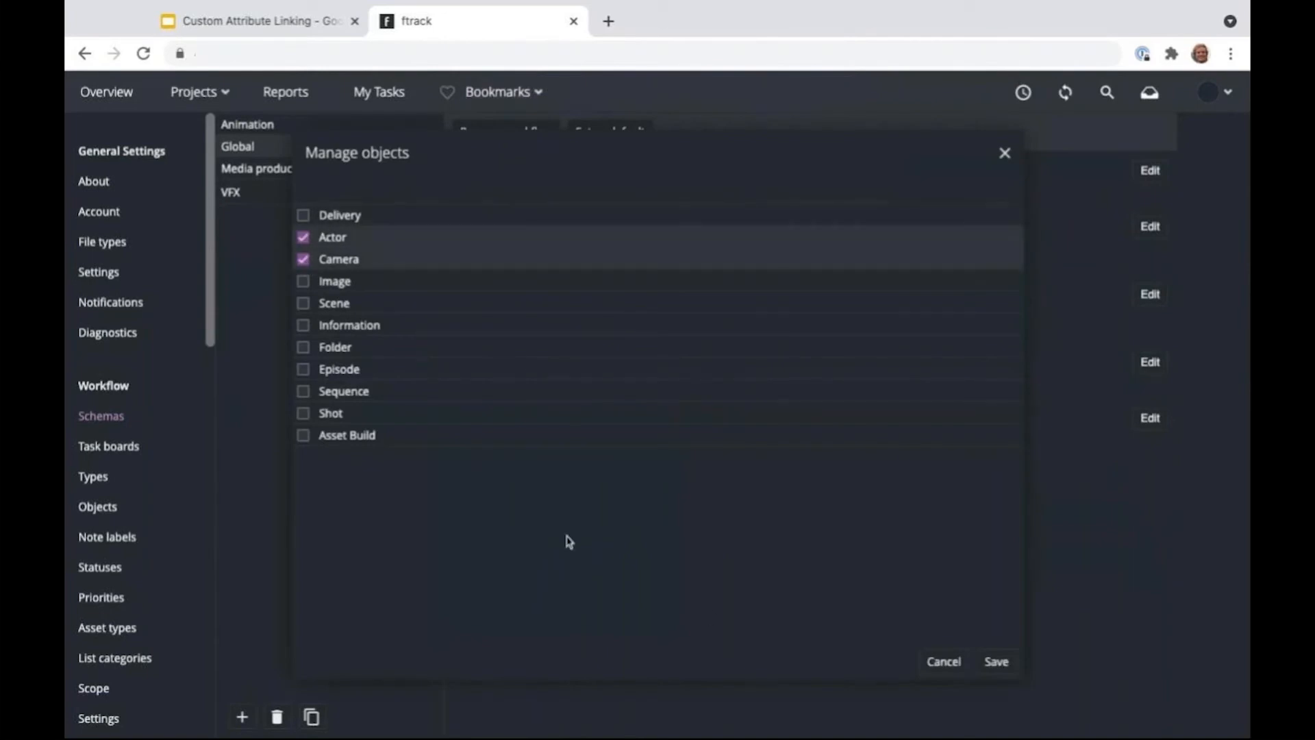
{"action": "left_click", "coordinate": [998, 663]}
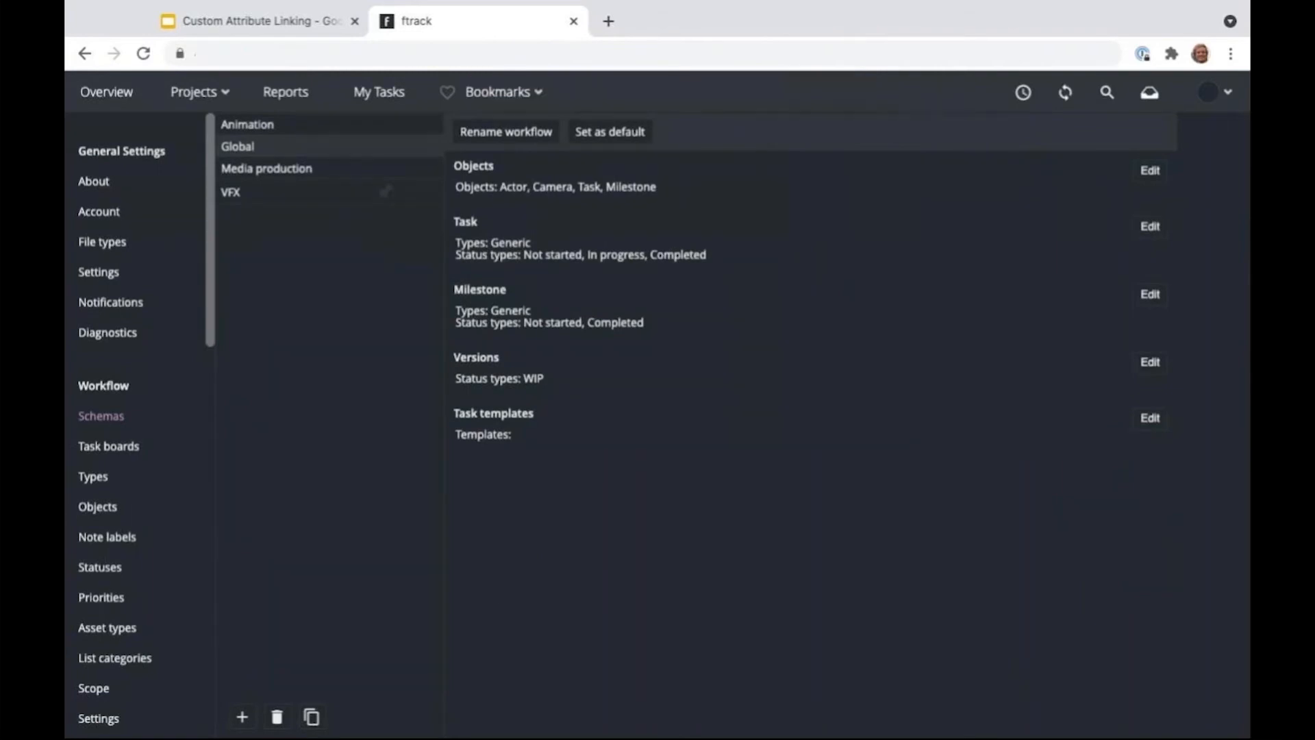
- Start a new custom attribute labelled Actors, named actors, and add it to Shot
{"action": "scroll", "coordinate": [113, 574], "scroll_direction": "down", "scroll_amount": 6}
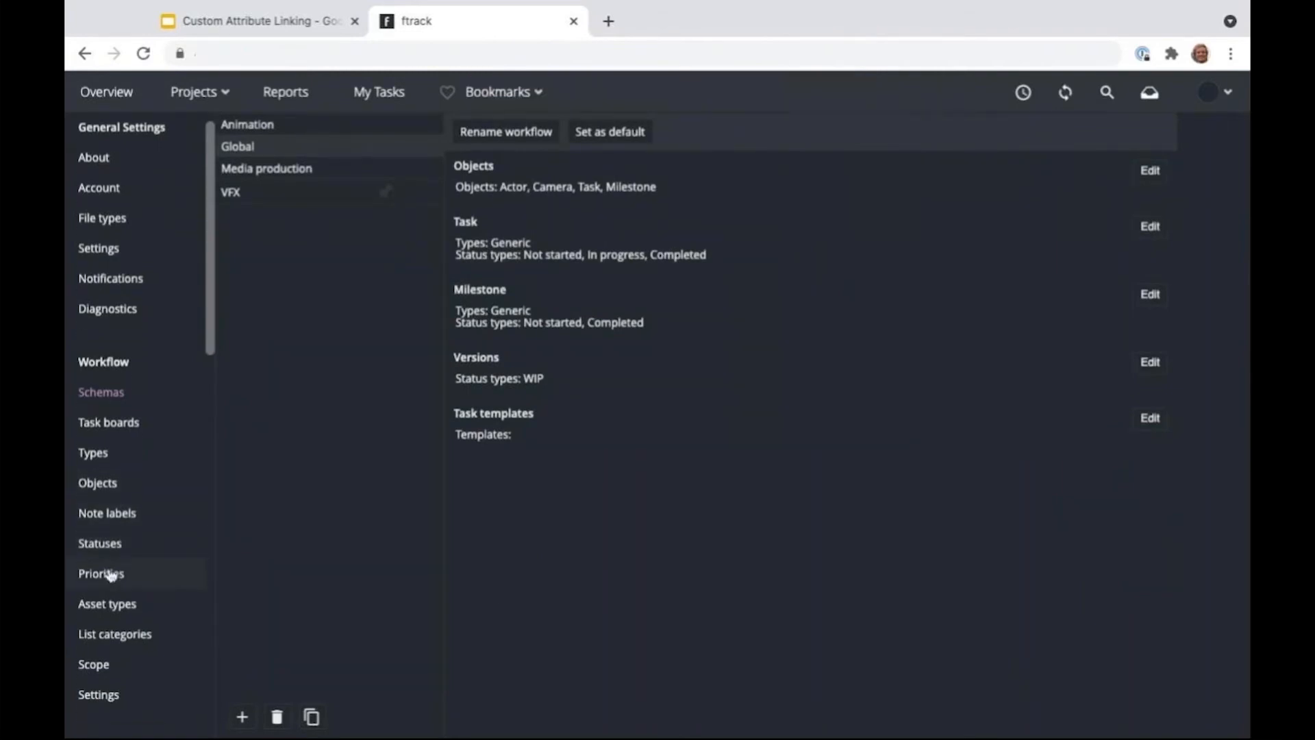
{"action": "scroll", "coordinate": [110, 575], "scroll_direction": "down", "scroll_amount": 4}
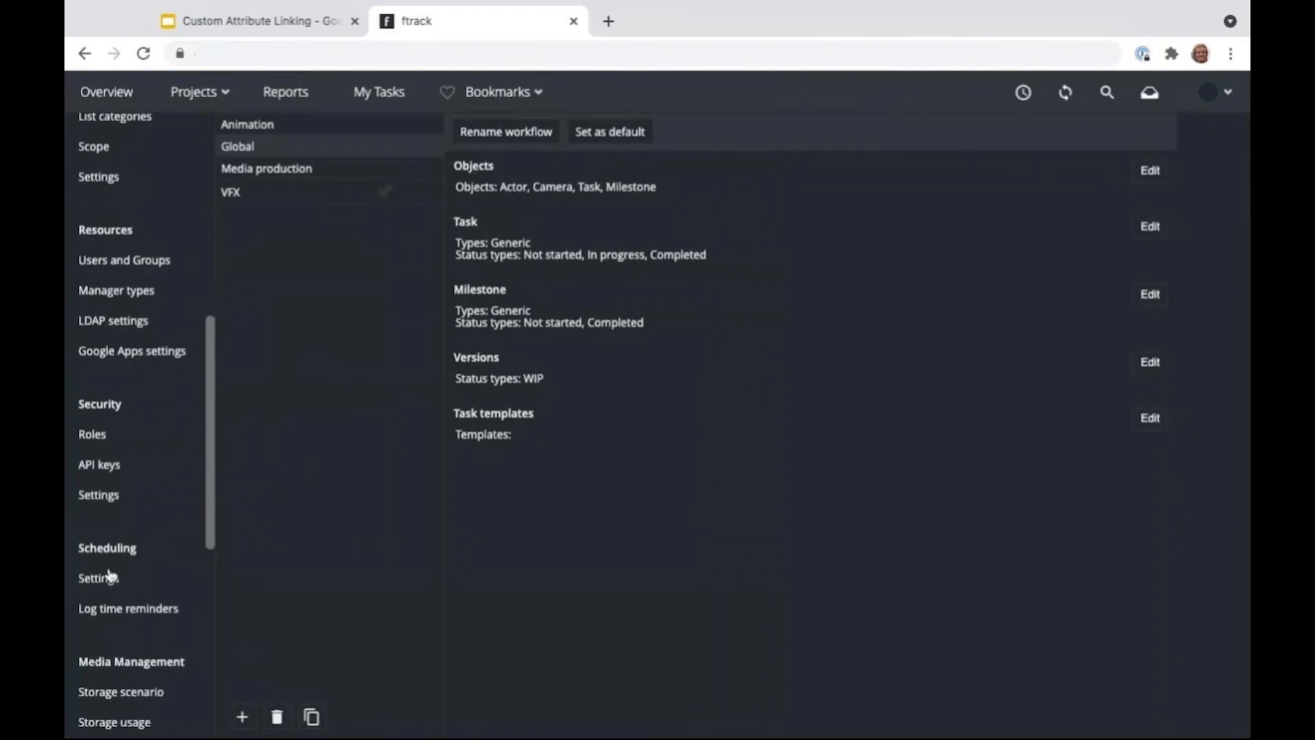
{"action": "scroll", "coordinate": [111, 574], "scroll_direction": "down", "scroll_amount": 1}
{"action": "left_click", "coordinate": [111, 594]}
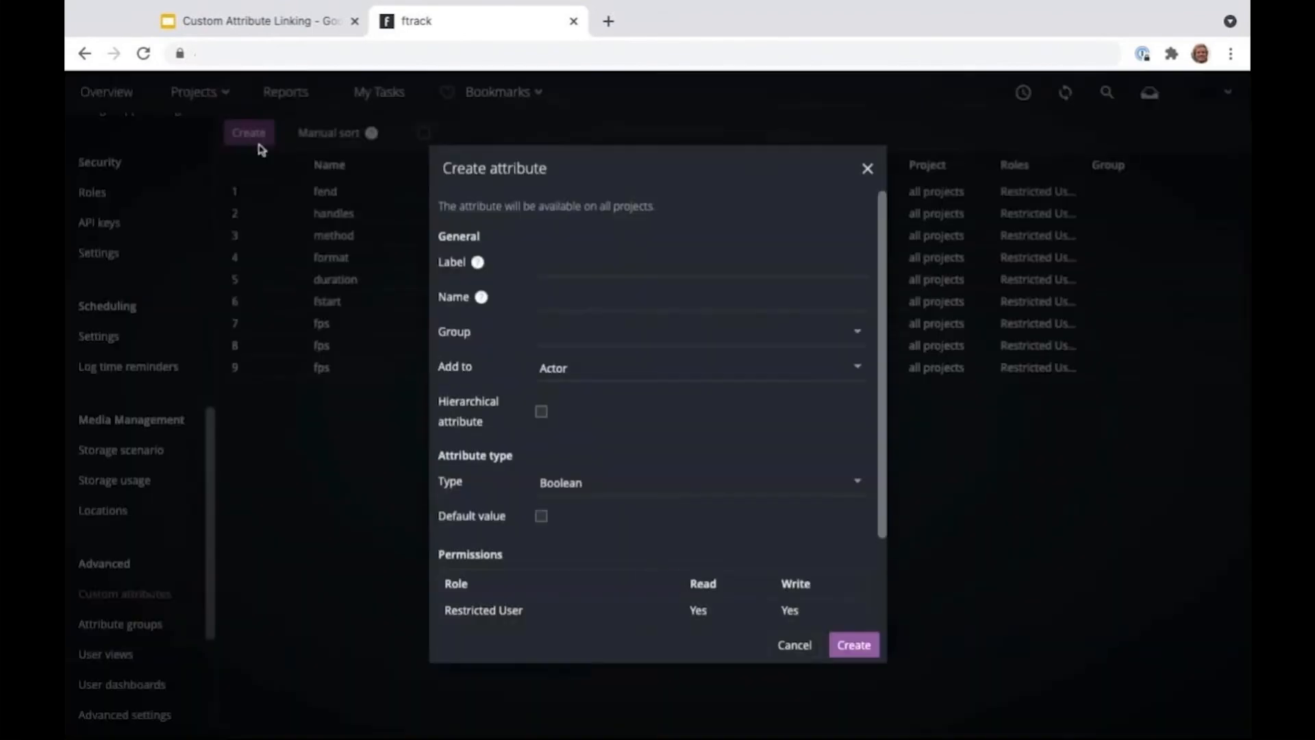
{"action": "left_click", "coordinate": [857, 370]}
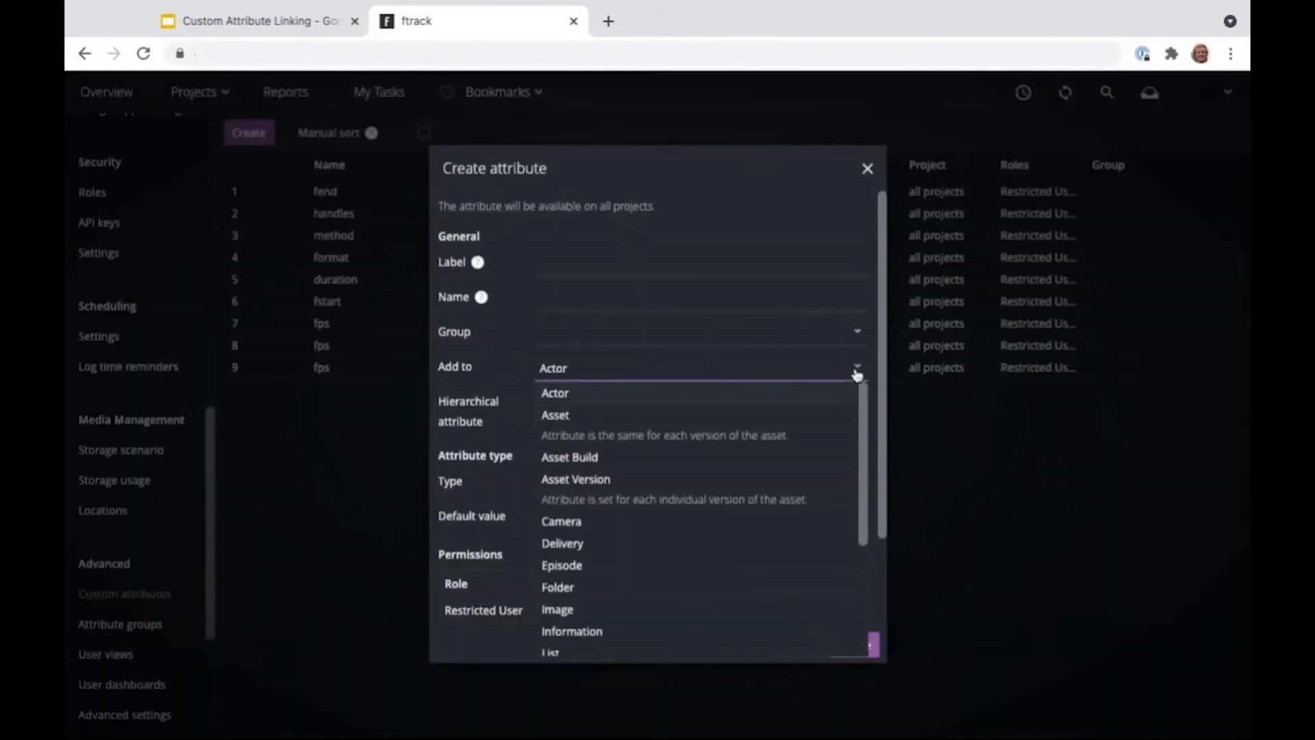
{"action": "scroll", "coordinate": [670, 520], "scroll_direction": "down", "scroll_amount": 5}
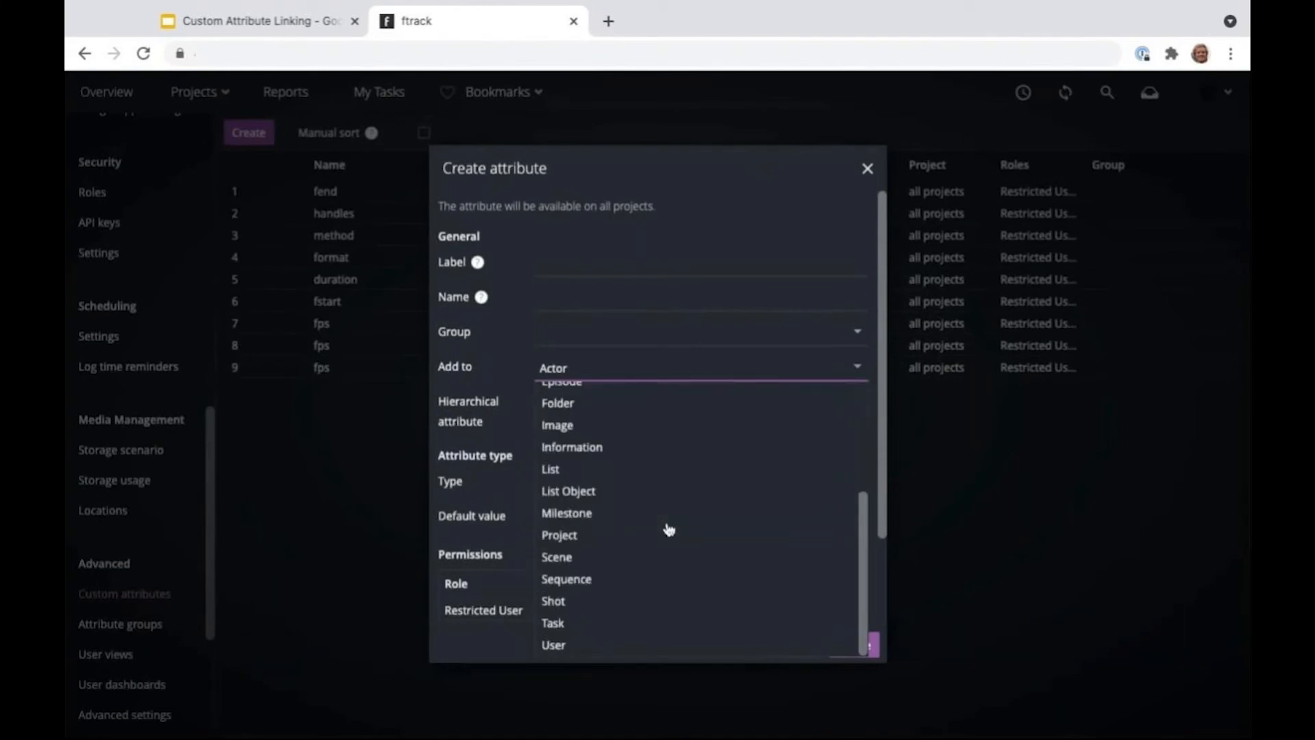
{"action": "left_click", "coordinate": [575, 603]}
{"action": "left_click", "coordinate": [575, 267]}
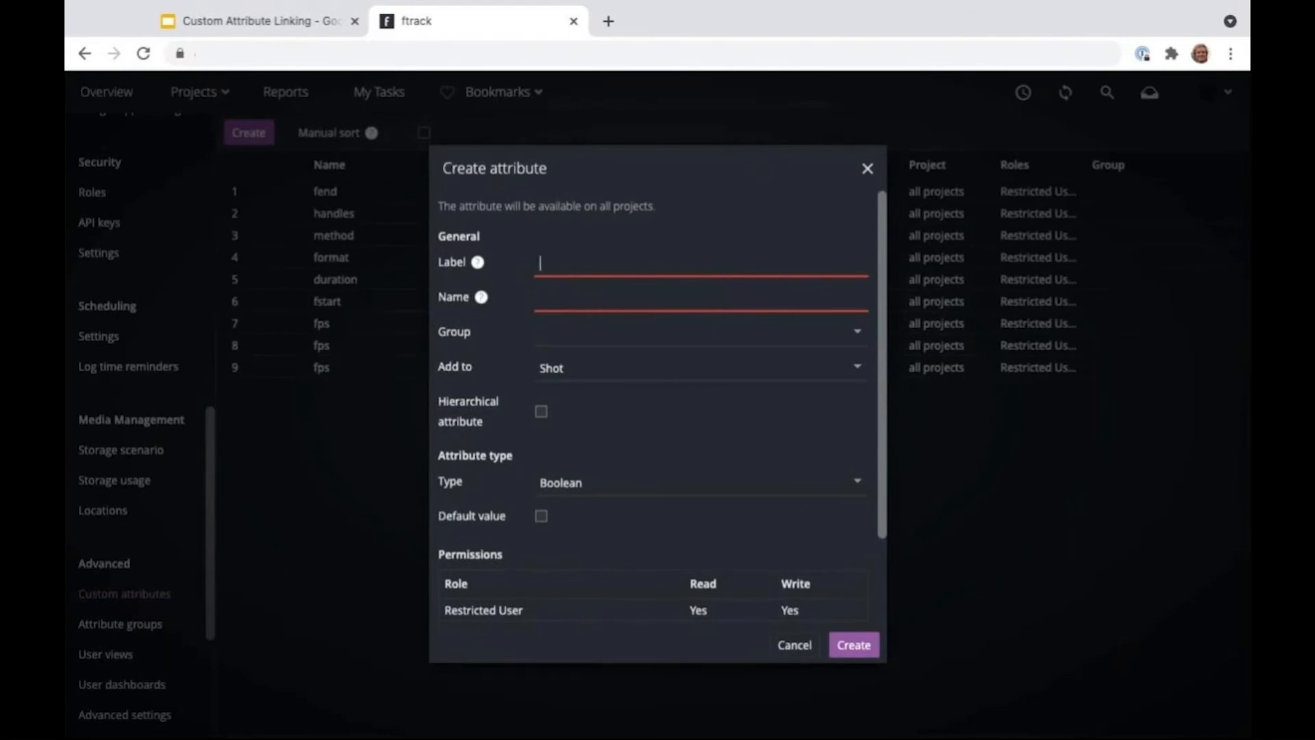
{"action": "left_click", "coordinate": [572, 298]}
{"action": "type", "text": "actors"}
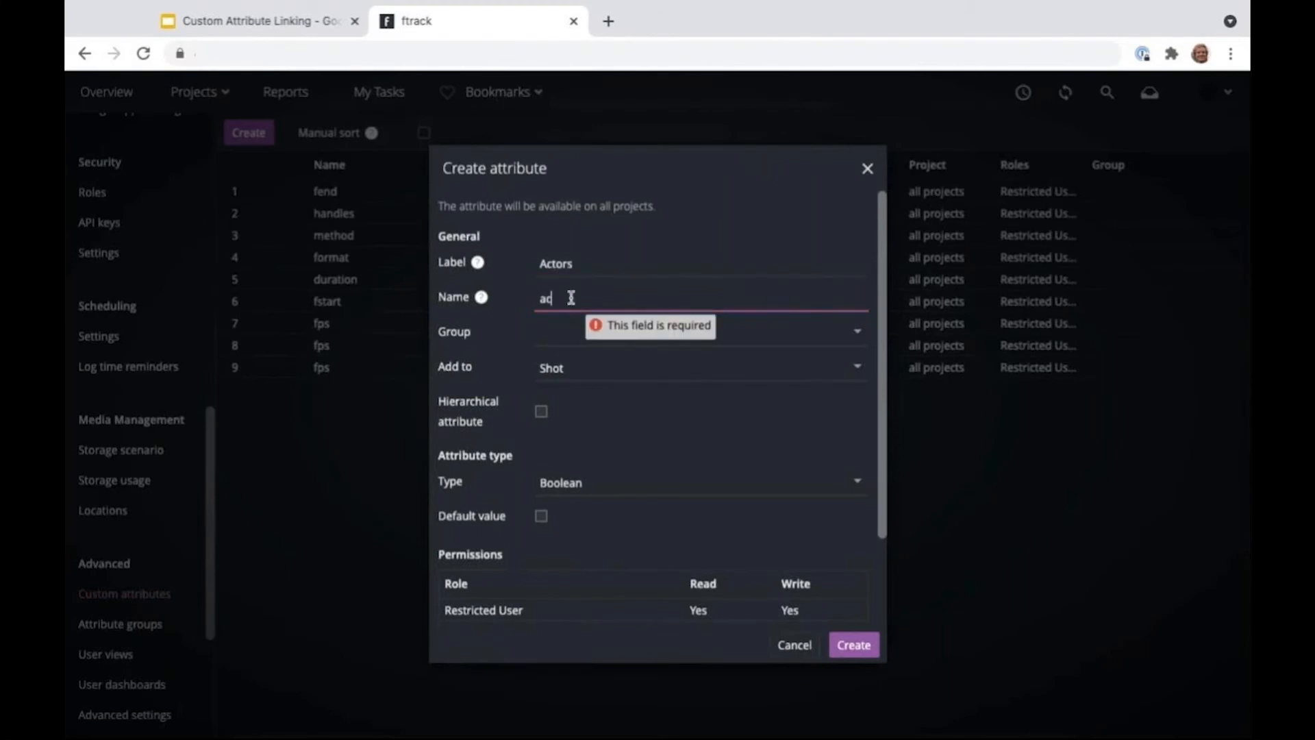
- Make the Actors attribute a Link to the Actor entity and create it
{"action": "left_click", "coordinate": [608, 488]}
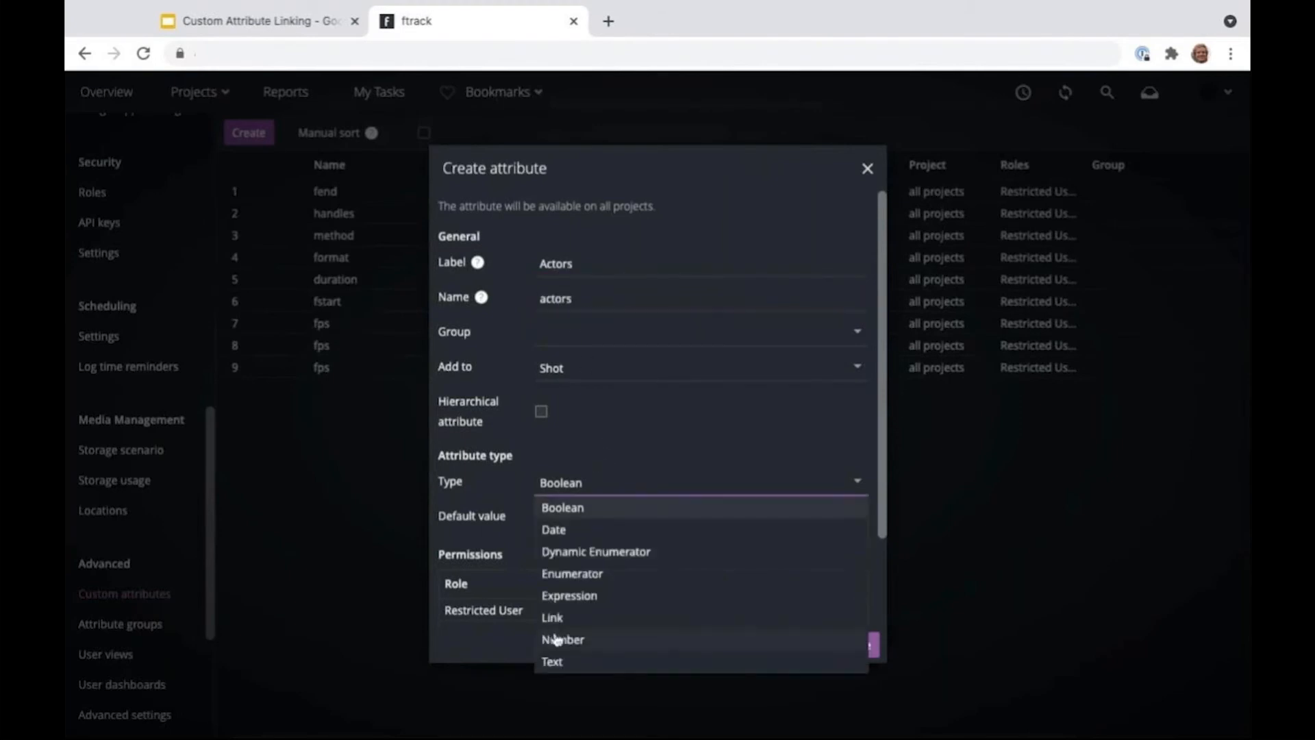
{"action": "left_click", "coordinate": [554, 617]}
{"action": "left_click", "coordinate": [594, 502]}
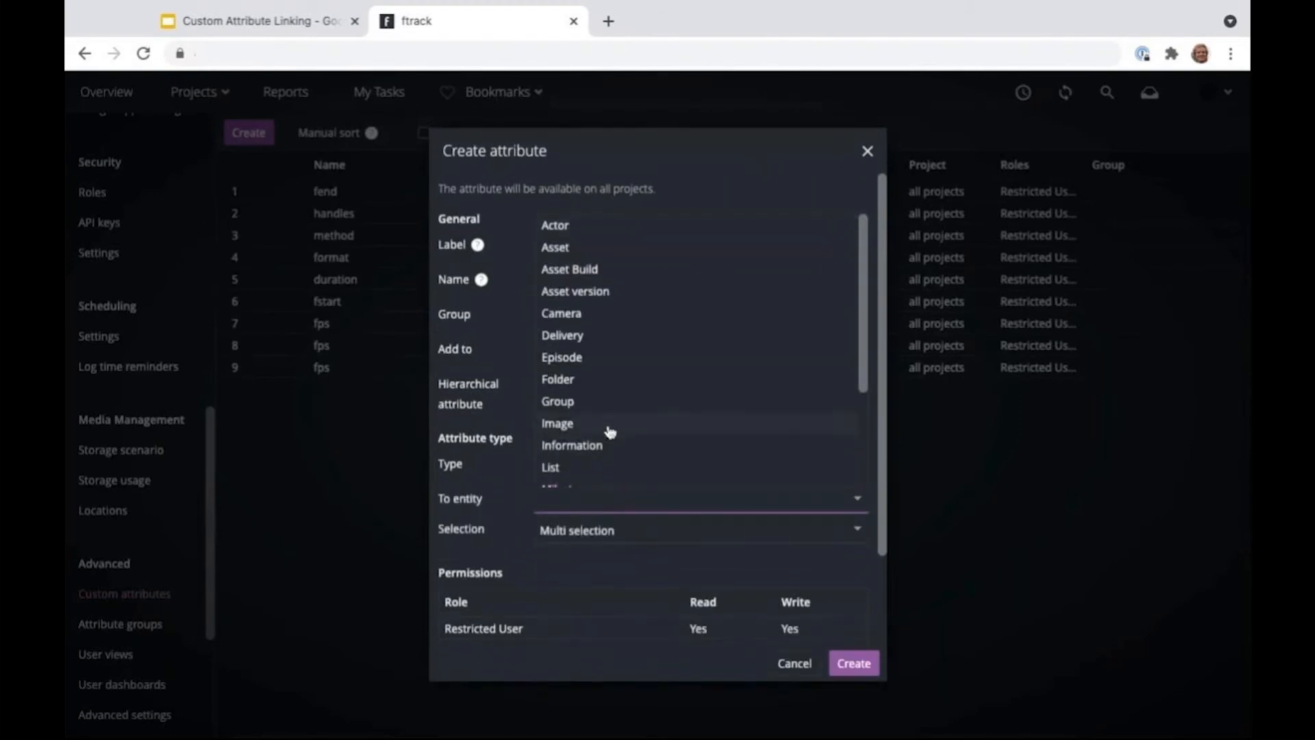
{"action": "left_click", "coordinate": [560, 231]}
{"action": "left_click", "coordinate": [853, 664]}
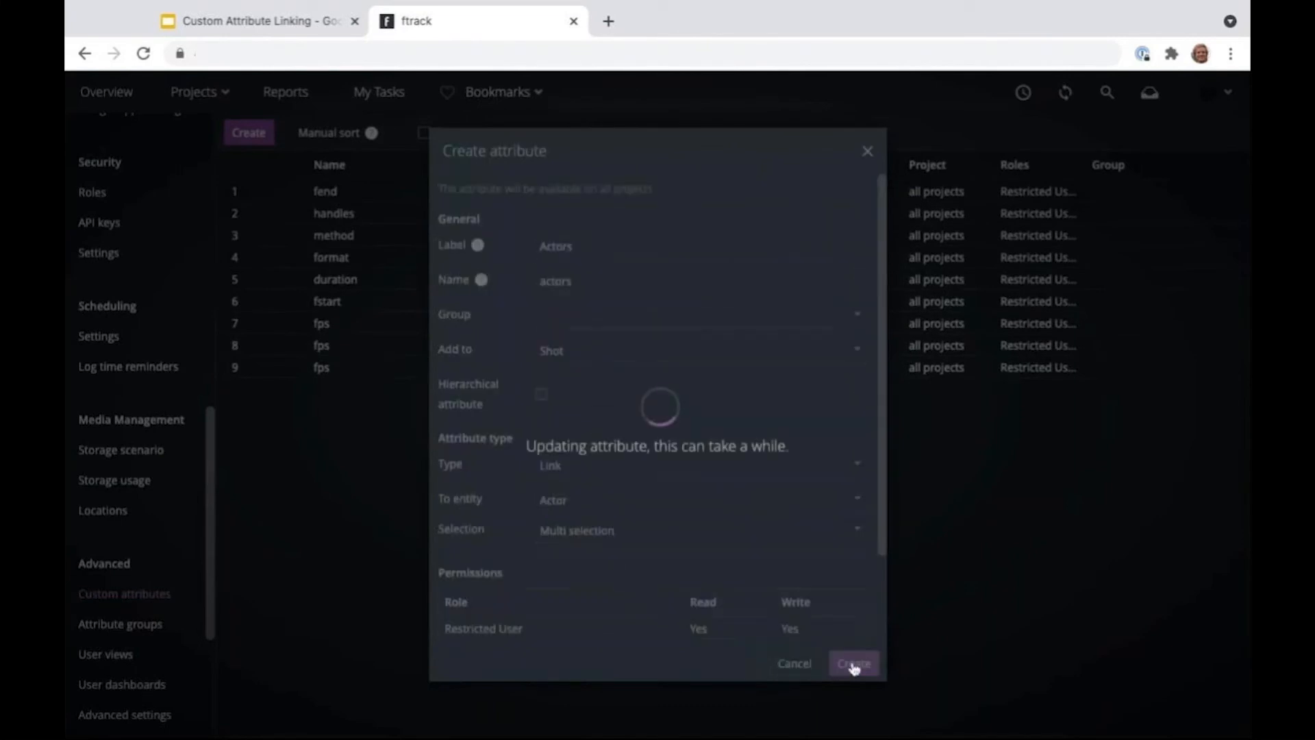
- Start a new custom attribute labelled Camera, named camera, and add it to Shot
{"action": "left_click", "coordinate": [248, 135]}
{"action": "left_click", "coordinate": [576, 264]}
{"action": "type", "text": "Camera"}
{"action": "key", "text": "Tab"}
{"action": "type", "text": "camera"}
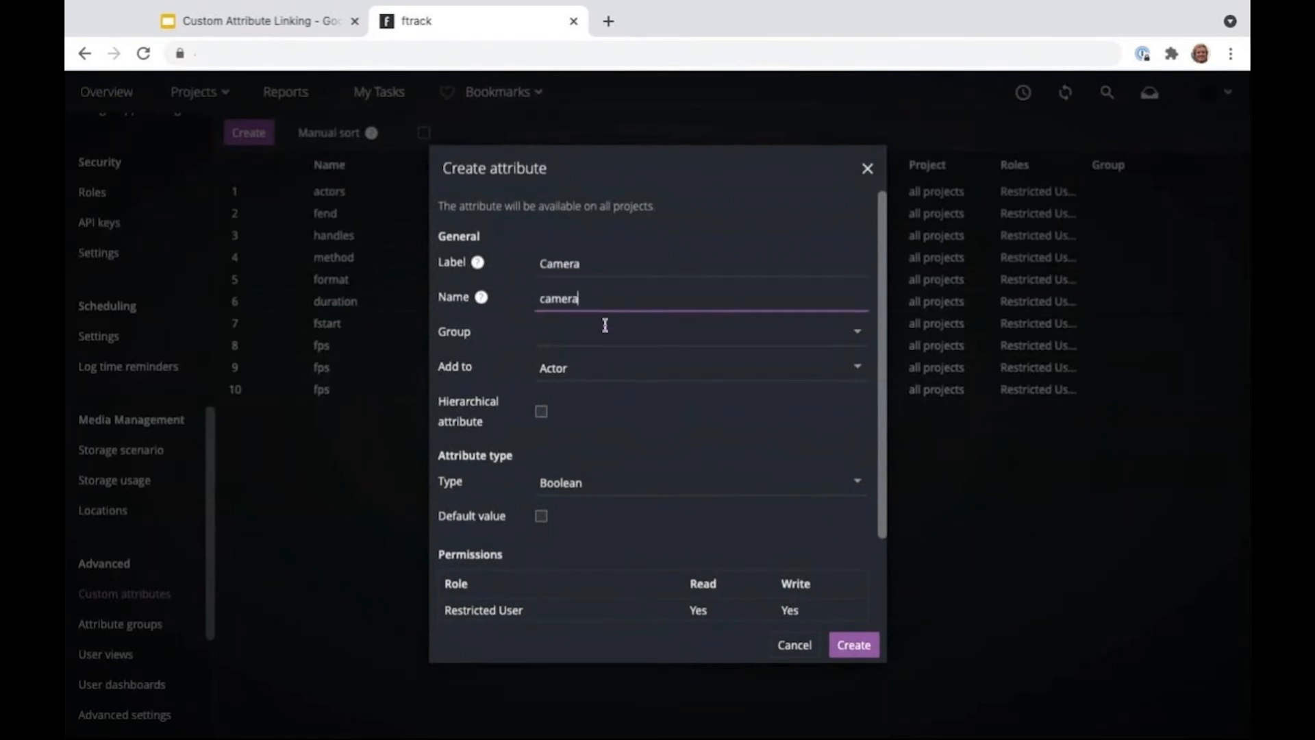
{"action": "left_click", "coordinate": [607, 363]}
{"action": "scroll", "coordinate": [599, 552], "scroll_direction": "down", "scroll_amount": 5}
{"action": "left_click", "coordinate": [573, 600]}
- Make the Camera attribute a Link to the Camera entity, change its selection mode, and create it
{"action": "left_click", "coordinate": [621, 483]}
{"action": "left_click", "coordinate": [579, 621]}
{"action": "left_click", "coordinate": [604, 501]}
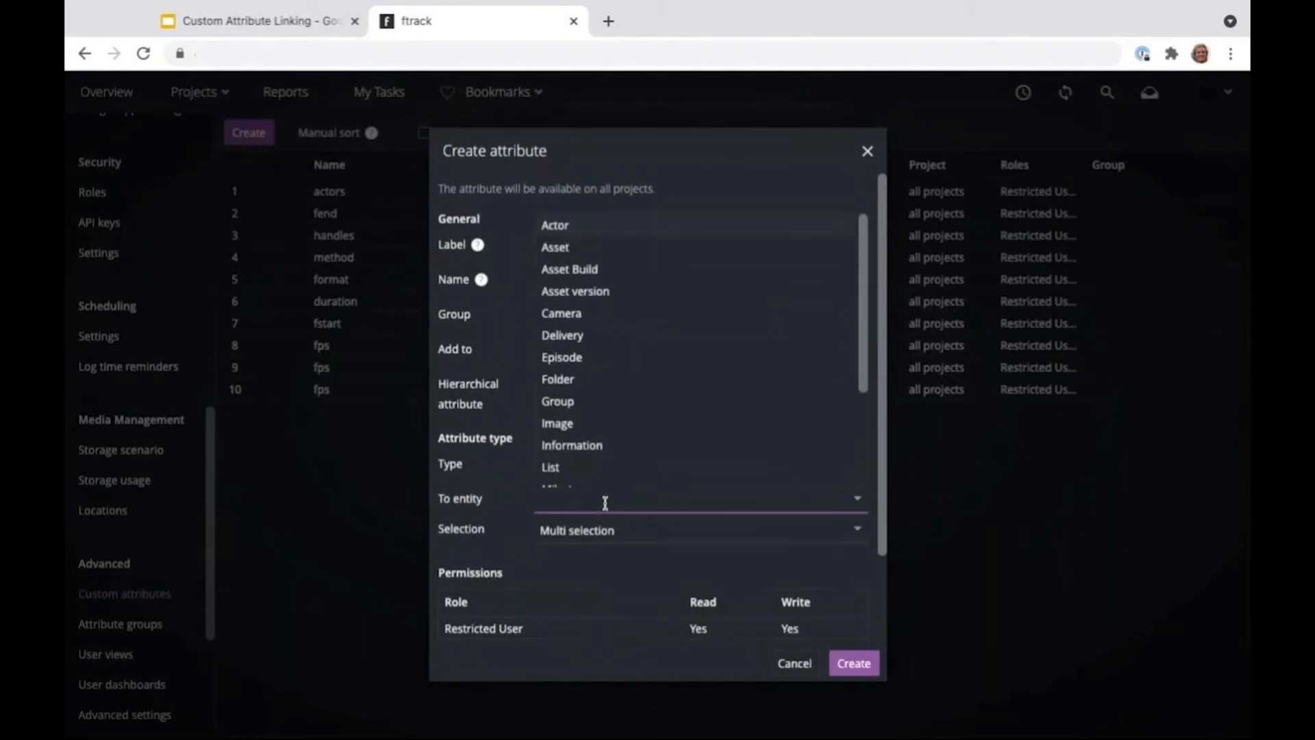
{"action": "left_click", "coordinate": [581, 322]}
{"action": "left_click", "coordinate": [636, 531]}
{"action": "left_click", "coordinate": [599, 553]}
{"action": "left_click", "coordinate": [851, 665]}
- Start a new custom attribute labelled Deliveries, named deliveries, and add it to Shot
{"action": "left_click", "coordinate": [250, 134]}
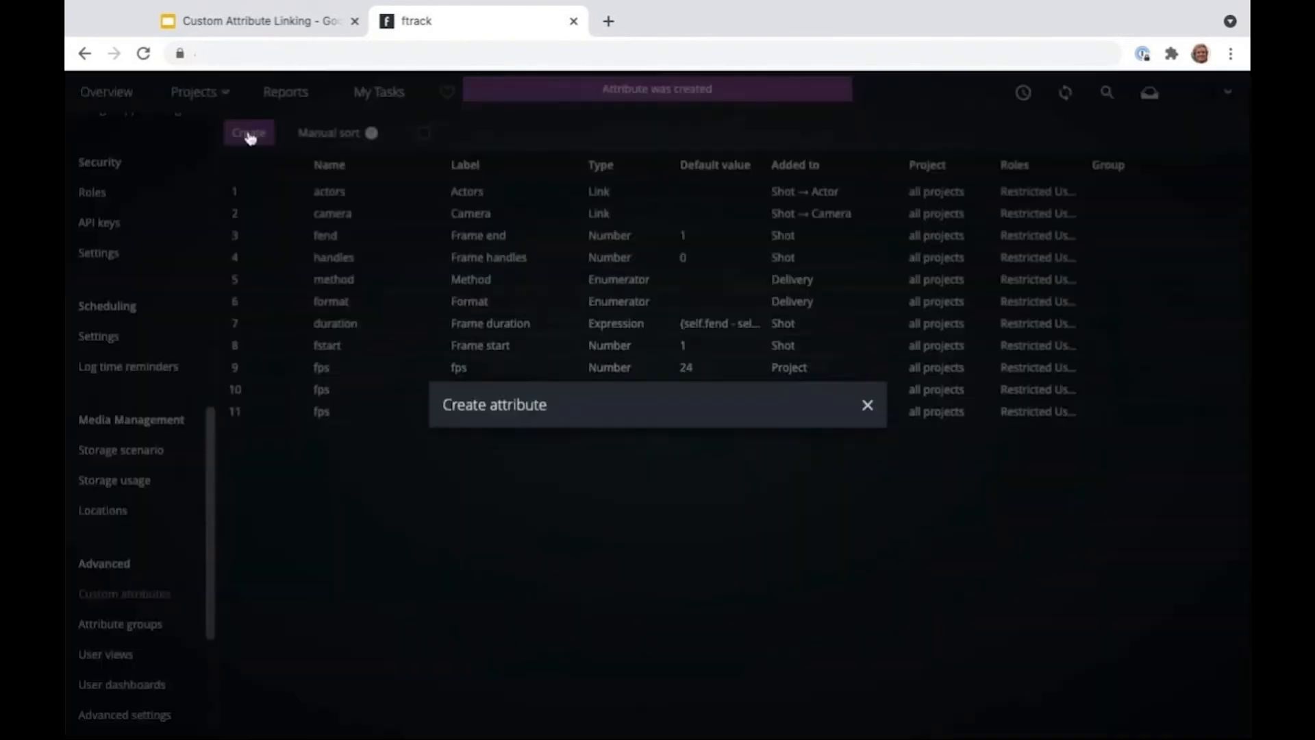
{"action": "left_click", "coordinate": [567, 263]}
{"action": "type", "text": "Deliveries"}
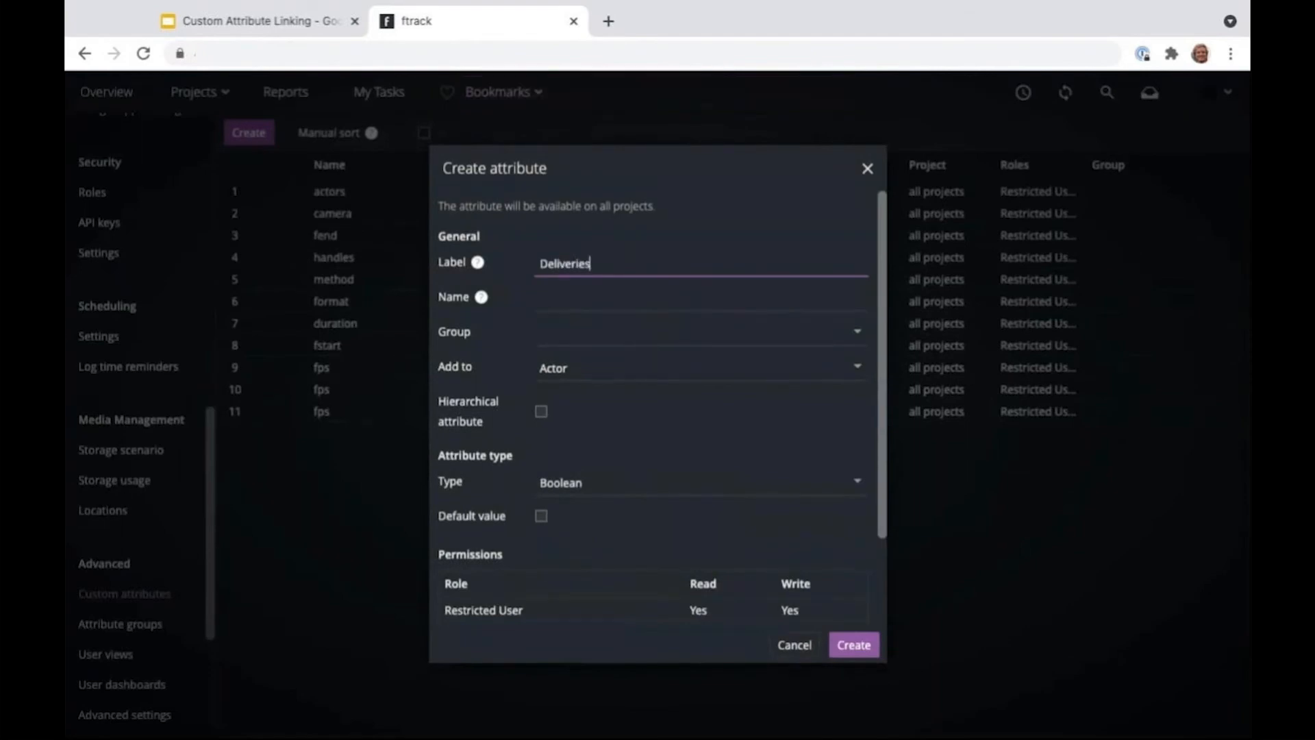
{"action": "left_click", "coordinate": [578, 296]}
{"action": "type", "text": "deliver"}
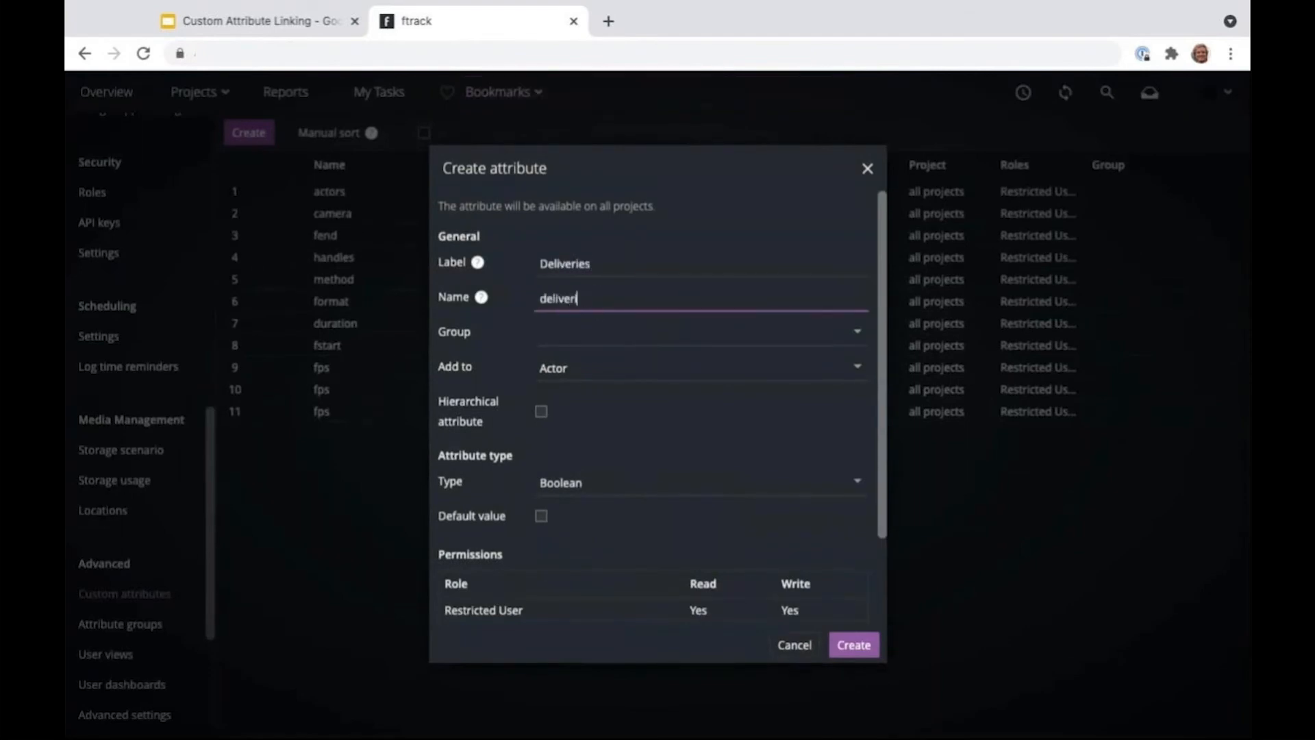
{"action": "left_click", "coordinate": [611, 362]}
{"action": "scroll", "coordinate": [617, 479], "scroll_direction": "down", "scroll_amount": 5}
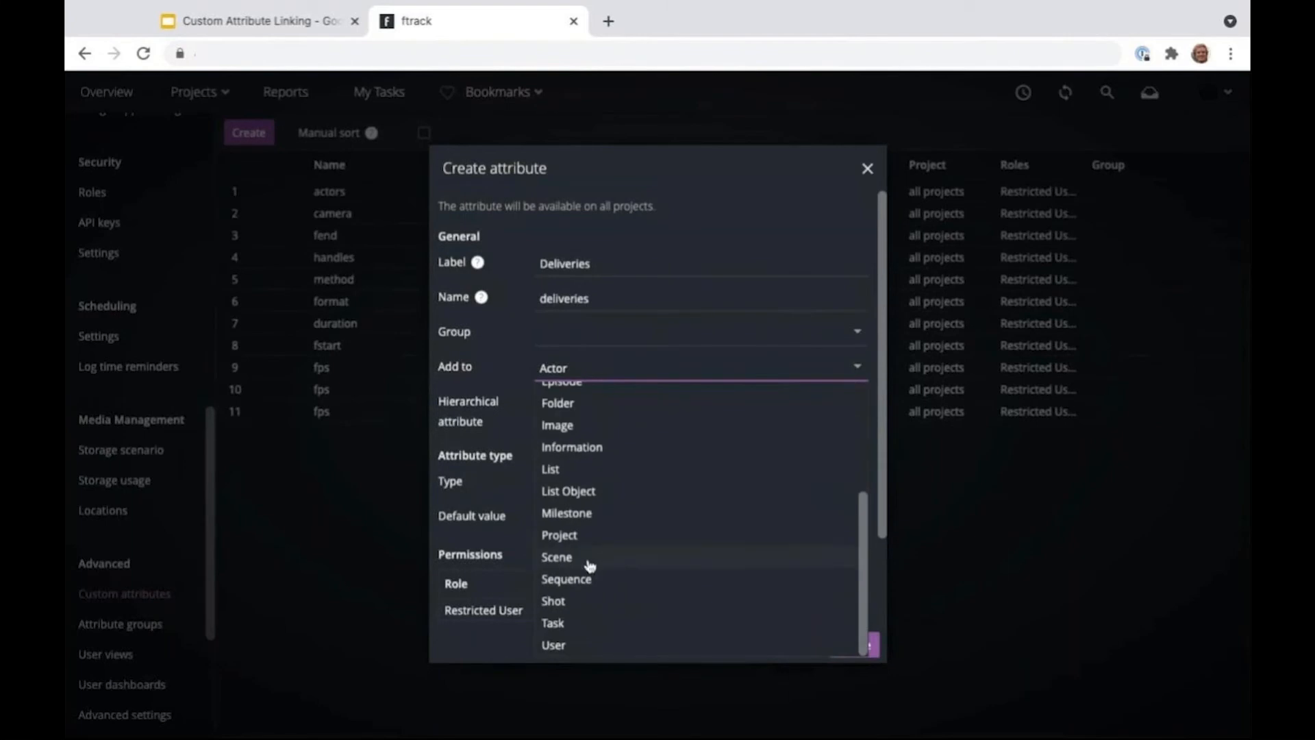
{"action": "left_click", "coordinate": [568, 600]}
- Make the Deliveries attribute a Link to the Delivery entity, create it, and sort the attribute list by Added to
{"action": "left_click", "coordinate": [607, 490]}
{"action": "left_click", "coordinate": [560, 616]}
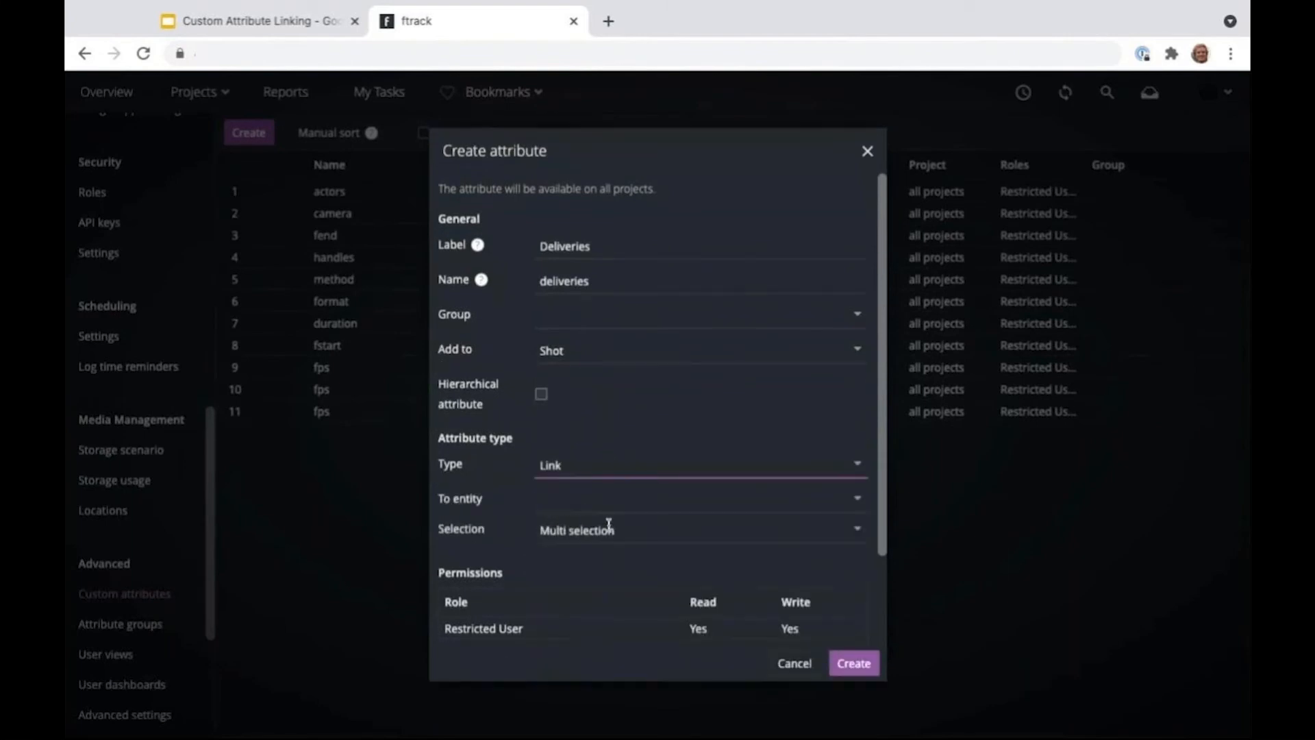
{"action": "left_click", "coordinate": [603, 503]}
{"action": "left_click", "coordinate": [572, 336]}
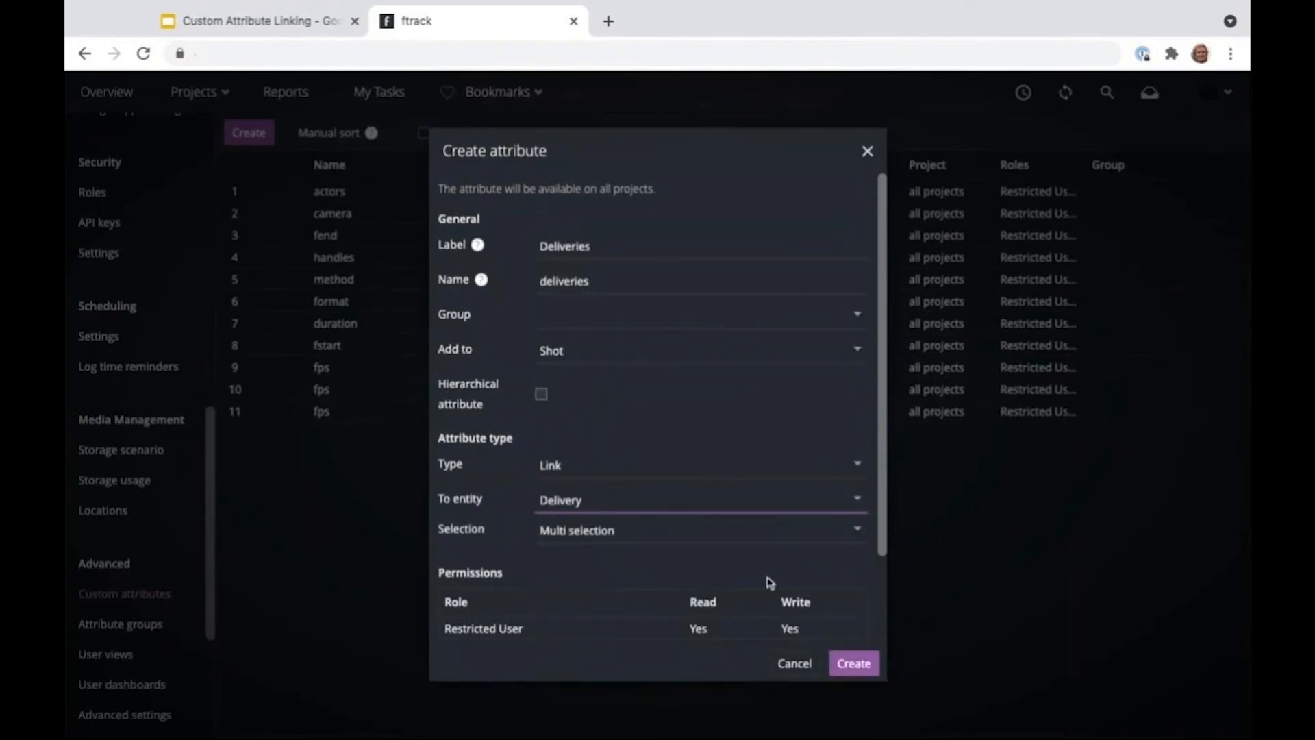
{"action": "left_click", "coordinate": [855, 665]}
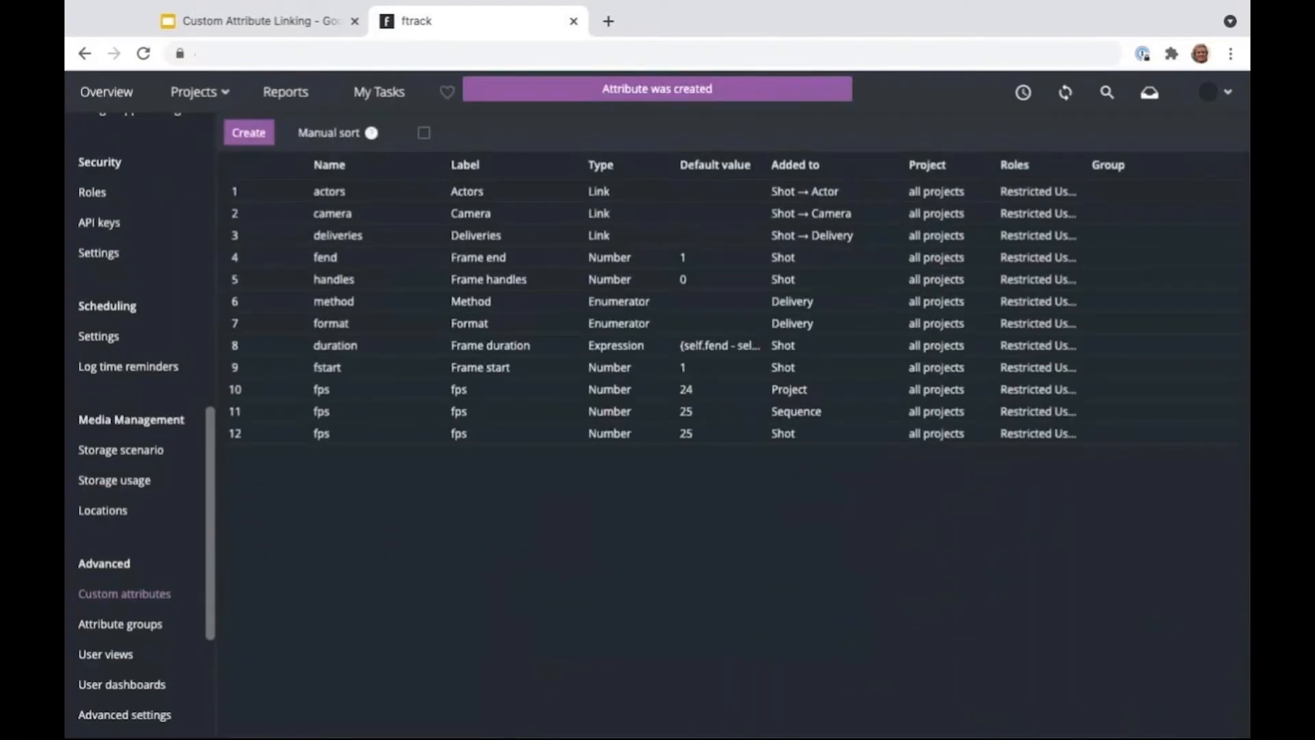
{"action": "left_click", "coordinate": [798, 165]}
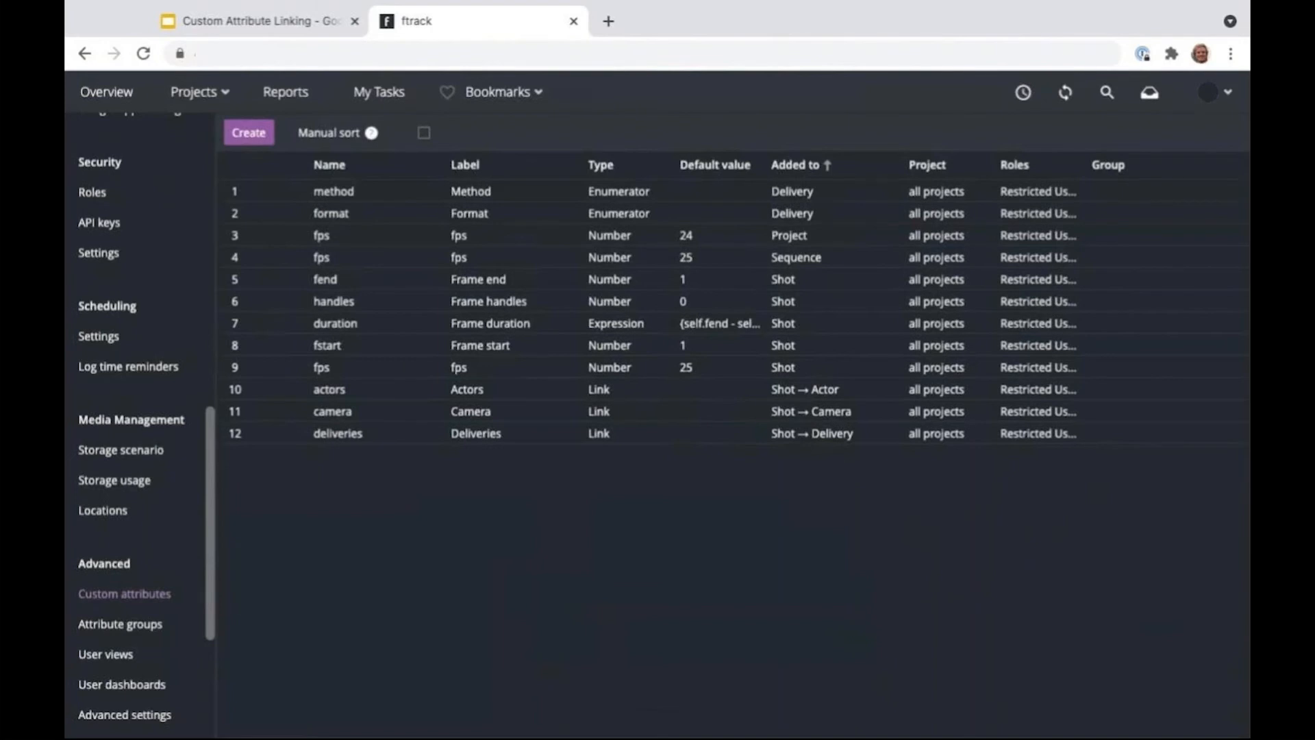
- Create a new project named Global that uses the Global workflow
{"action": "left_click", "coordinate": [200, 96]}
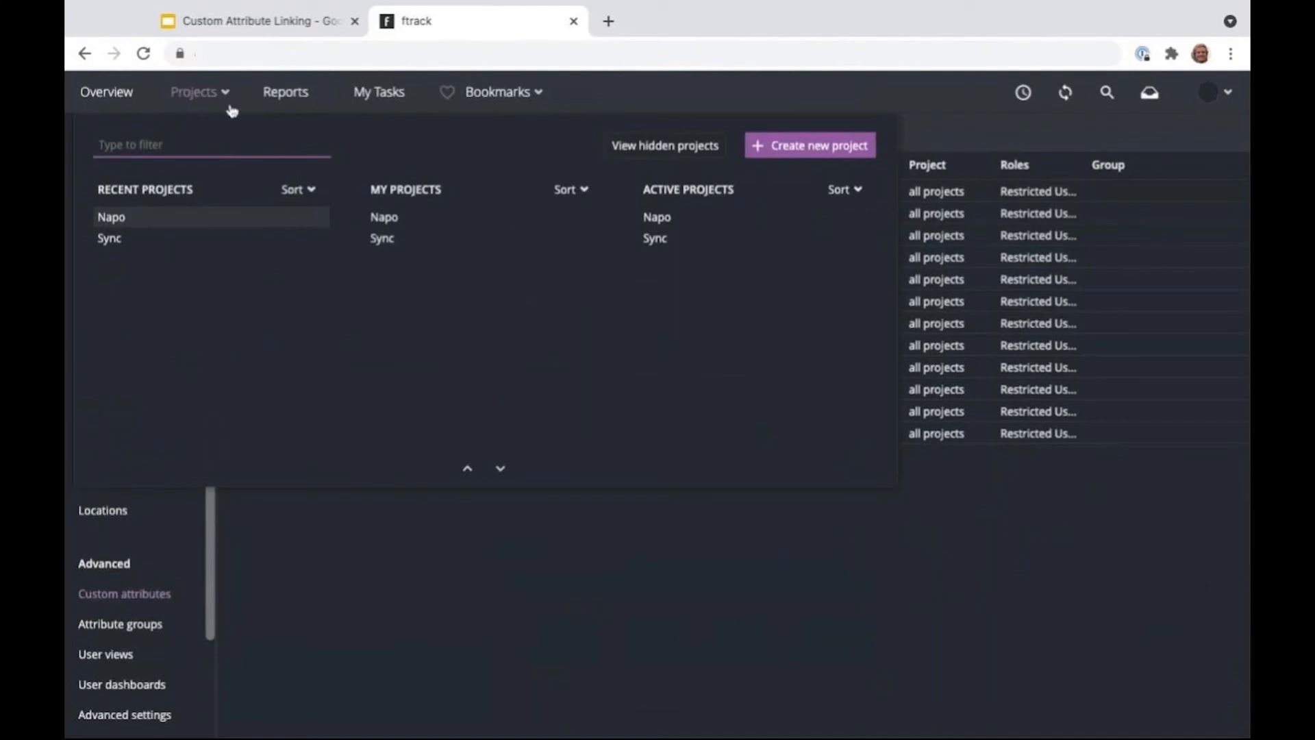
{"action": "left_click", "coordinate": [814, 147]}
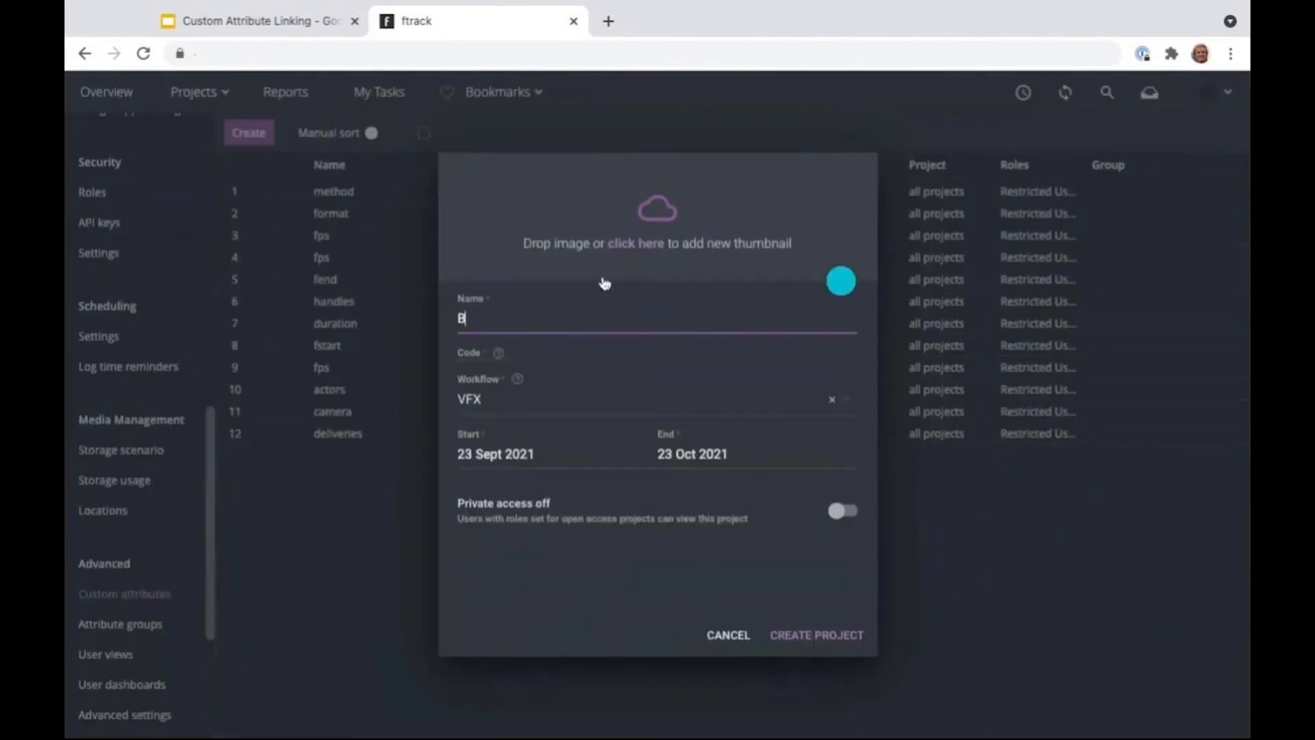
{"action": "type", "text": "B"}
{"action": "key", "text": "BackSpace"}
{"action": "type", "text": "Global"}
{"action": "left_click", "coordinate": [760, 406]}
{"action": "left_click", "coordinate": [522, 458]}
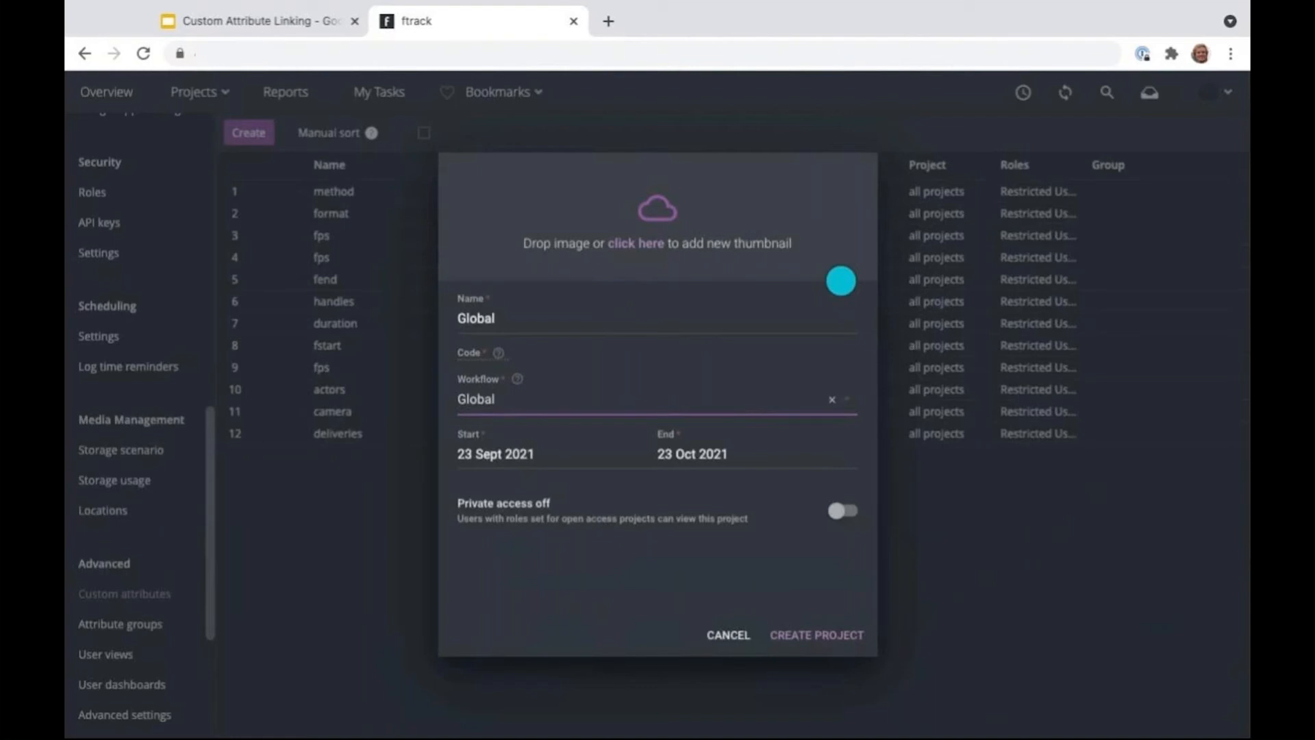
{"action": "left_click", "coordinate": [804, 634]}
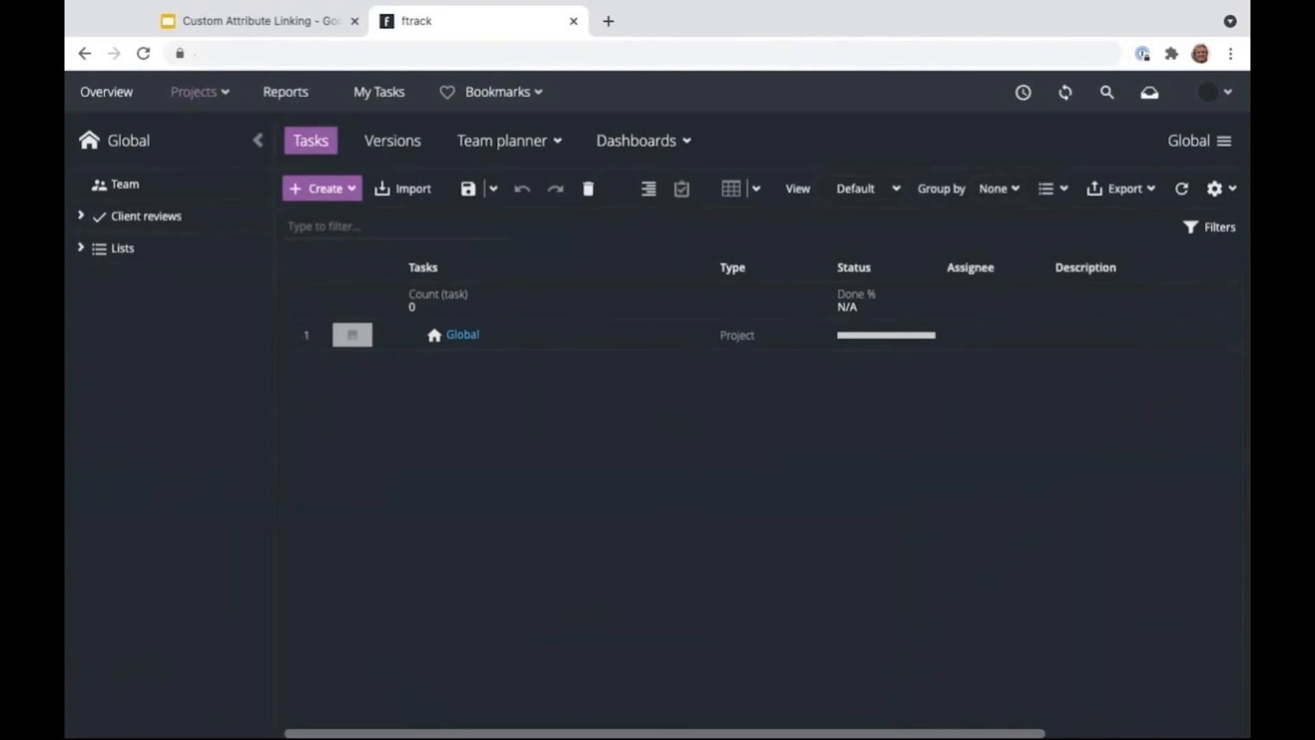
{"action": "right_click", "coordinate": [528, 341]}
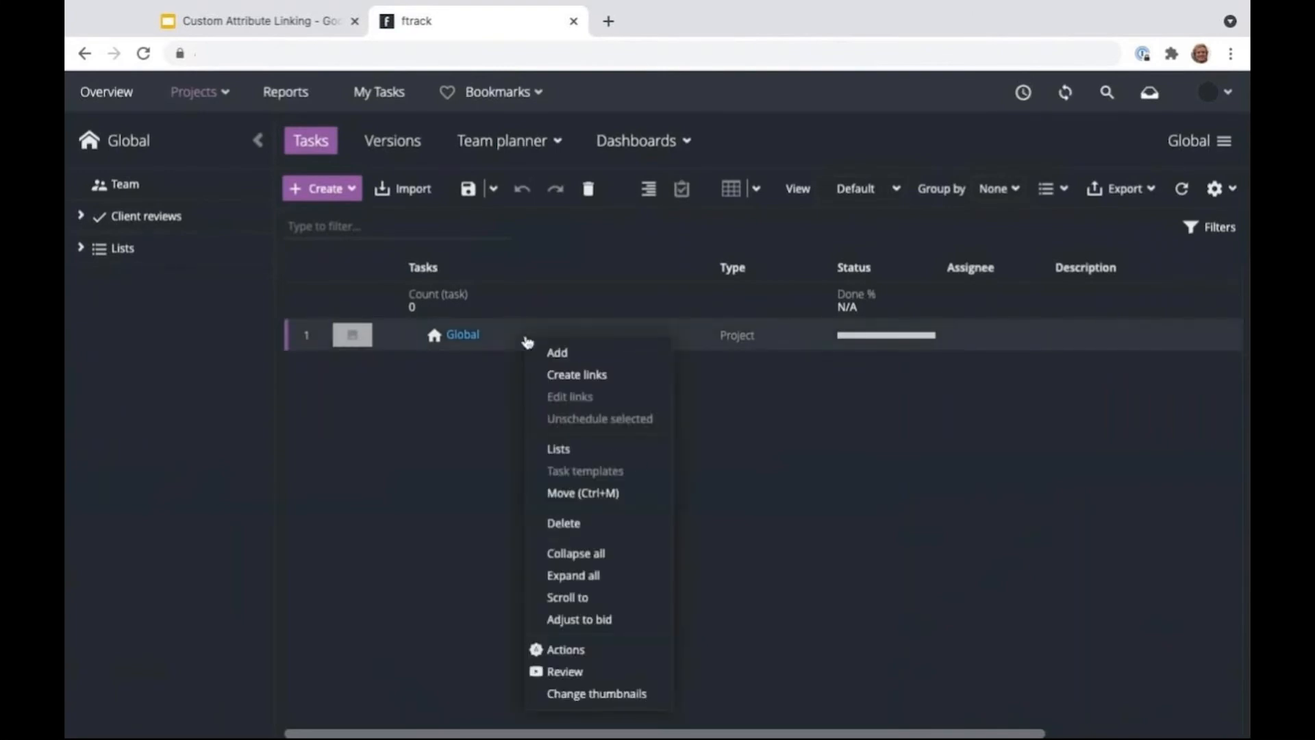
{"action": "mouse_move", "coordinate": [586, 359]}
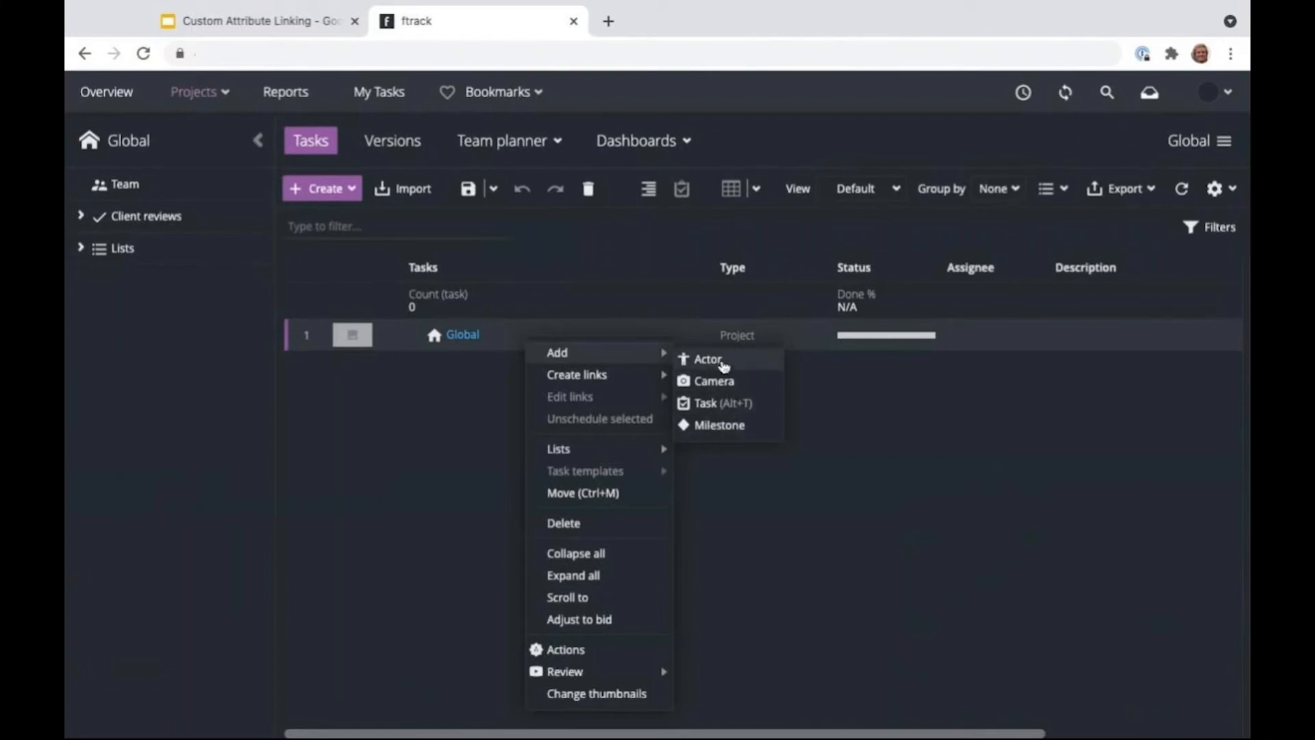
{"action": "left_click", "coordinate": [820, 399]}
- Add the Folder object to the Global workflow schema in the system settings and save the change
{"action": "left_click", "coordinate": [1226, 93]}
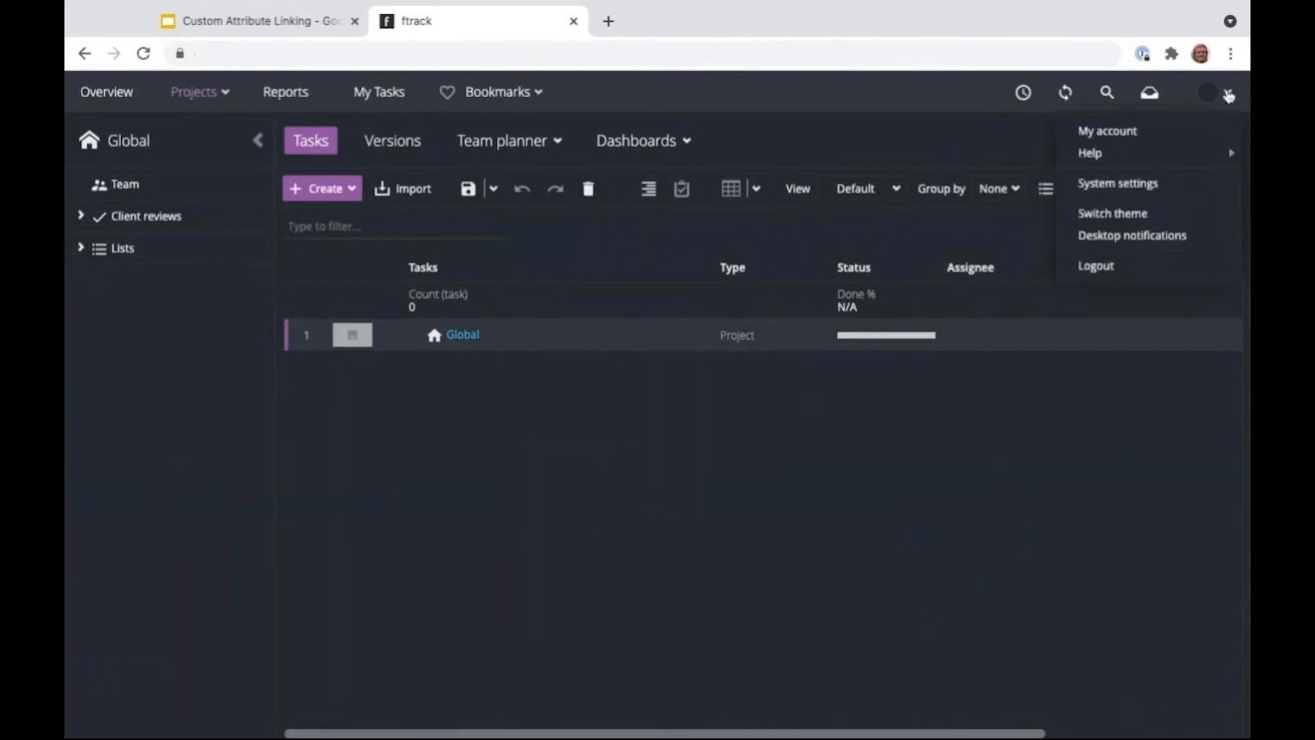
{"action": "left_click", "coordinate": [1134, 197]}
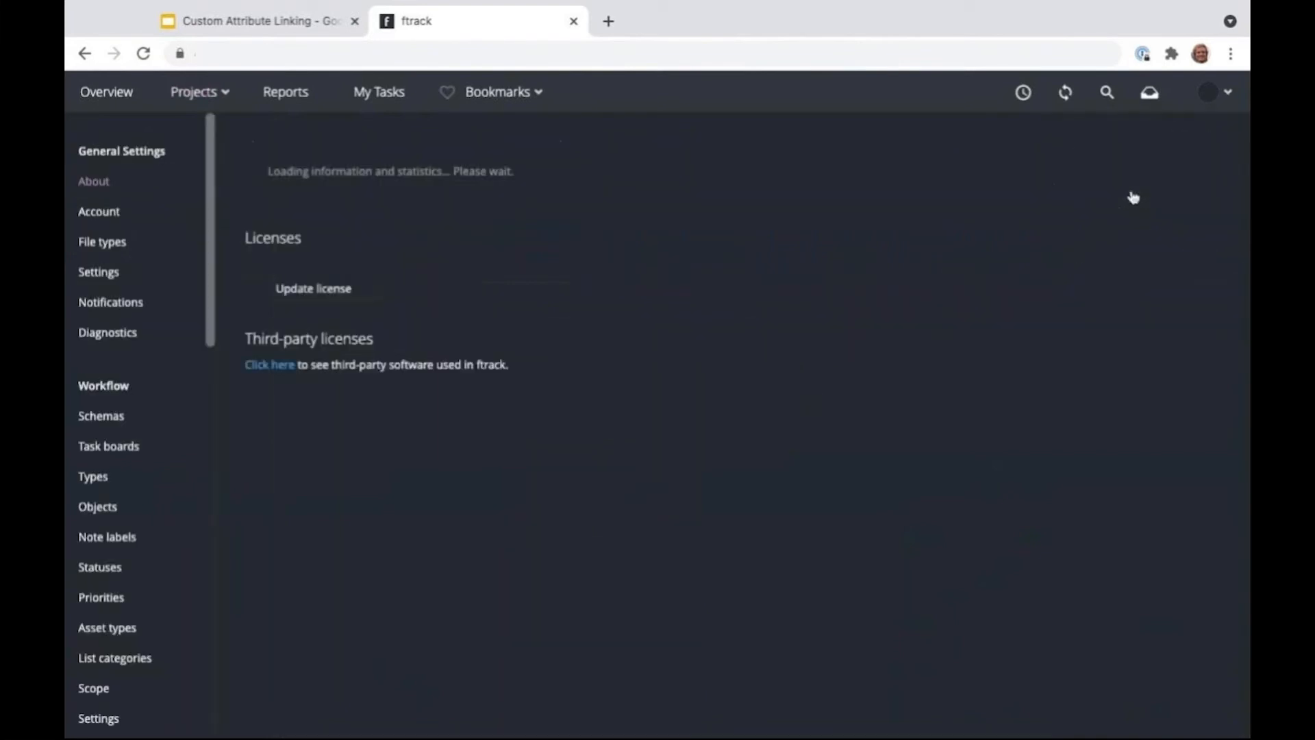
{"action": "left_click", "coordinate": [99, 417]}
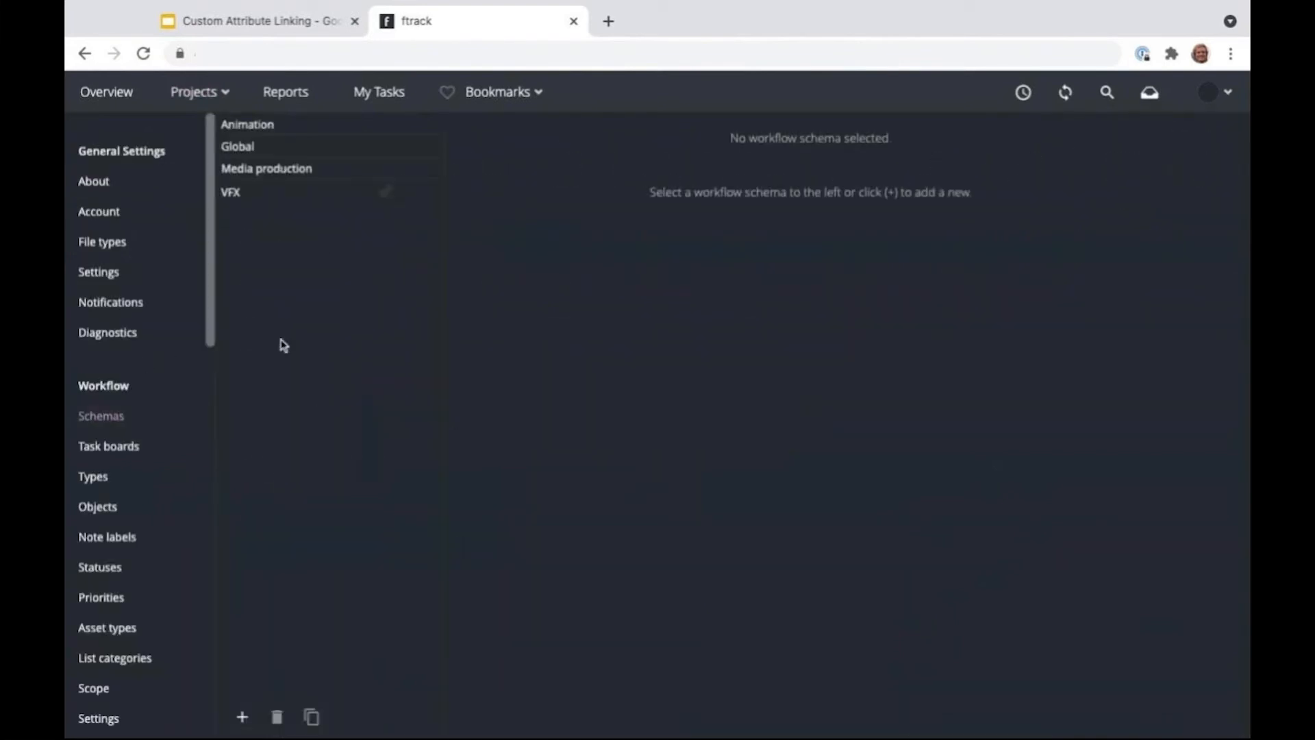
{"action": "left_click", "coordinate": [259, 146]}
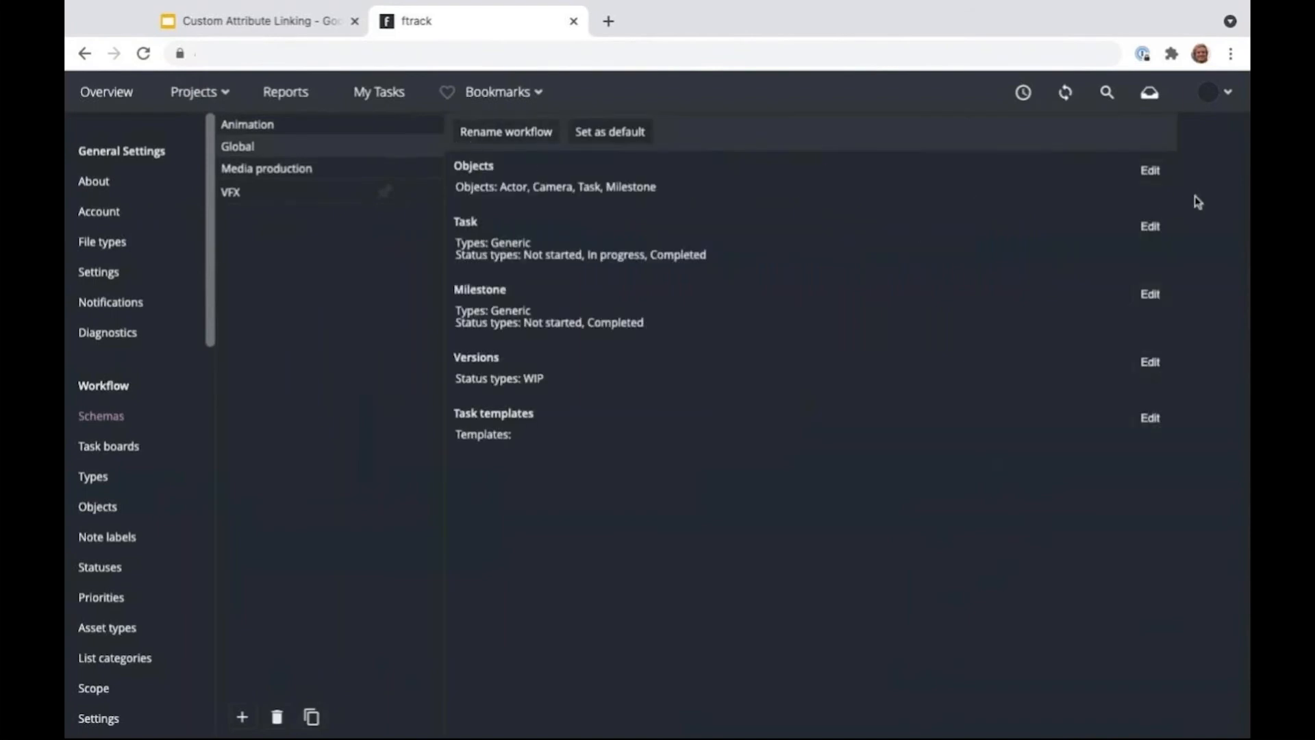
{"action": "left_click", "coordinate": [1150, 171]}
{"action": "left_click", "coordinate": [303, 347]}
{"action": "left_click", "coordinate": [996, 662]}
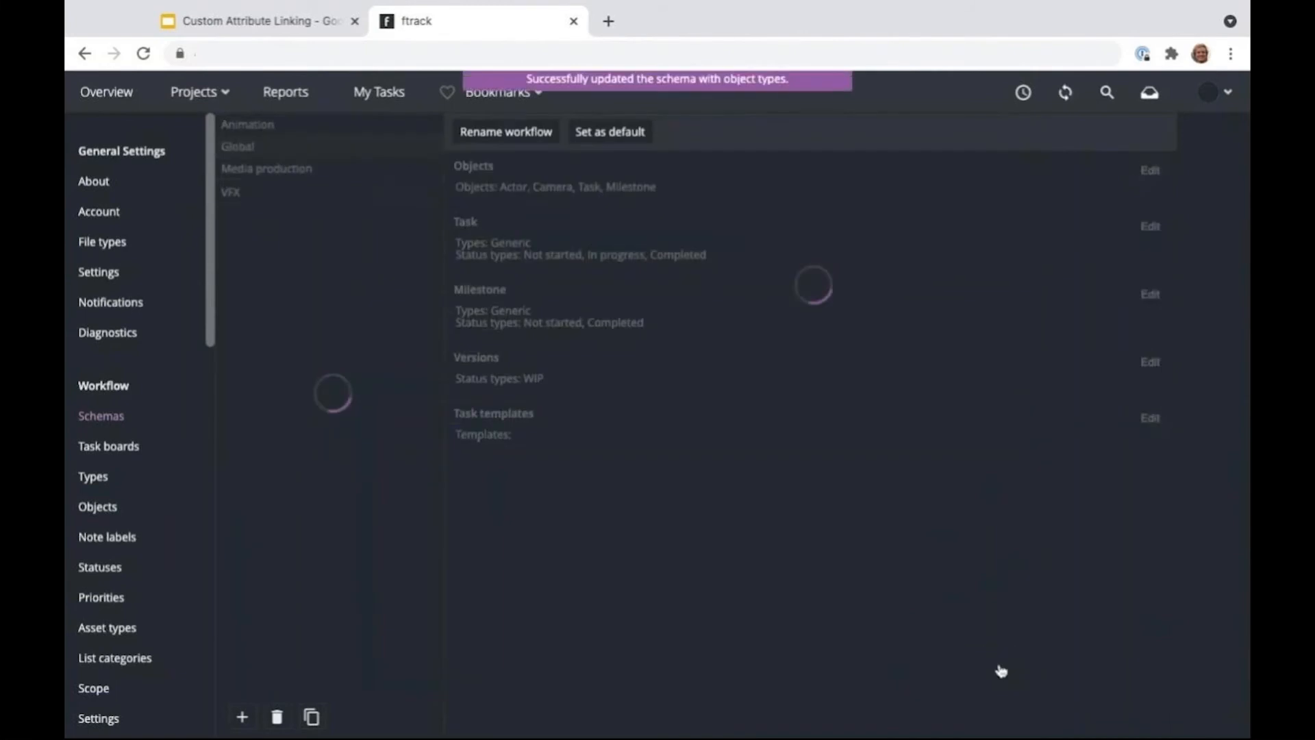
- Return to the Global project and add a folder named Actors to it
{"action": "left_click", "coordinate": [82, 54]}
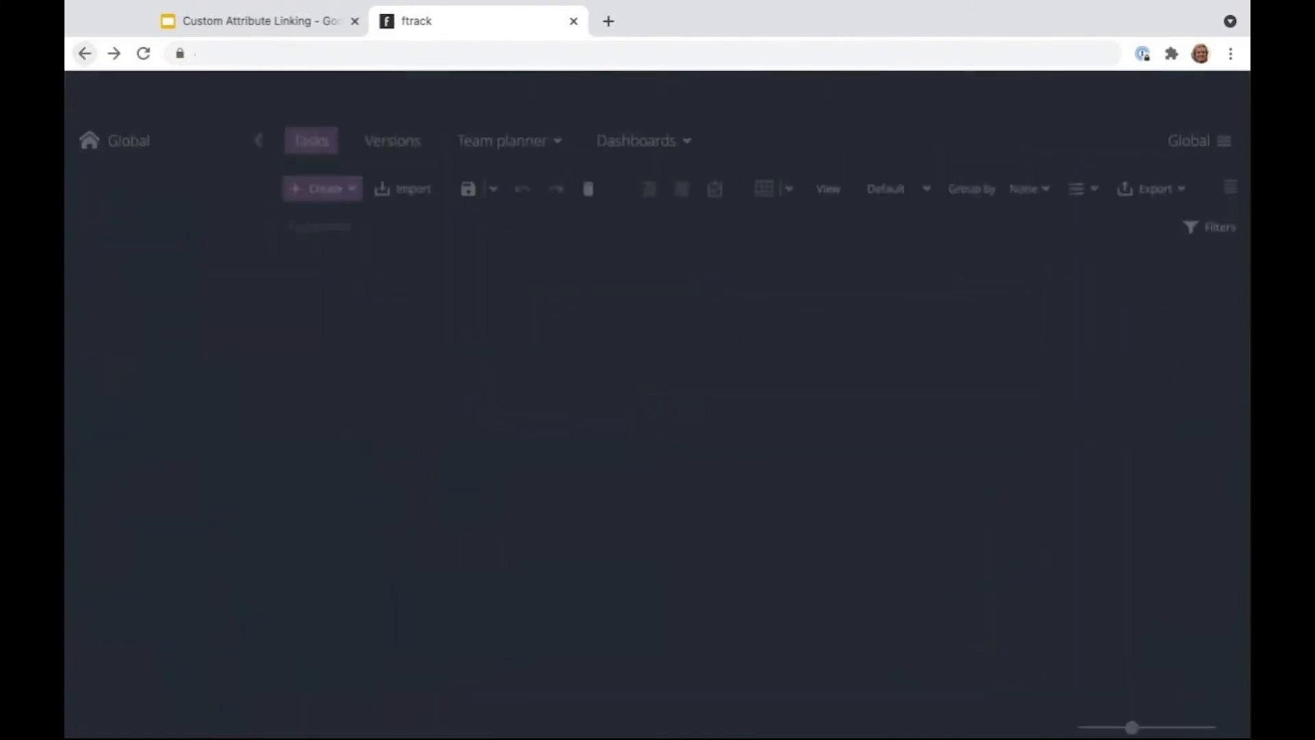
{"action": "right_click", "coordinate": [529, 339]}
{"action": "left_click", "coordinate": [727, 403]}
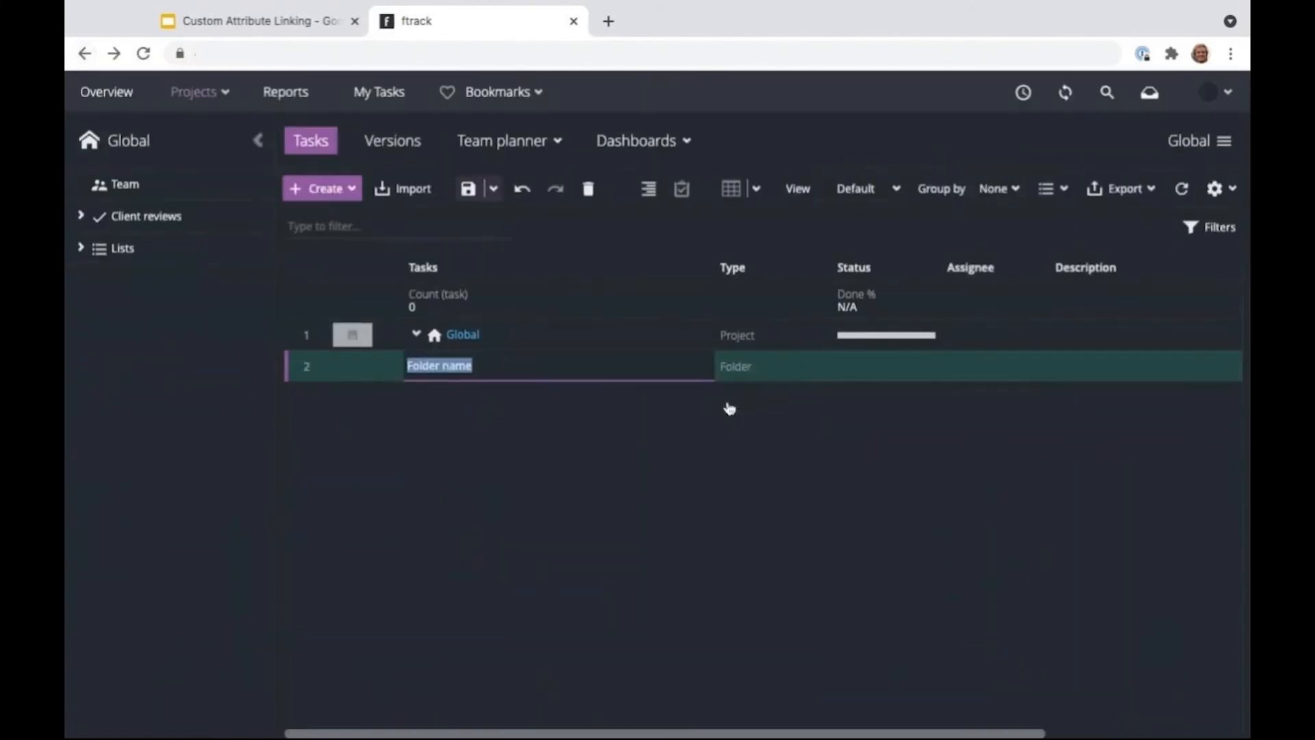
{"action": "type", "text": "Actyors"}
{"action": "key", "text": "BackSpace"}
{"action": "key", "text": "BackSpace"}
{"action": "key", "text": "BackSpace"}
{"action": "key", "text": "BackSpace"}
{"action": "type", "text": "ors"}
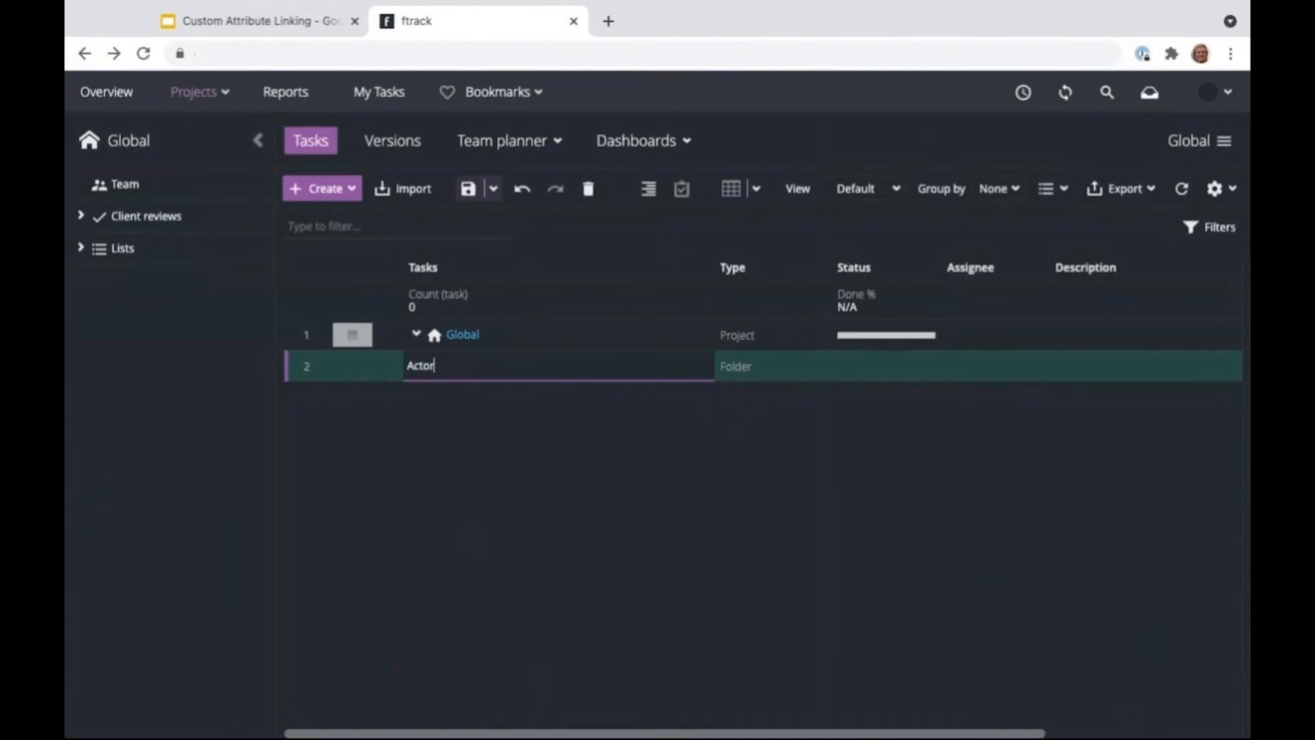
{"action": "key", "text": "Return"}
- Add two Actor objects named Actor 1 and Actor 2 inside the Actors folder
{"action": "right_click", "coordinate": [582, 365]}
{"action": "mouse_move", "coordinate": [620, 382]}
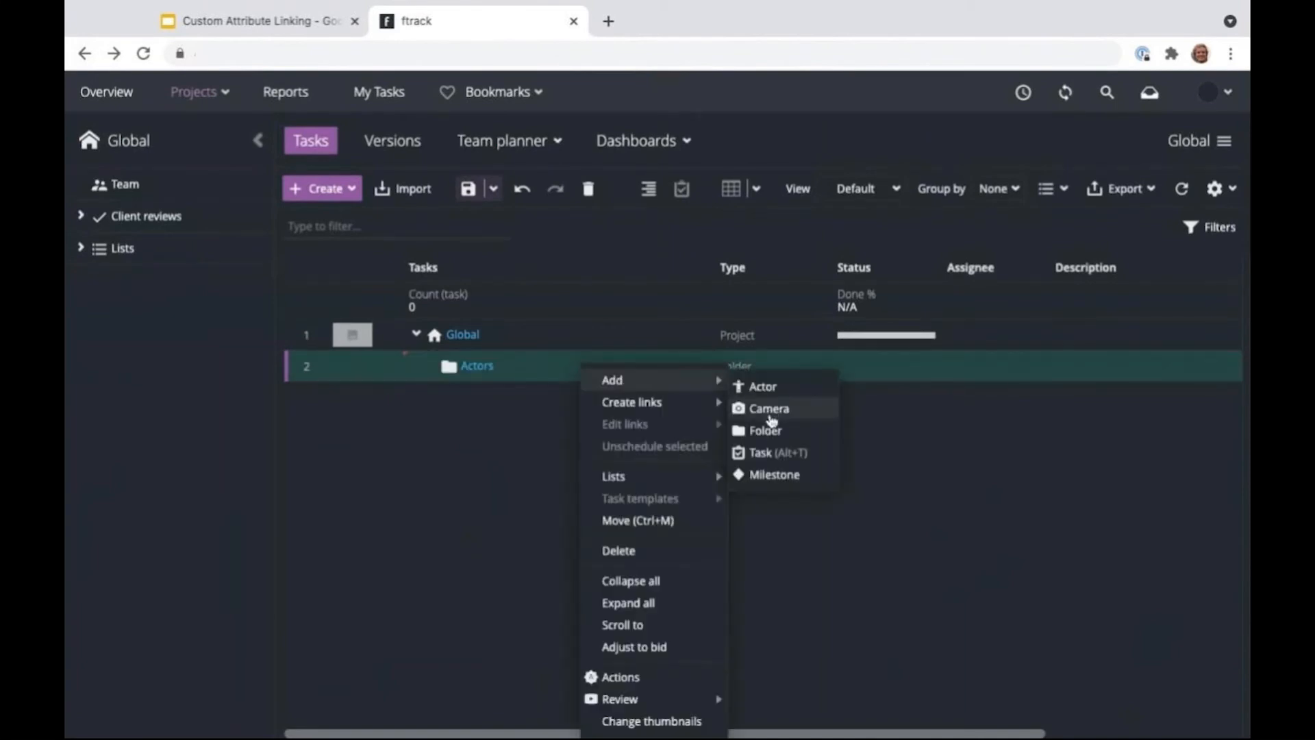
{"action": "left_click", "coordinate": [761, 382]}
{"action": "type", "text": "Actor"}
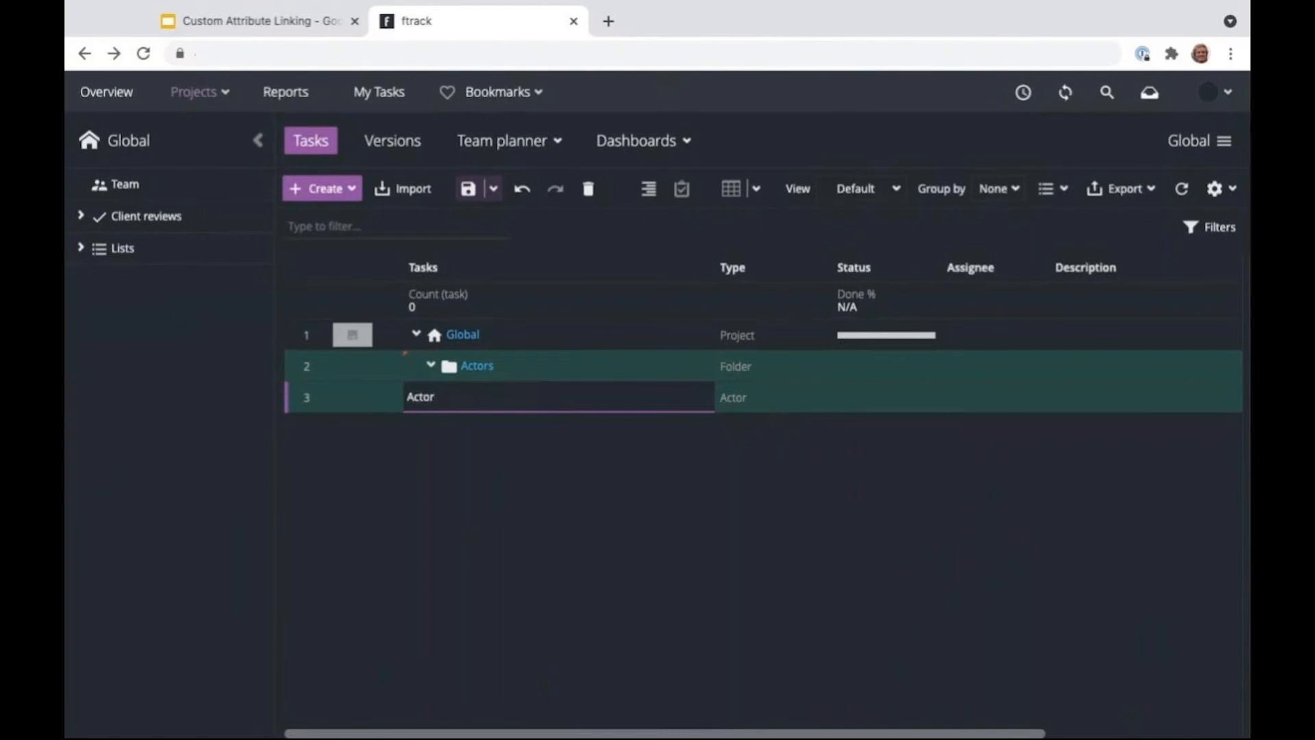
{"action": "key", "text": "Return"}
{"action": "right_click", "coordinate": [604, 369]}
{"action": "left_click", "coordinate": [759, 383]}
{"action": "type", "text": "Actor 2"}
{"action": "key", "text": "Return"}
- Add a folder named Cameras directly under the Global project
{"action": "right_click", "coordinate": [549, 341]}
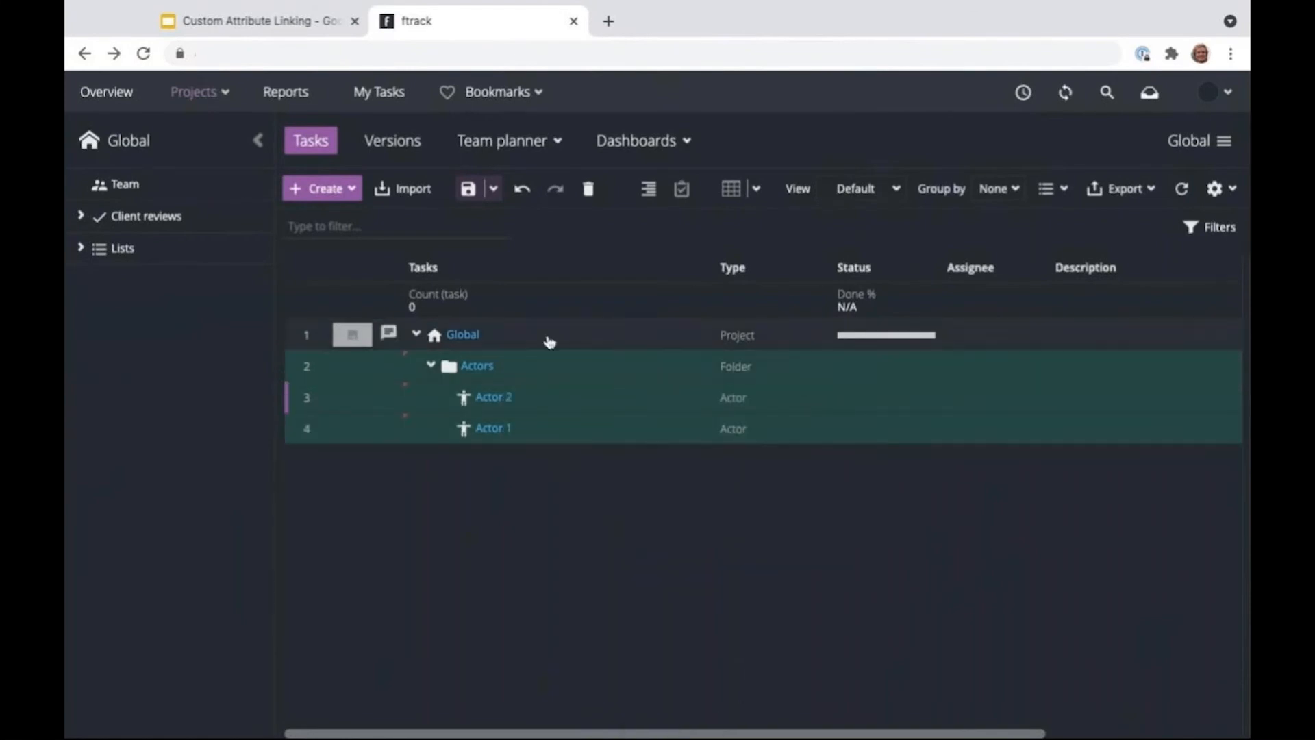
{"action": "mouse_move", "coordinate": [602, 352]}
{"action": "left_click", "coordinate": [731, 403]}
{"action": "type", "text": "Cameras"}
{"action": "key", "text": "Return"}
- Add two Camera objects named Camera 1 and Camera 2 inside the Cameras folder
{"action": "right_click", "coordinate": [587, 367]}
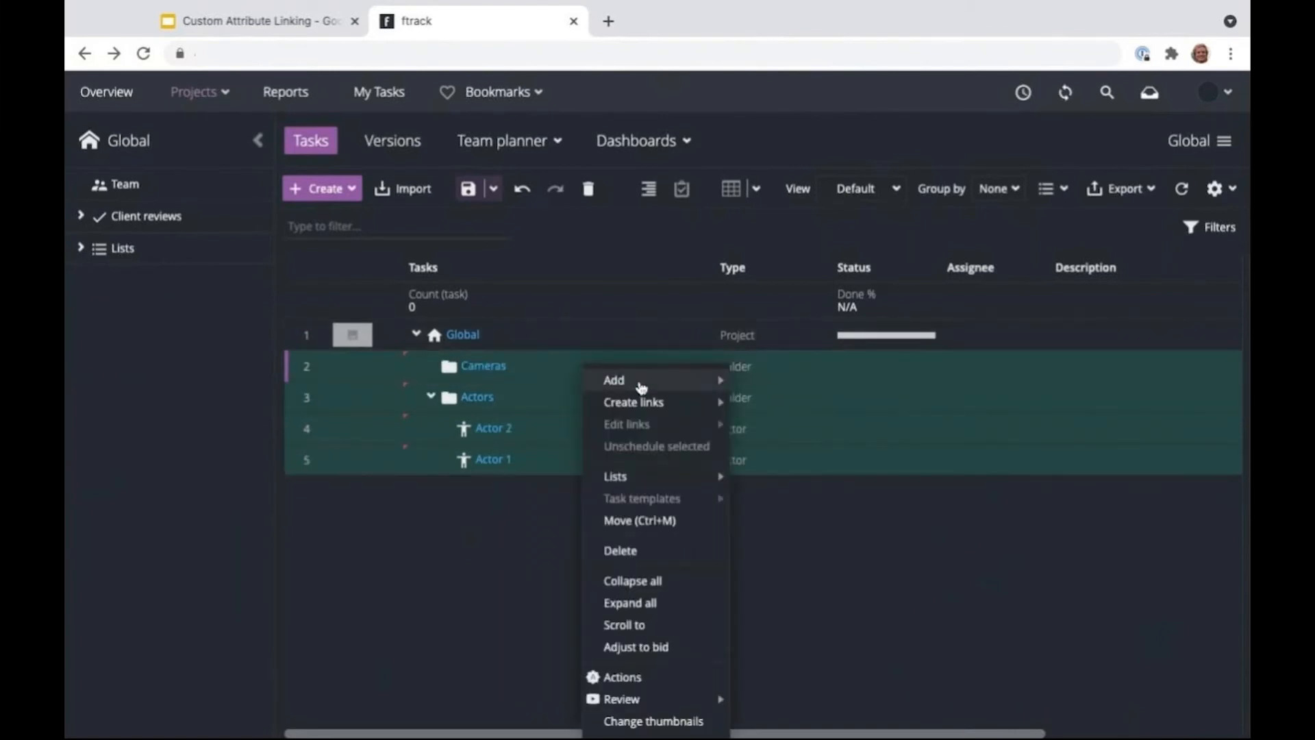
{"action": "mouse_move", "coordinate": [640, 380]}
{"action": "left_click", "coordinate": [770, 409]}
{"action": "type", "text": "Camera 1"}
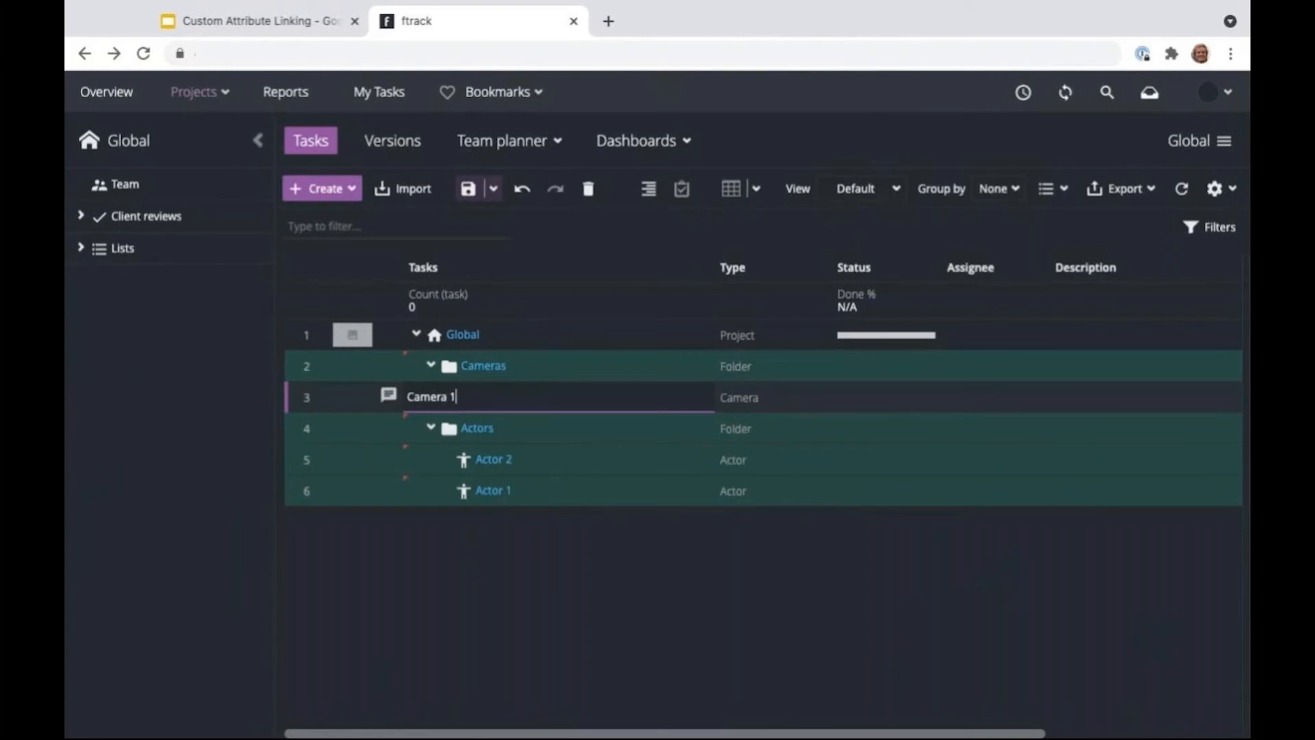
{"action": "key", "text": "Return"}
{"action": "right_click", "coordinate": [589, 368]}
{"action": "mouse_move", "coordinate": [616, 379]}
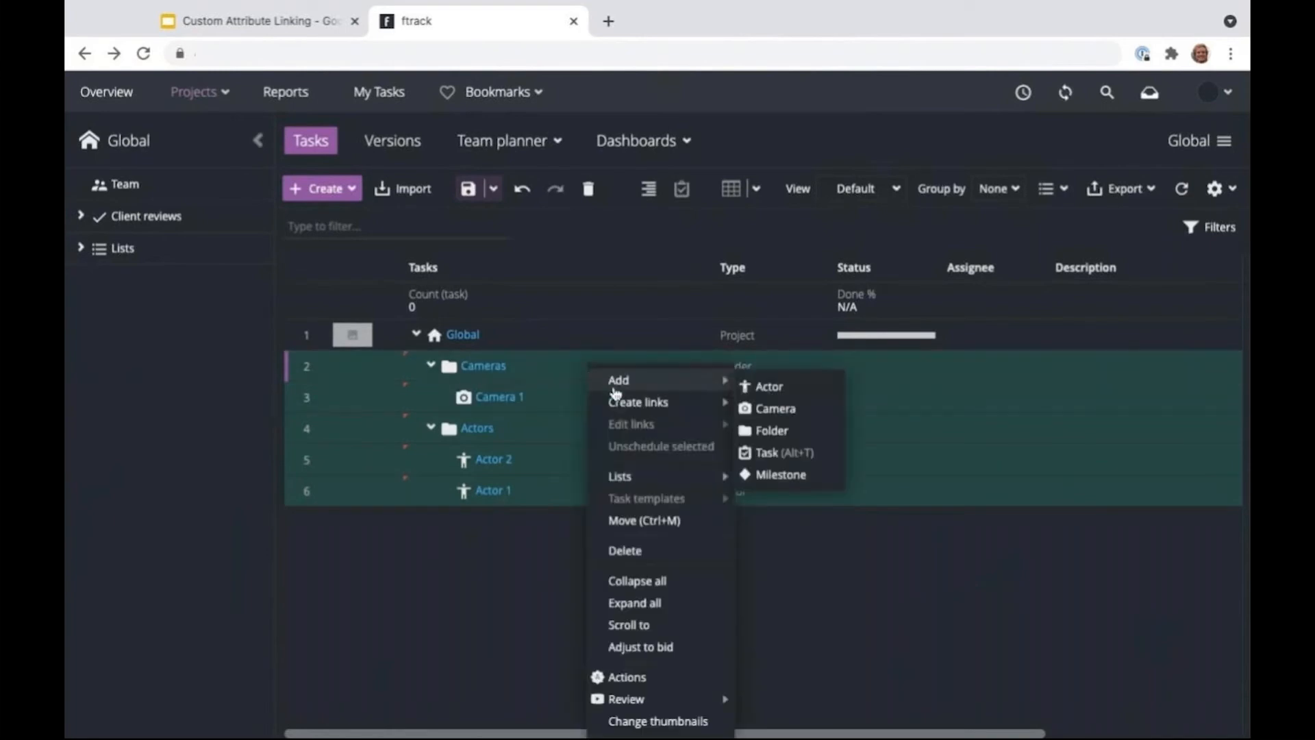
{"action": "left_click", "coordinate": [768, 409]}
{"action": "type", "text": "Camear 2"}
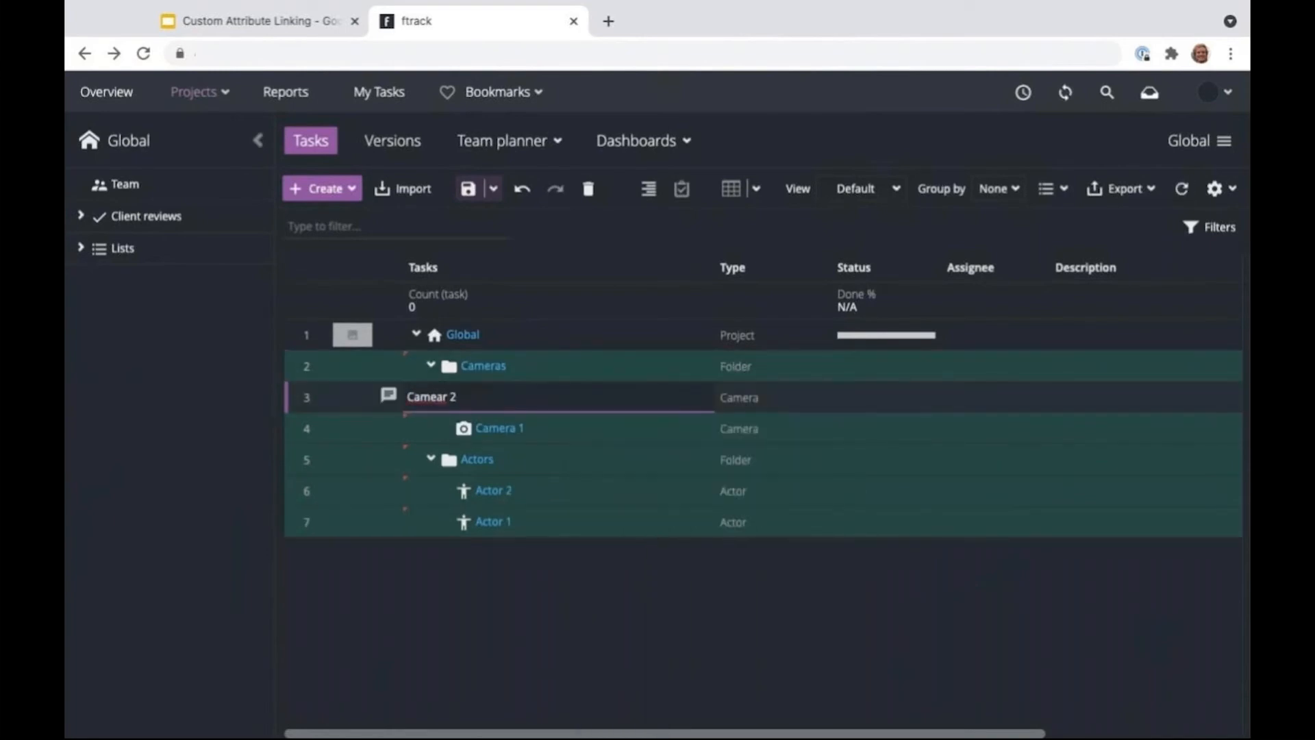
{"action": "key", "text": "Return"}
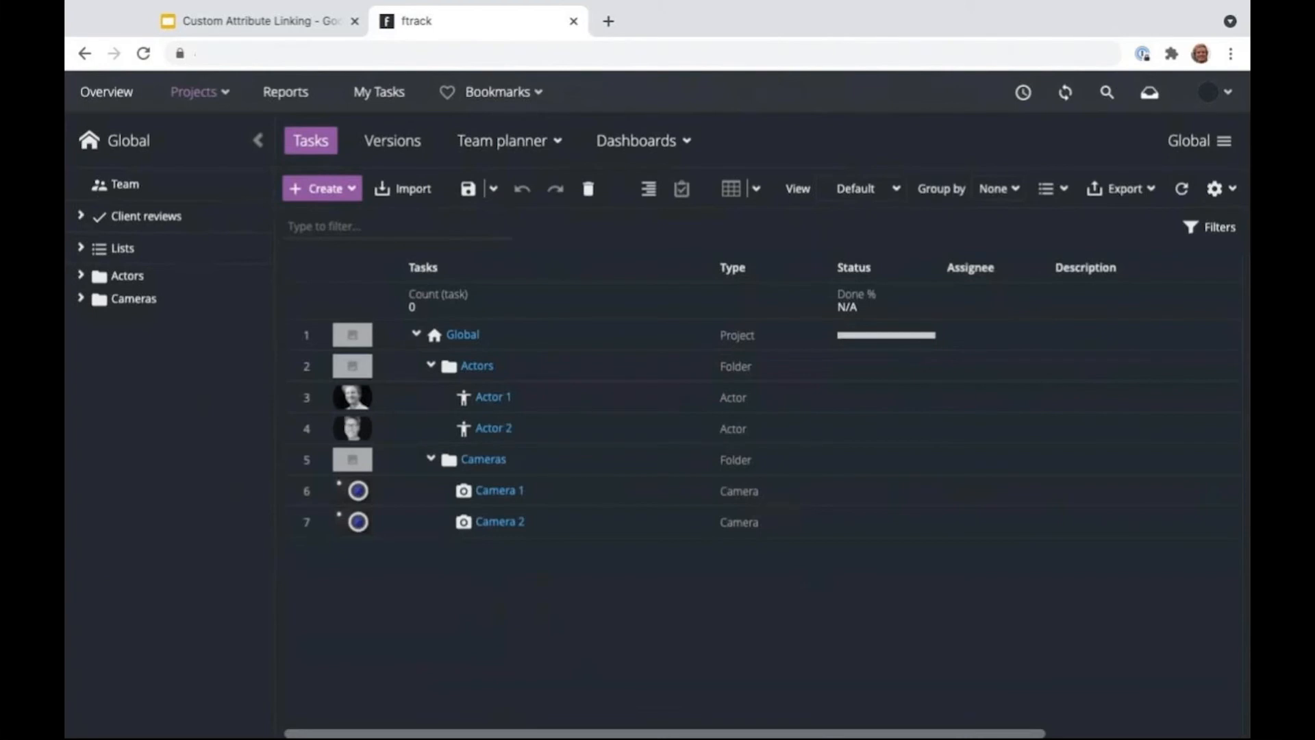
- Open the Napo project and switch its task hierarchy to a flat list of shots and asset builds
{"action": "left_click", "coordinate": [195, 99]}
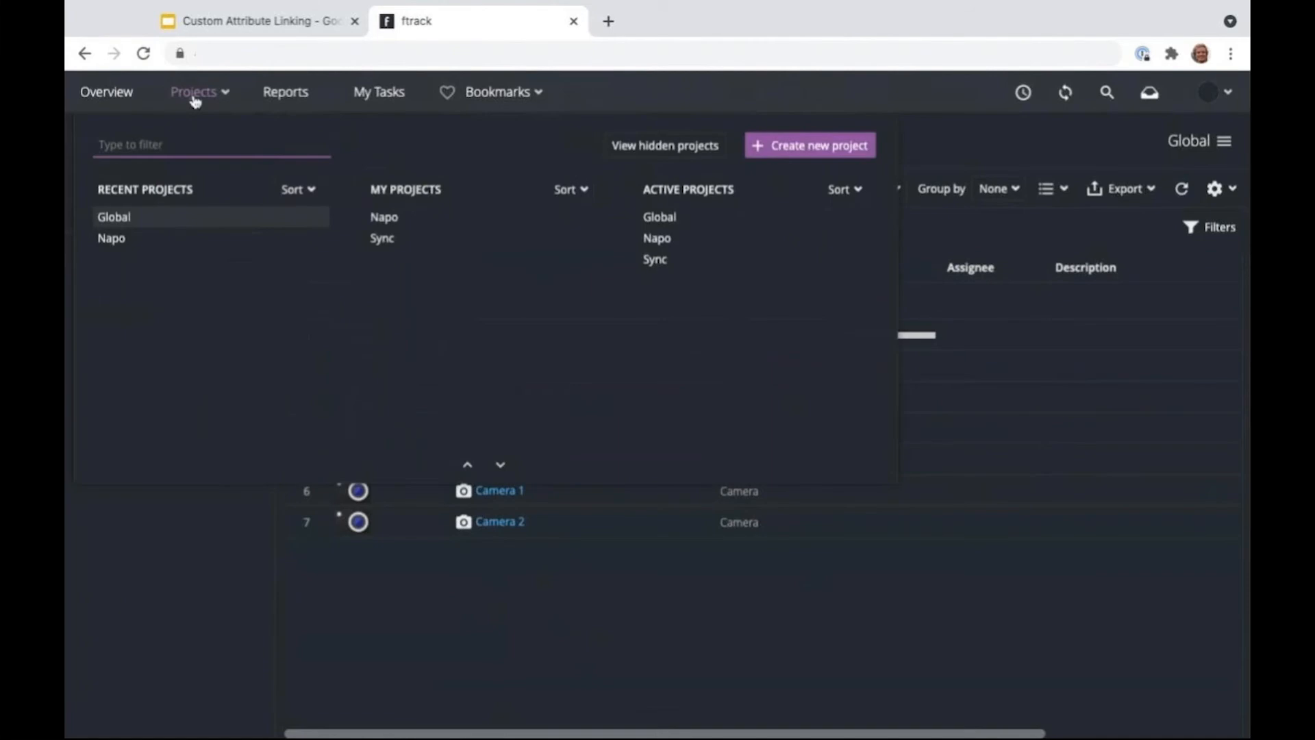
{"action": "left_click", "coordinate": [121, 241]}
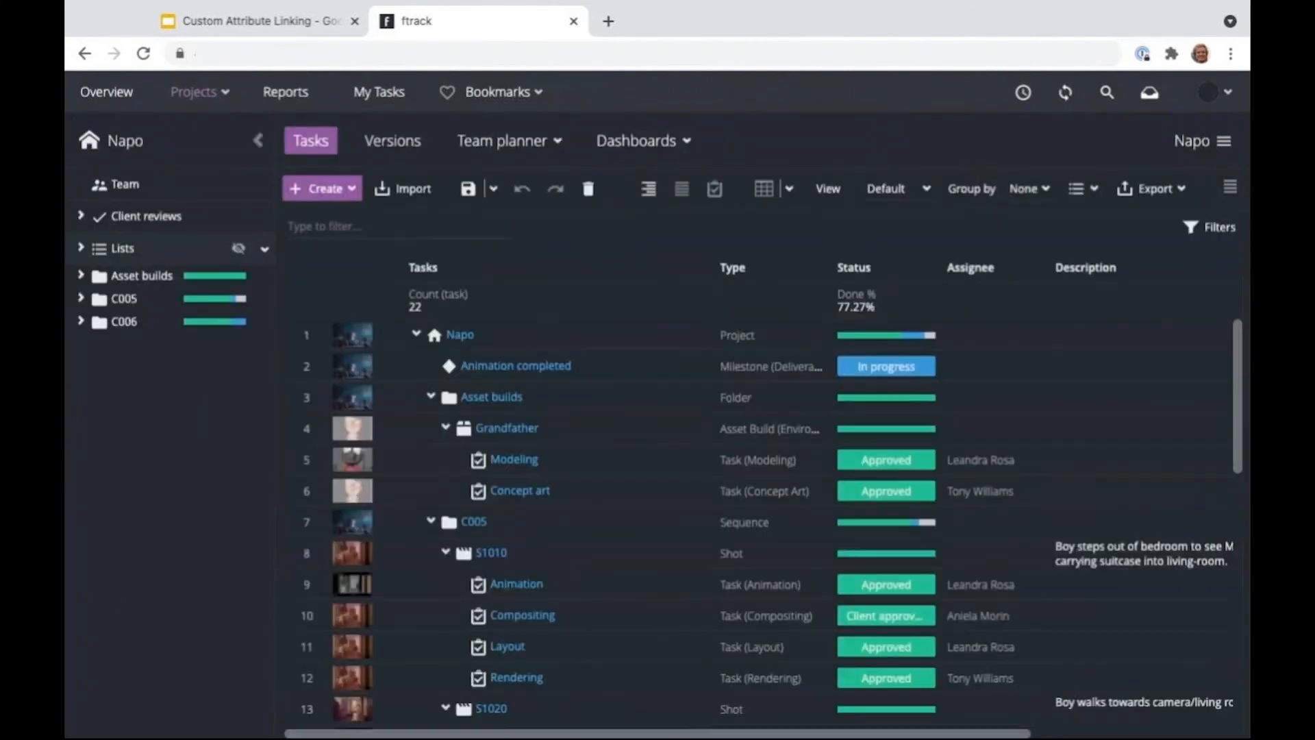
{"action": "left_click", "coordinate": [682, 195]}
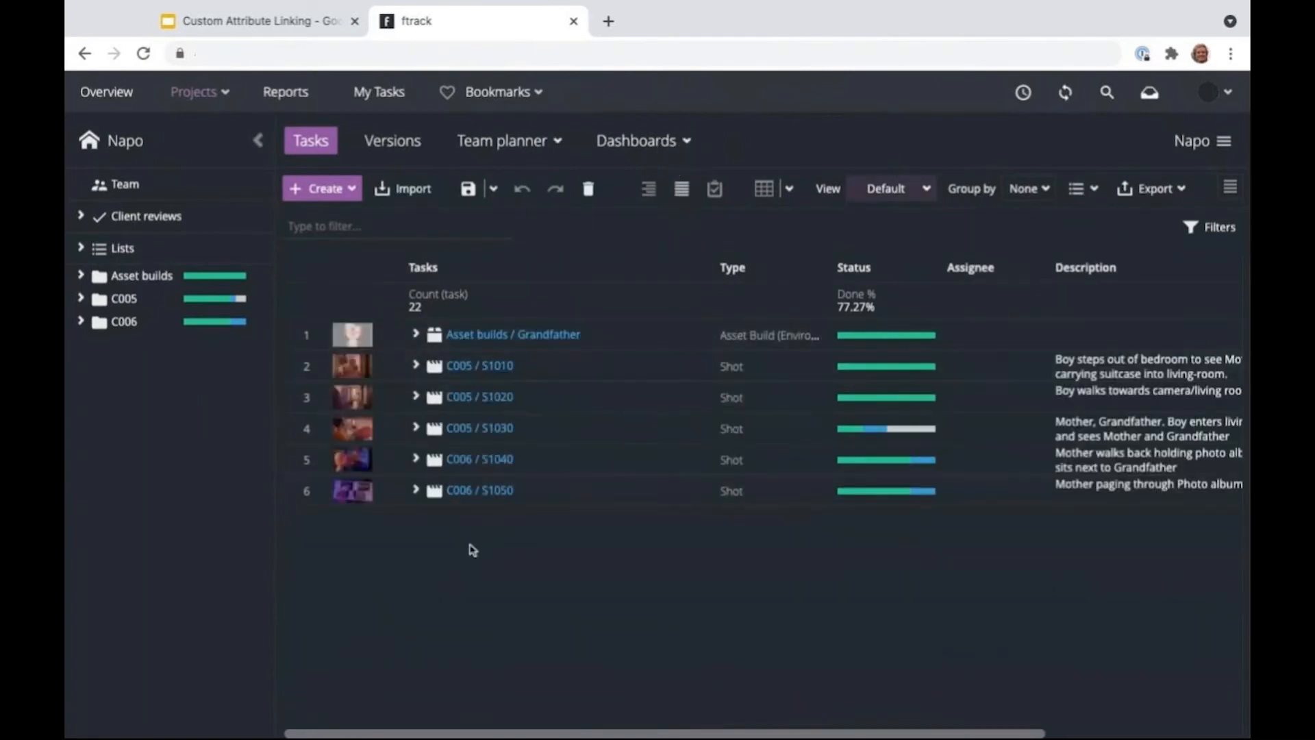
- In the info of shot S1010, remove the Napo project filter from the Camera picker and link Camera 1
{"action": "left_click", "coordinate": [473, 370]}
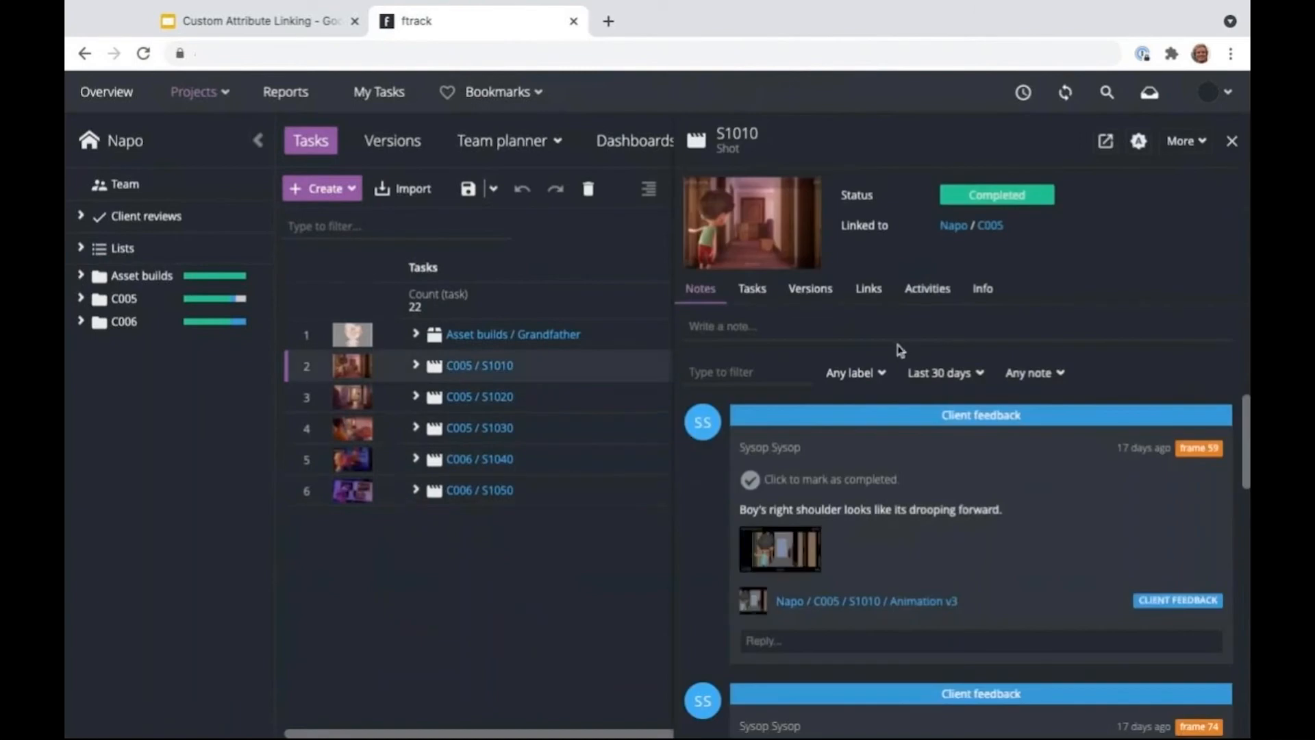
{"action": "left_click", "coordinate": [983, 292]}
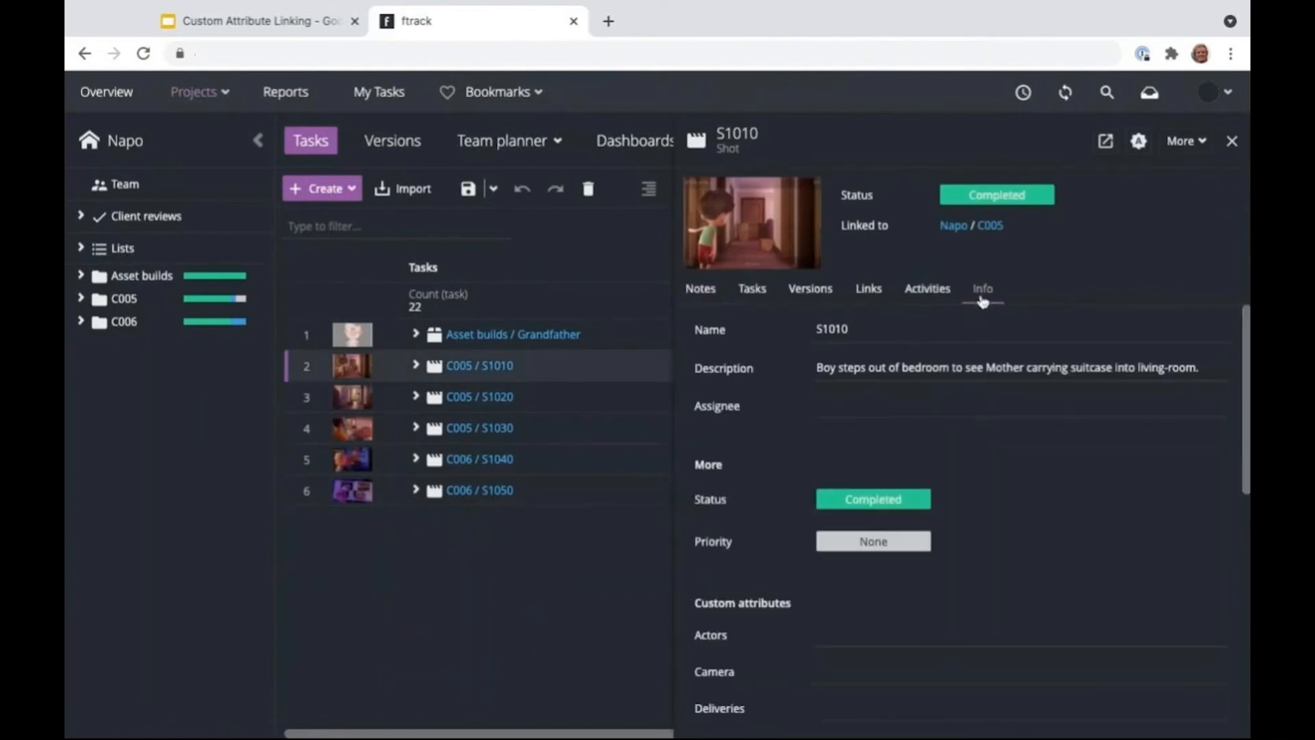
{"action": "scroll", "coordinate": [984, 523], "scroll_direction": "down", "scroll_amount": 3}
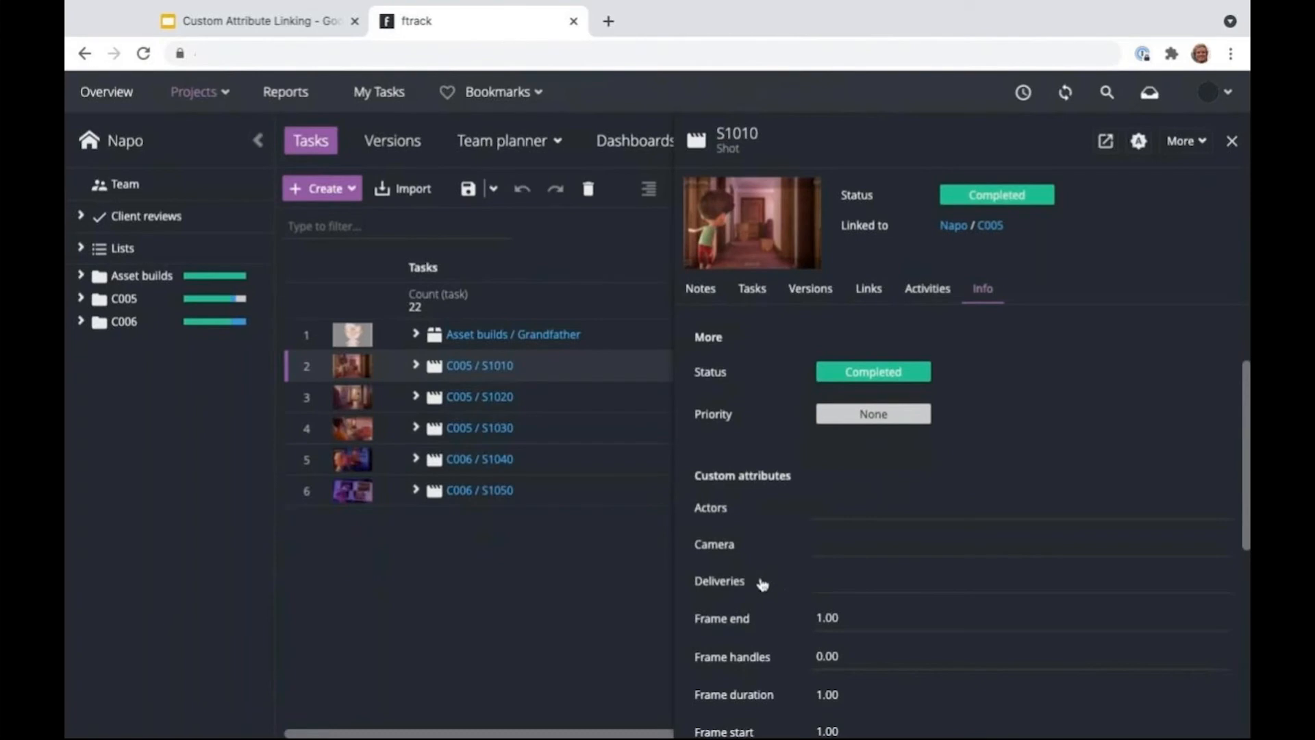
{"action": "left_click", "coordinate": [864, 552]}
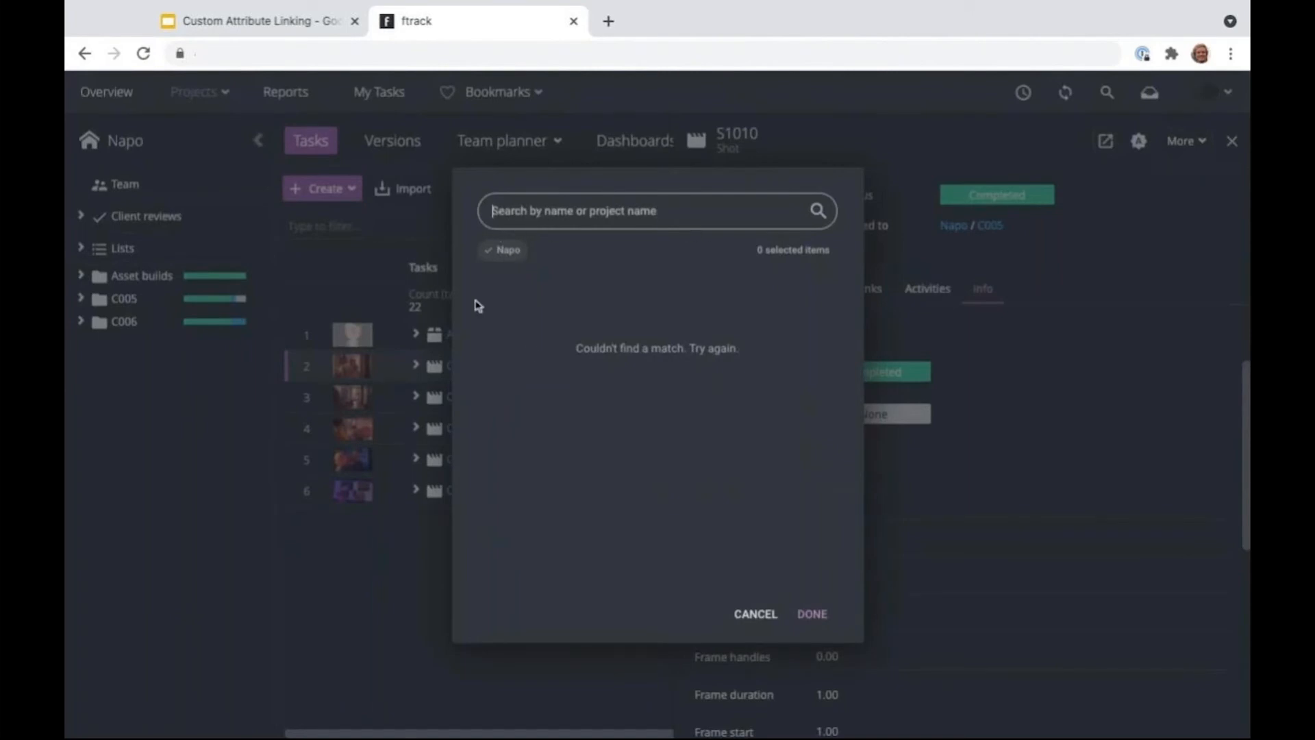
{"action": "left_click", "coordinate": [504, 249]}
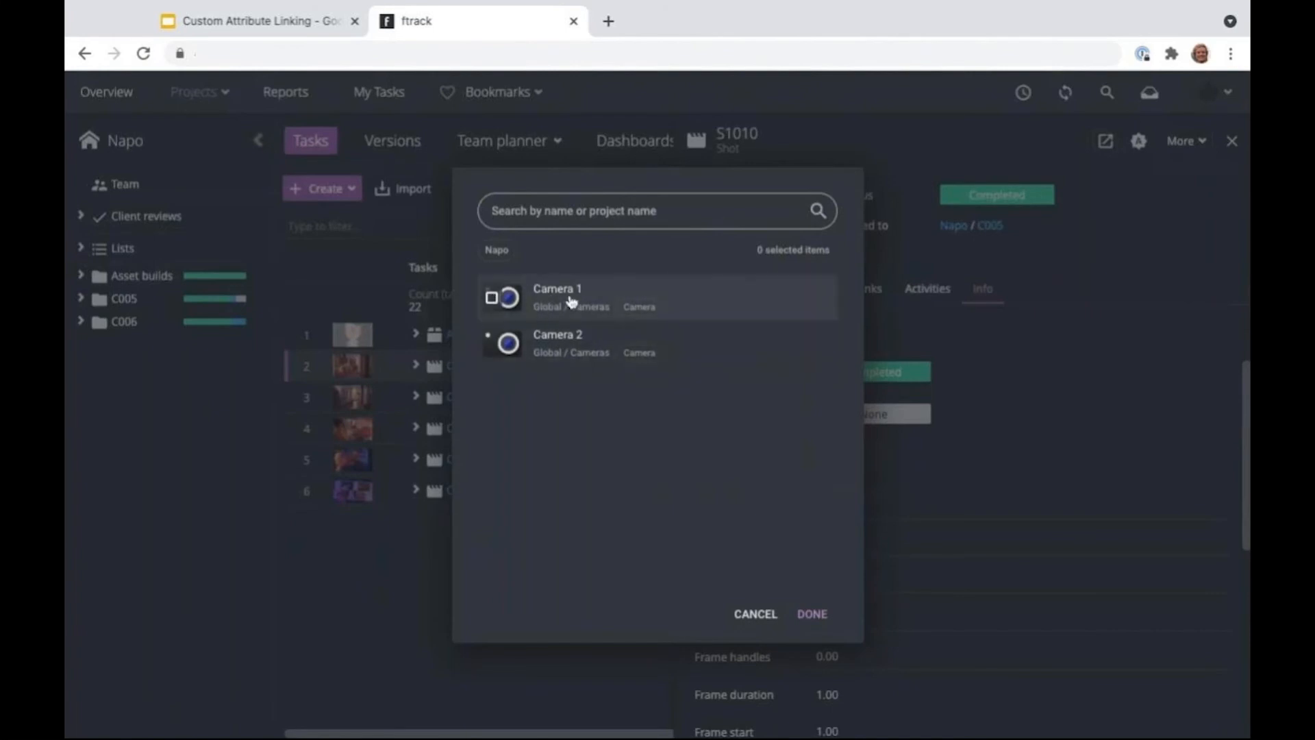
{"action": "left_click", "coordinate": [492, 297]}
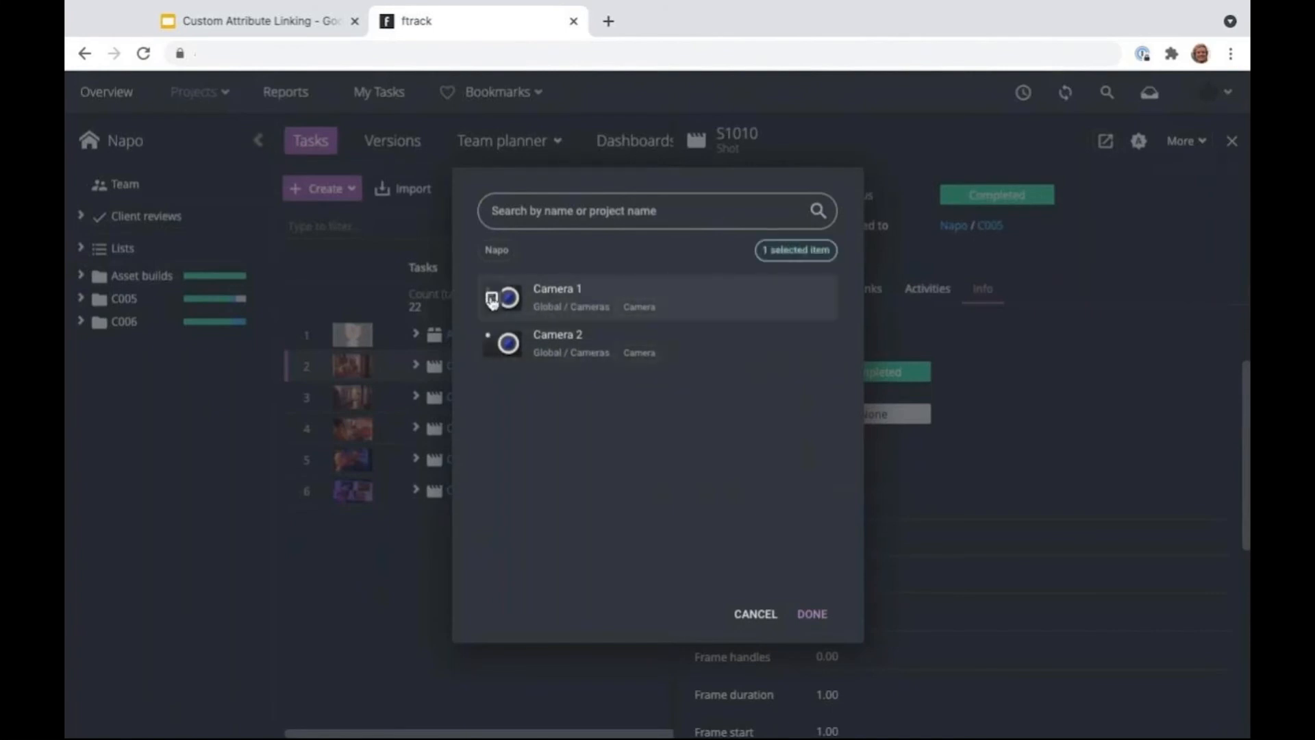
{"action": "left_click", "coordinate": [812, 615]}
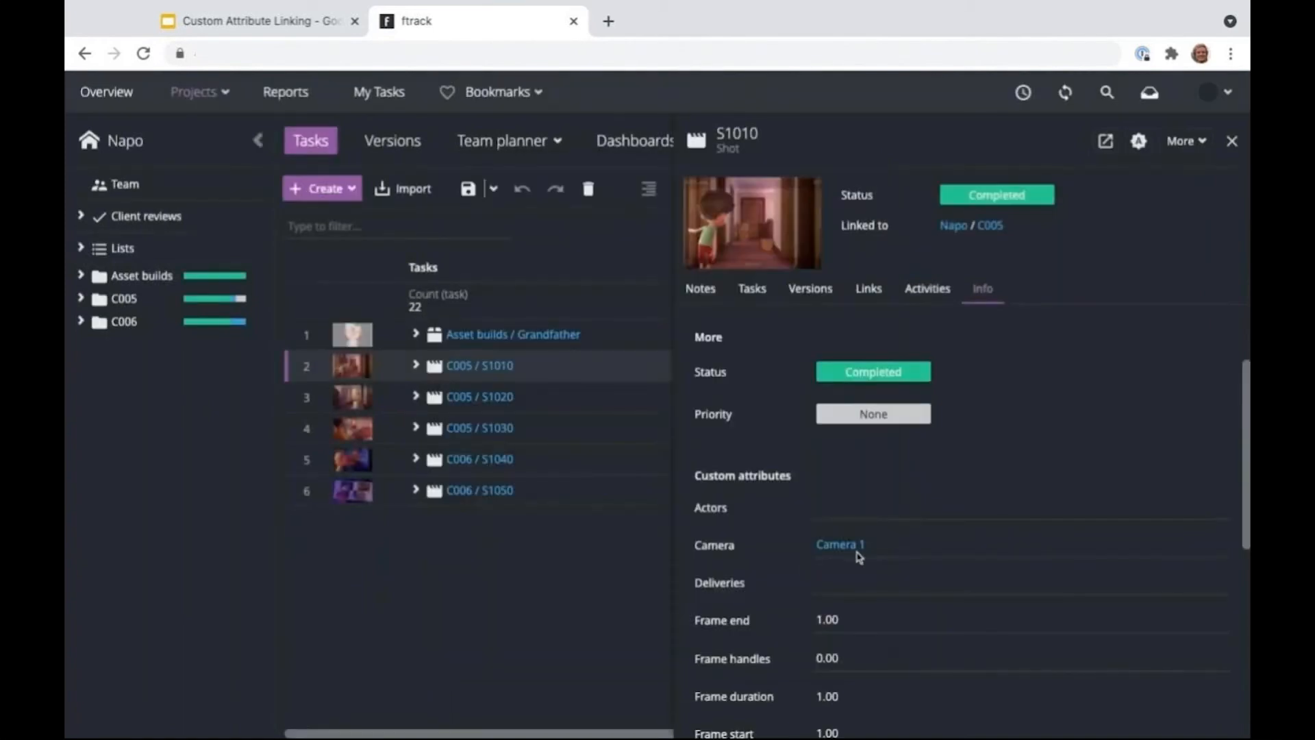
- Link Actor 1 and Actor 2 to S1010's Actors attribute with the Napo filter off, and close the shot details
{"action": "left_click", "coordinate": [853, 515]}
{"action": "left_click", "coordinate": [496, 254]}
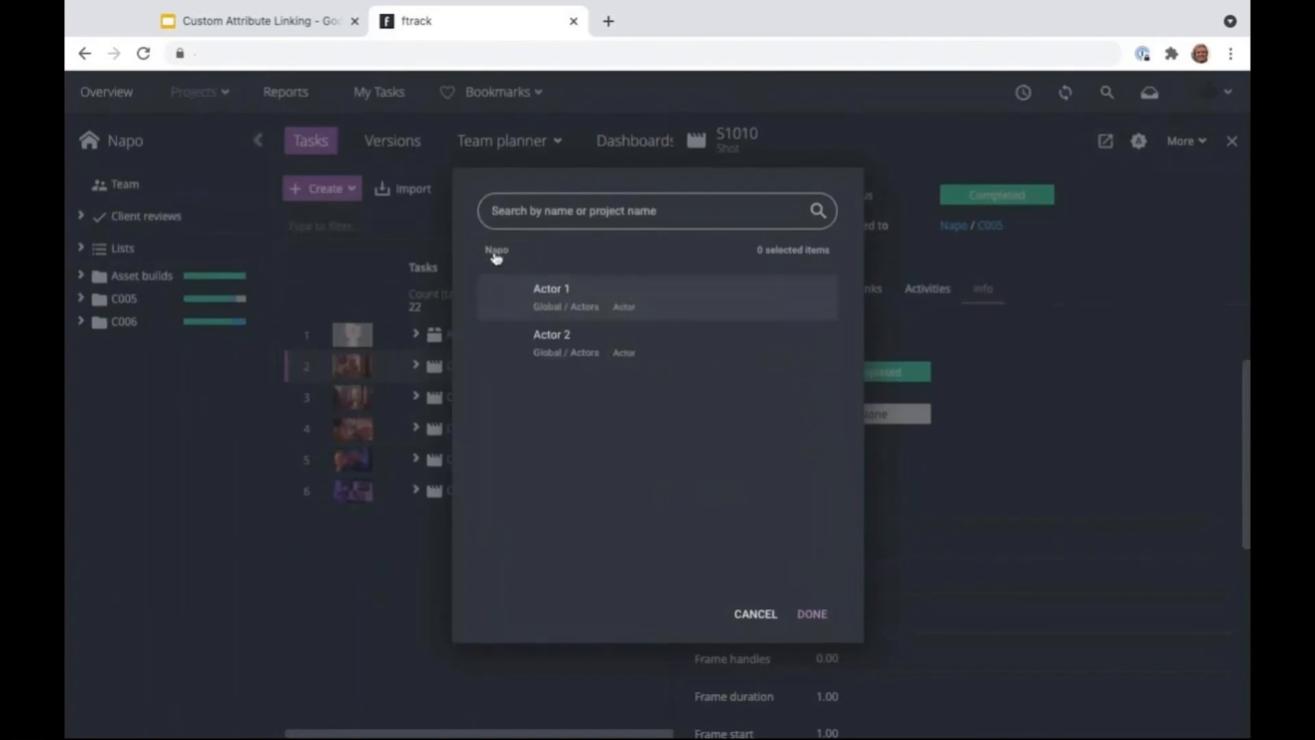
{"action": "left_click", "coordinate": [491, 343]}
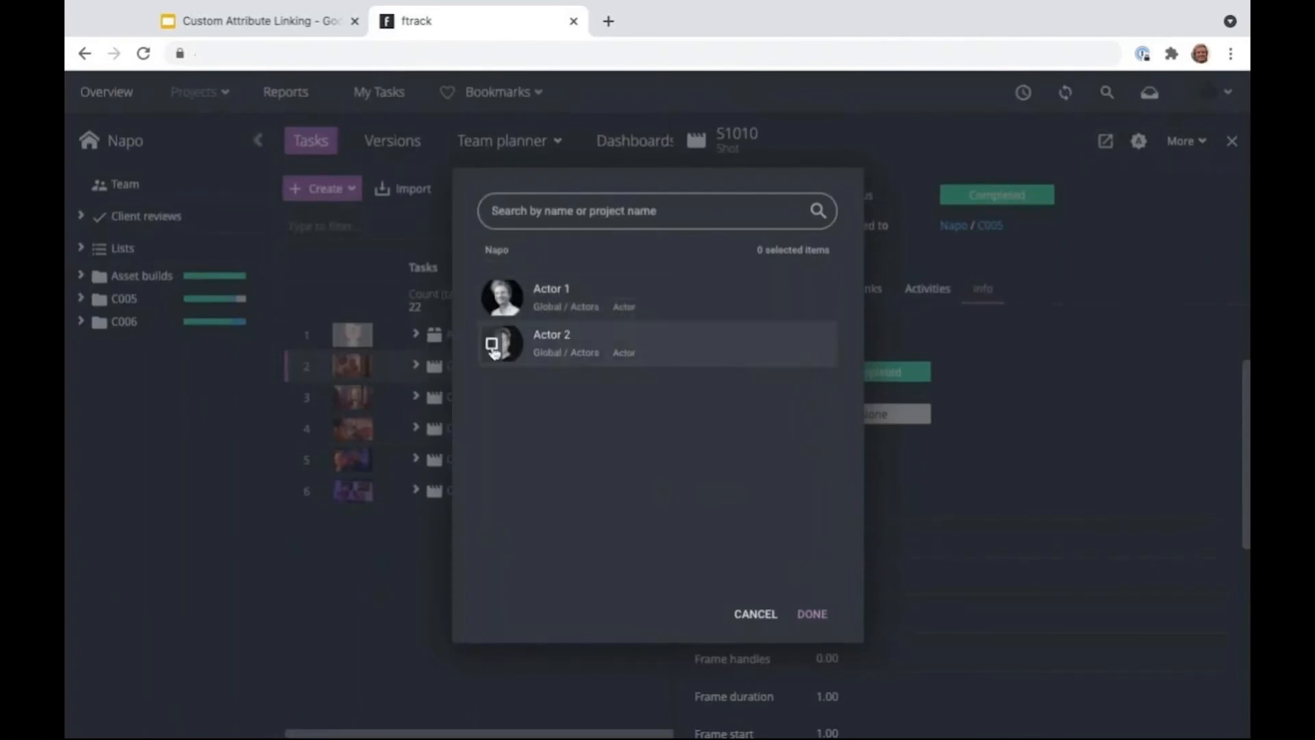
{"action": "left_click", "coordinate": [491, 297]}
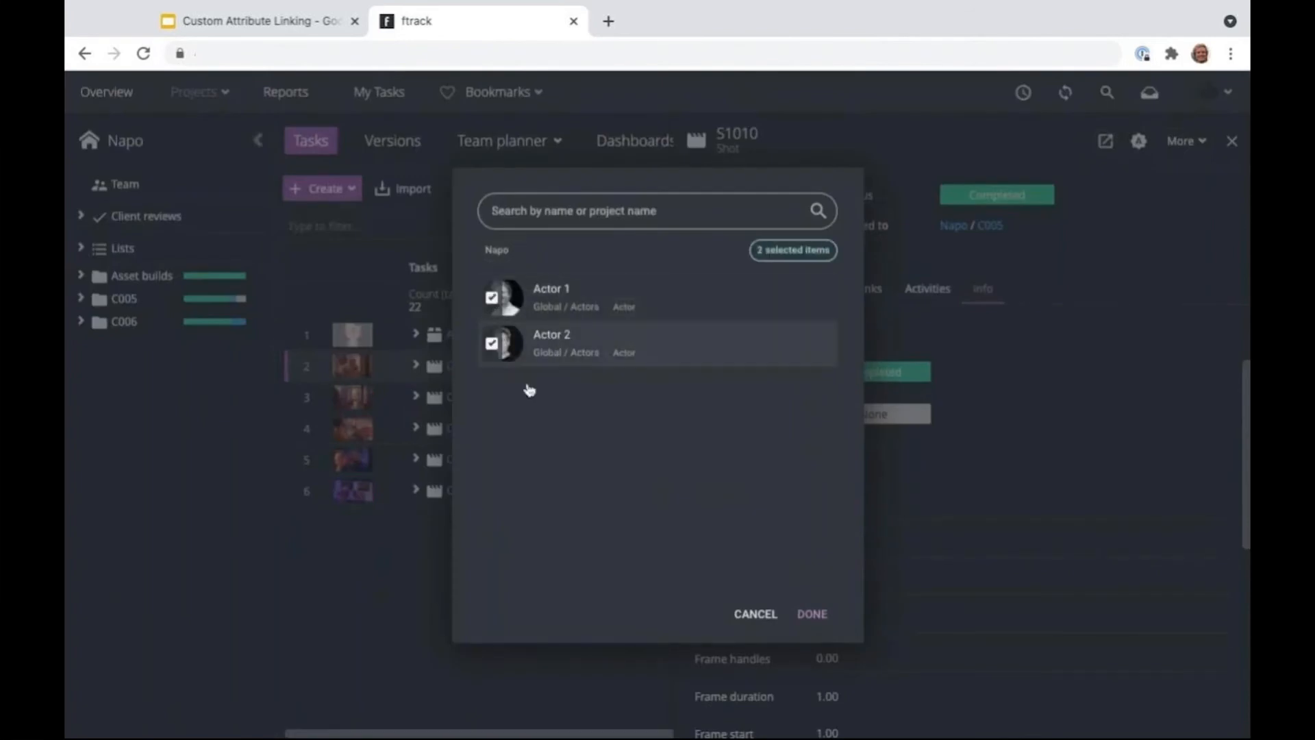
{"action": "left_click", "coordinate": [817, 613]}
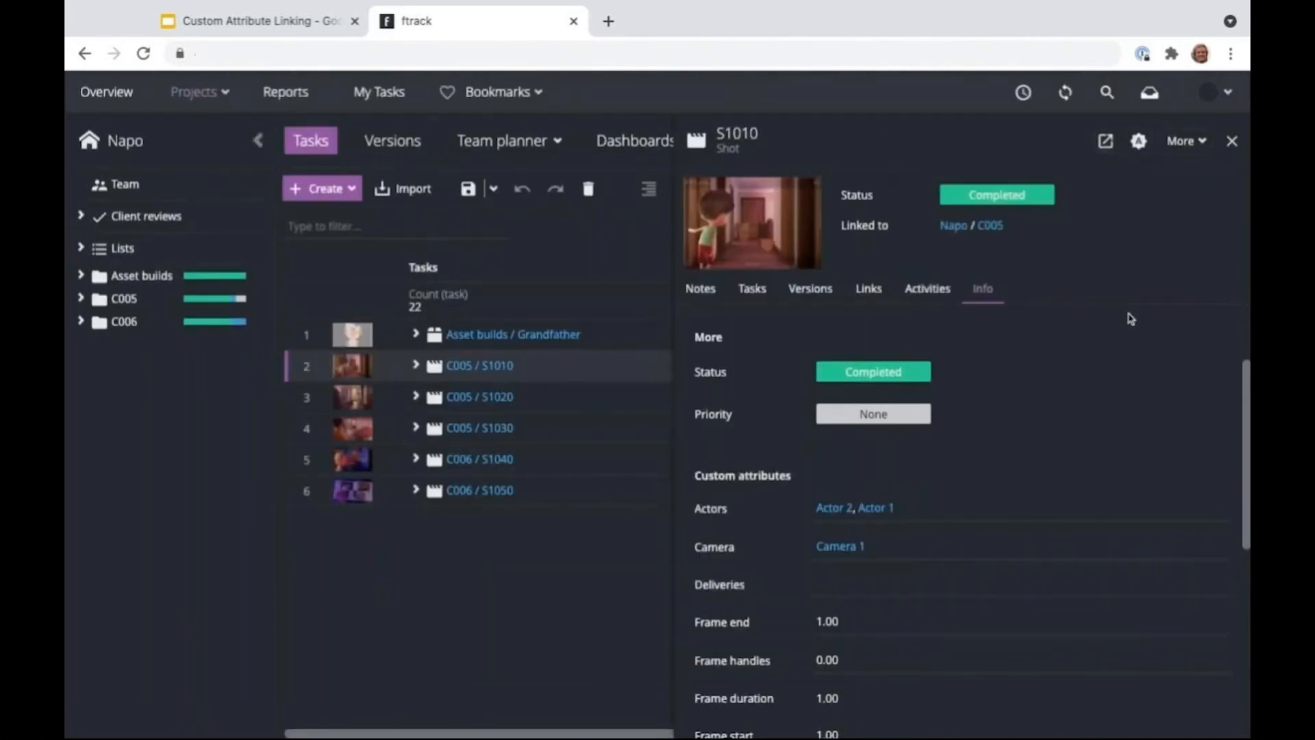
{"action": "left_click", "coordinate": [1232, 143]}
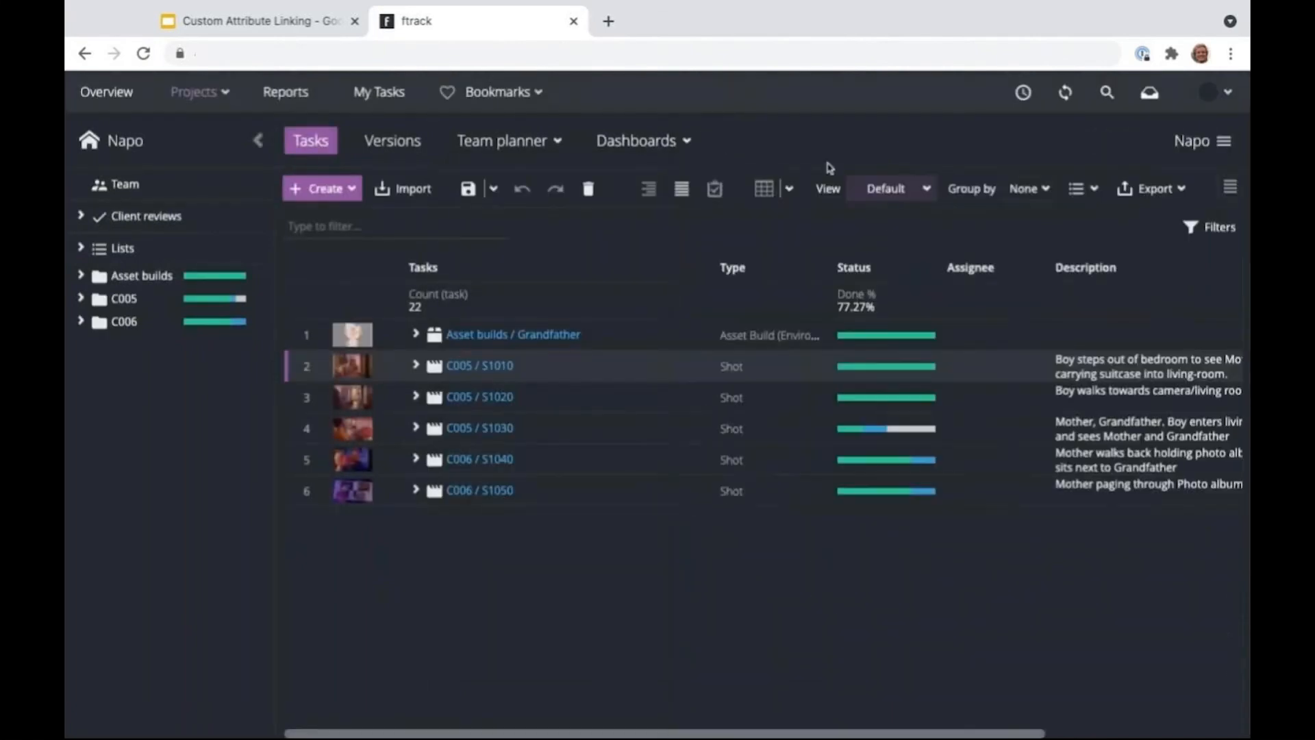
- Go back to the Global project and check Camera 2's info for its Shot (from Camera) attribute
{"action": "left_click", "coordinate": [202, 96]}
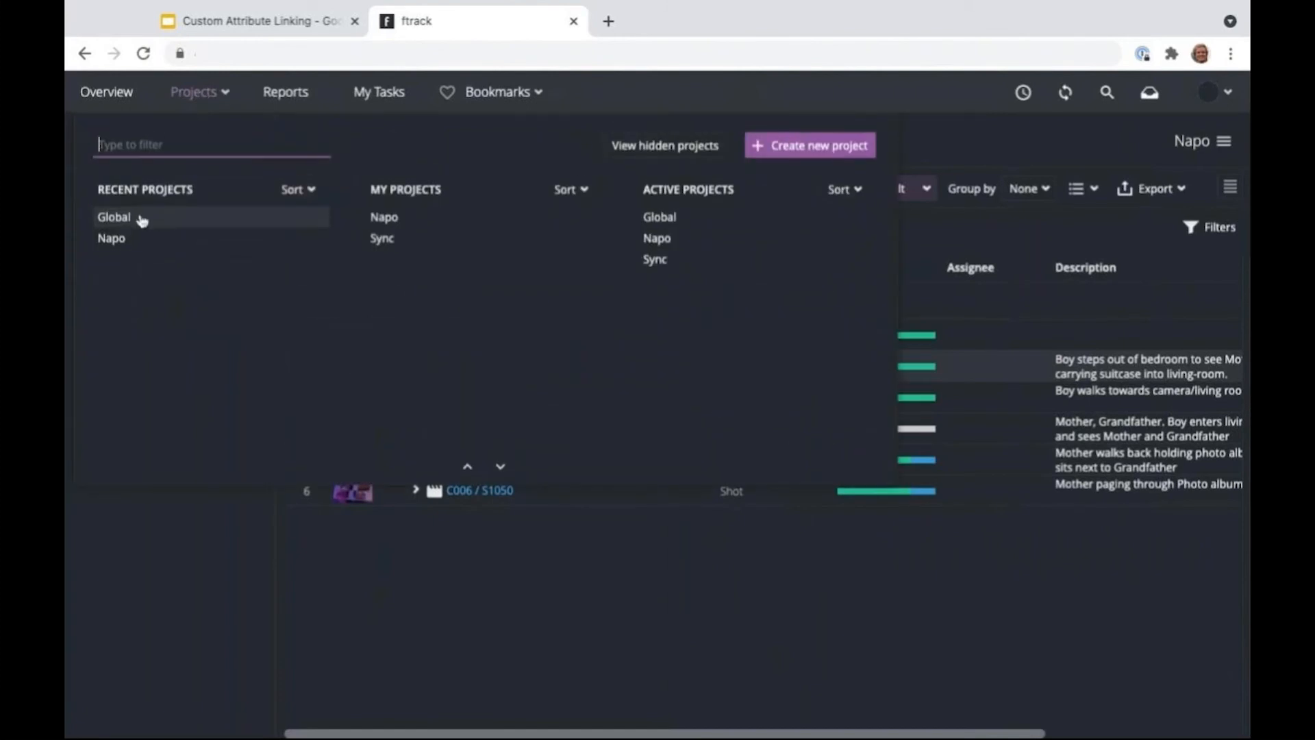
{"action": "left_click", "coordinate": [114, 217]}
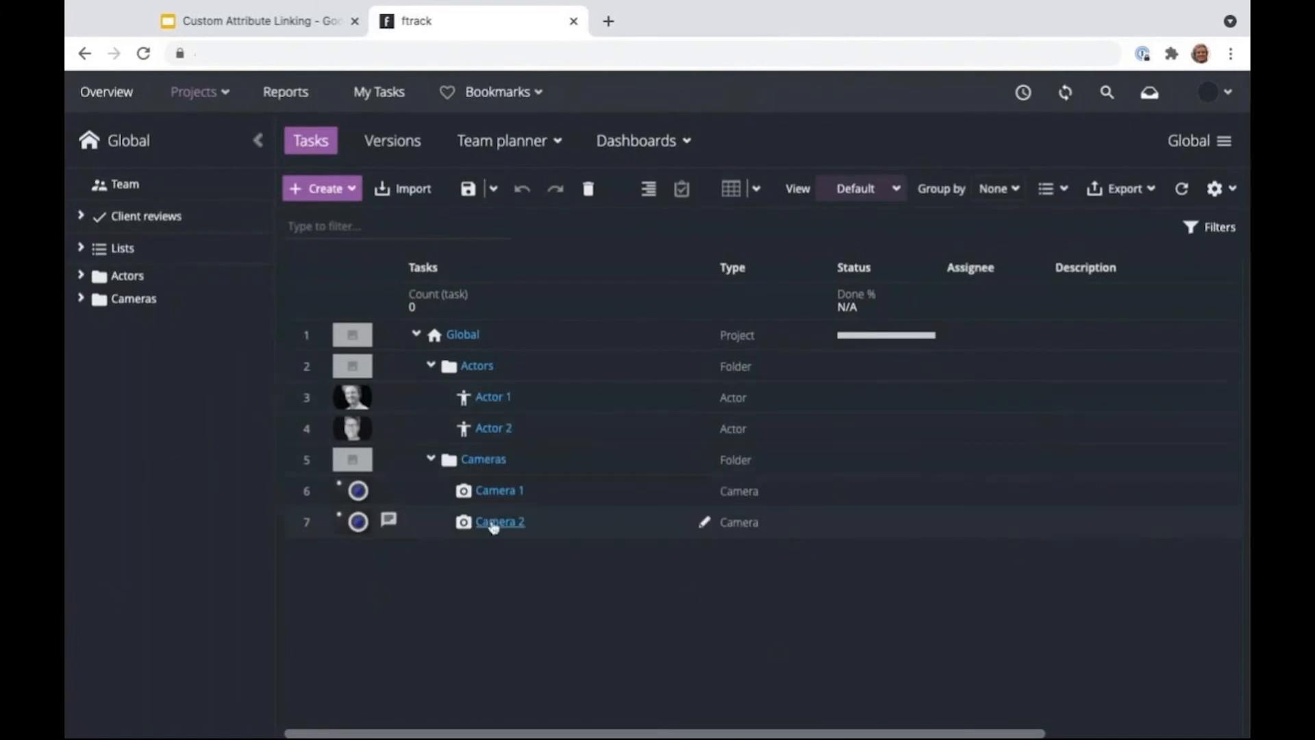
{"action": "left_click", "coordinate": [493, 524]}
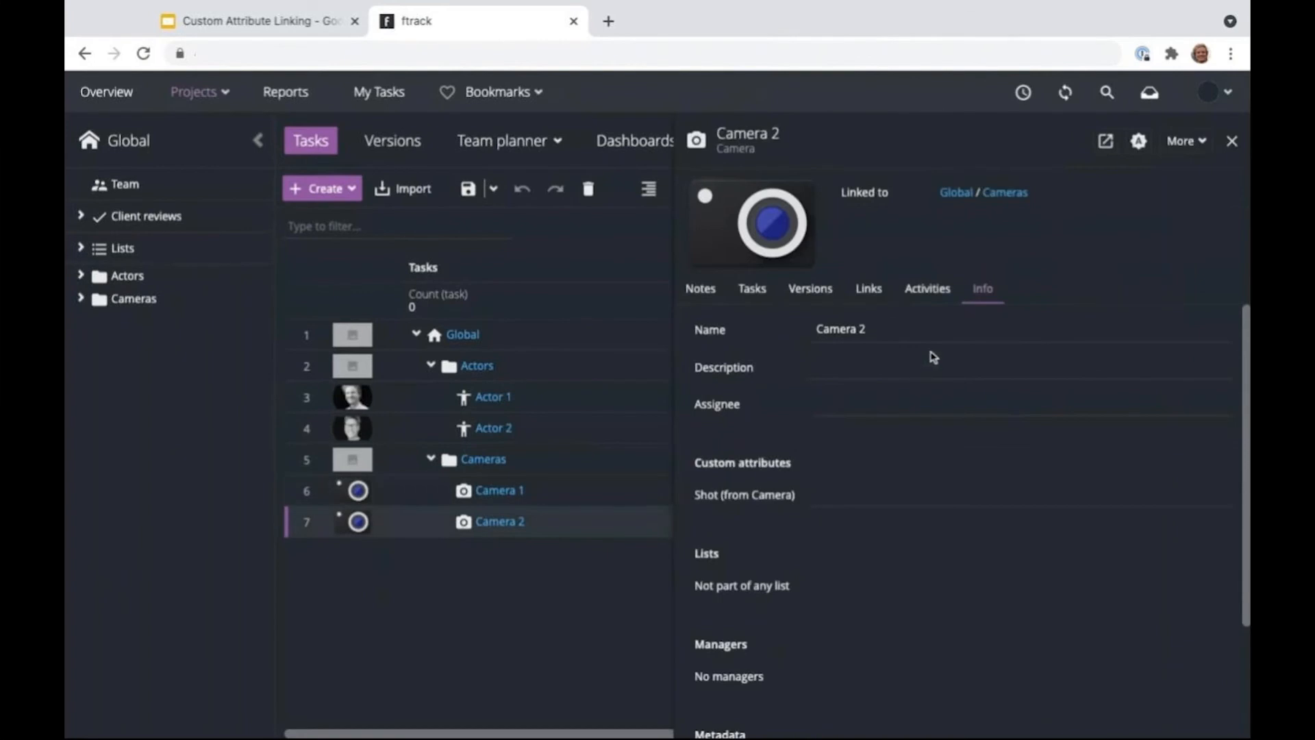
{"action": "scroll", "coordinate": [918, 479], "scroll_direction": "down", "scroll_amount": 3}
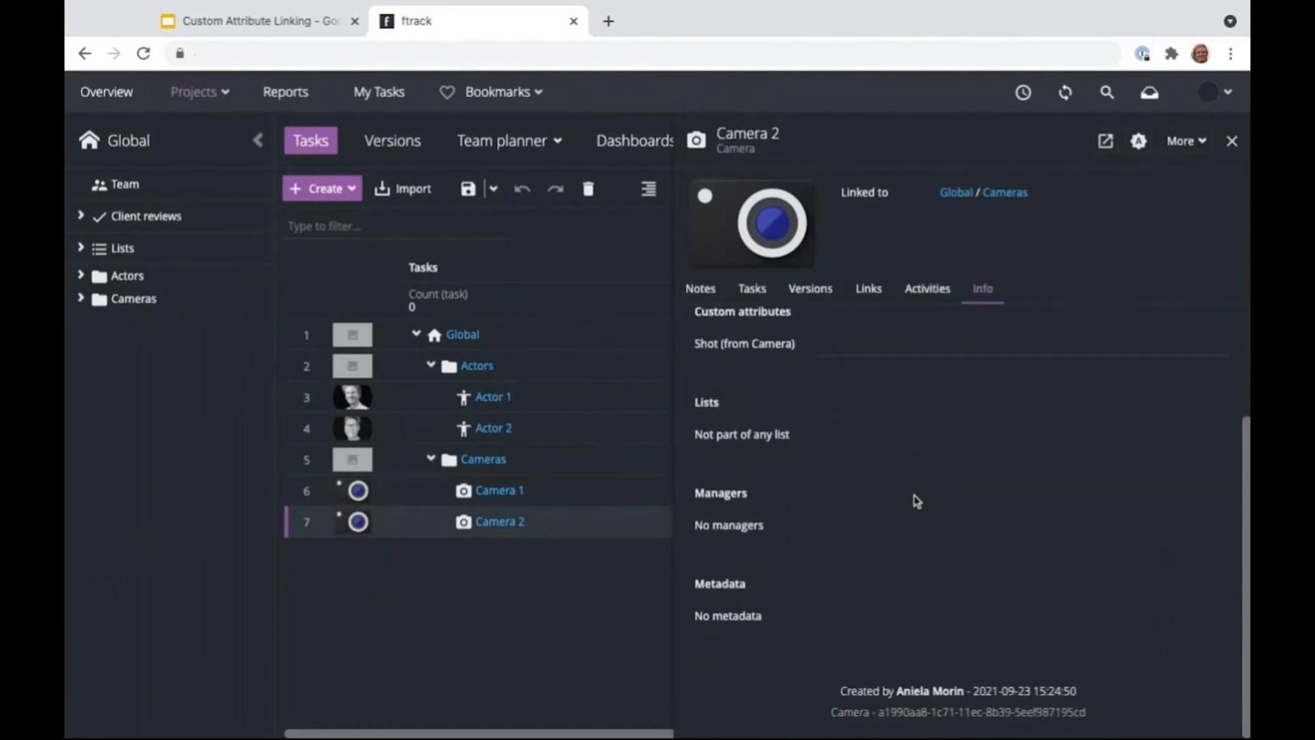
{"action": "scroll", "coordinate": [793, 522], "scroll_direction": "up", "scroll_amount": 1}
{"action": "scroll", "coordinate": [866, 503], "scroll_direction": "up", "scroll_amount": 2}
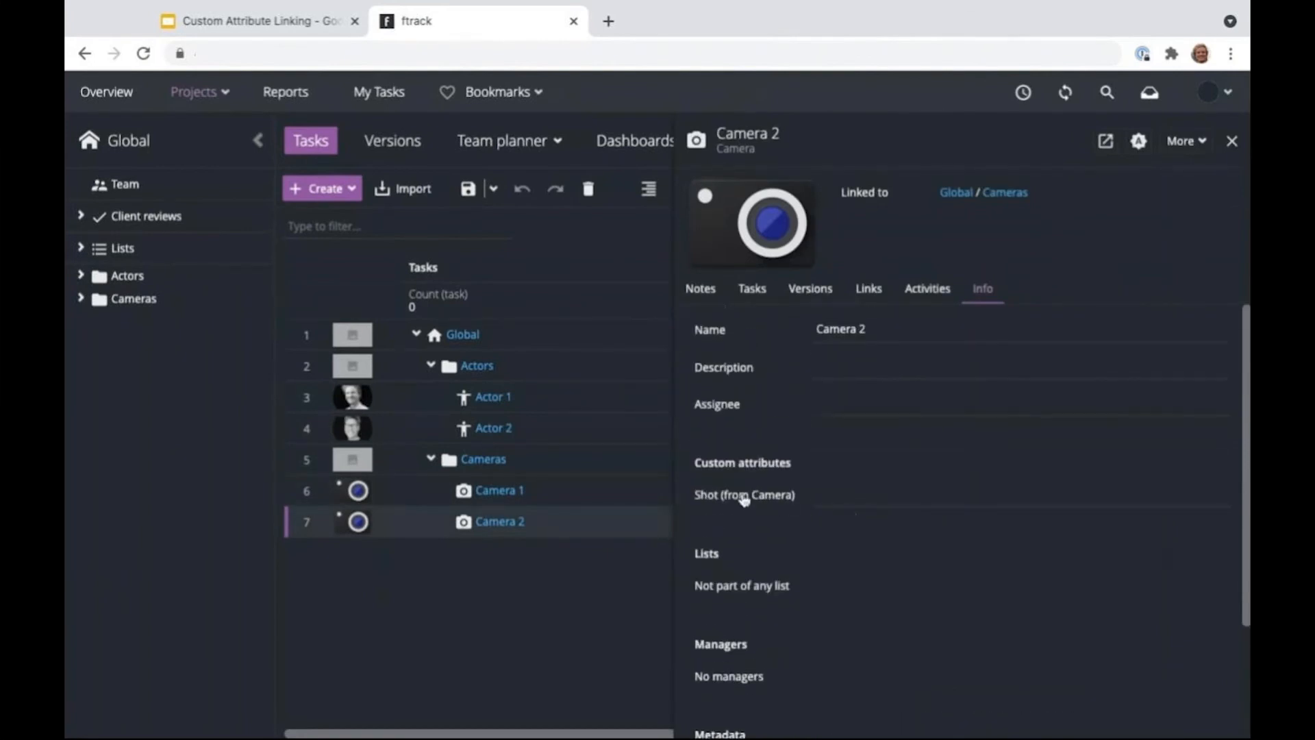
- Check Camera 1's Shot (from Camera) attribute, follow its link to shot S1010, and close the details
{"action": "left_click", "coordinate": [491, 496]}
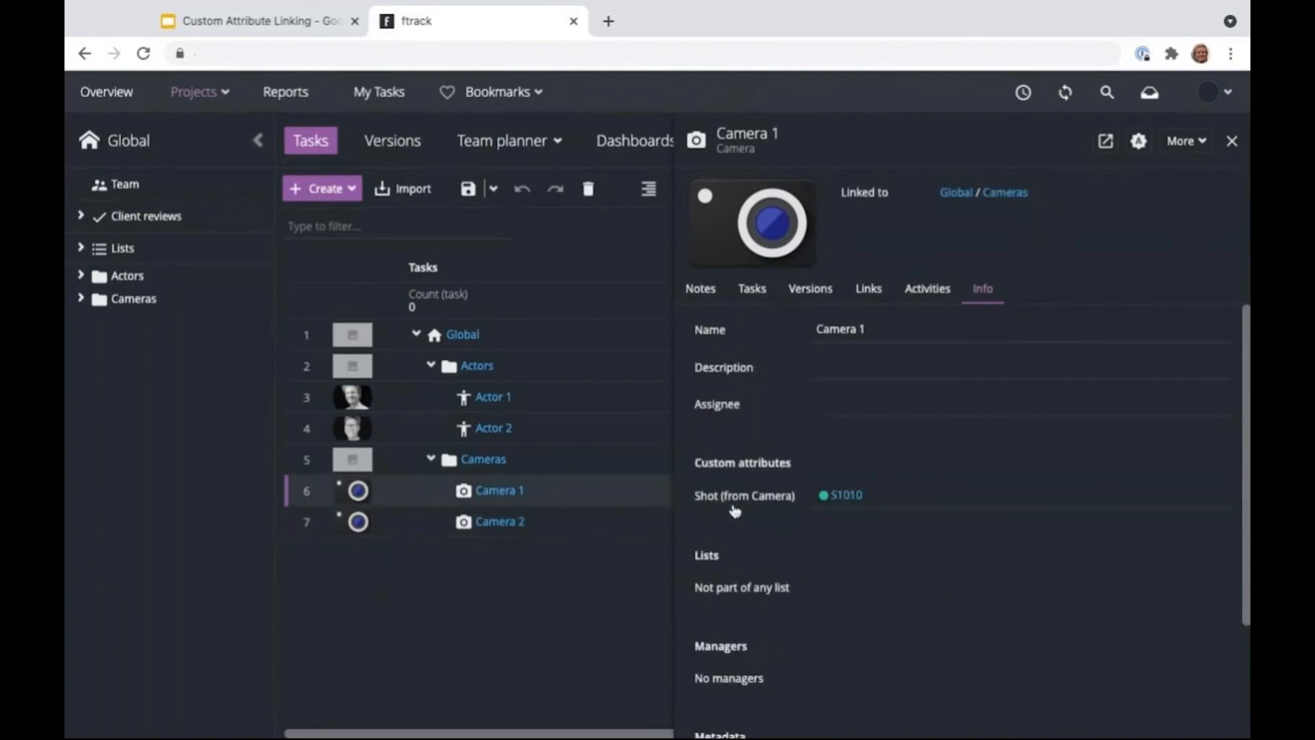
{"action": "left_click", "coordinate": [847, 496]}
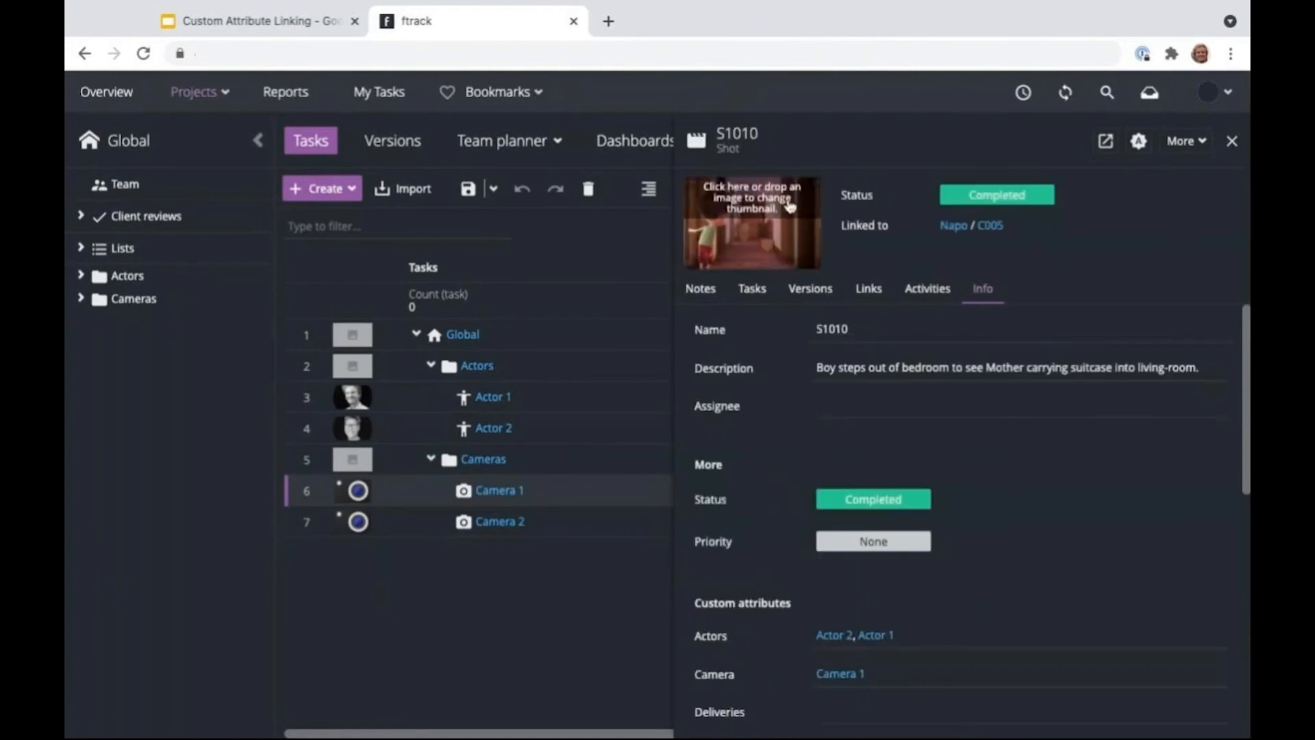
{"action": "left_click", "coordinate": [88, 55]}
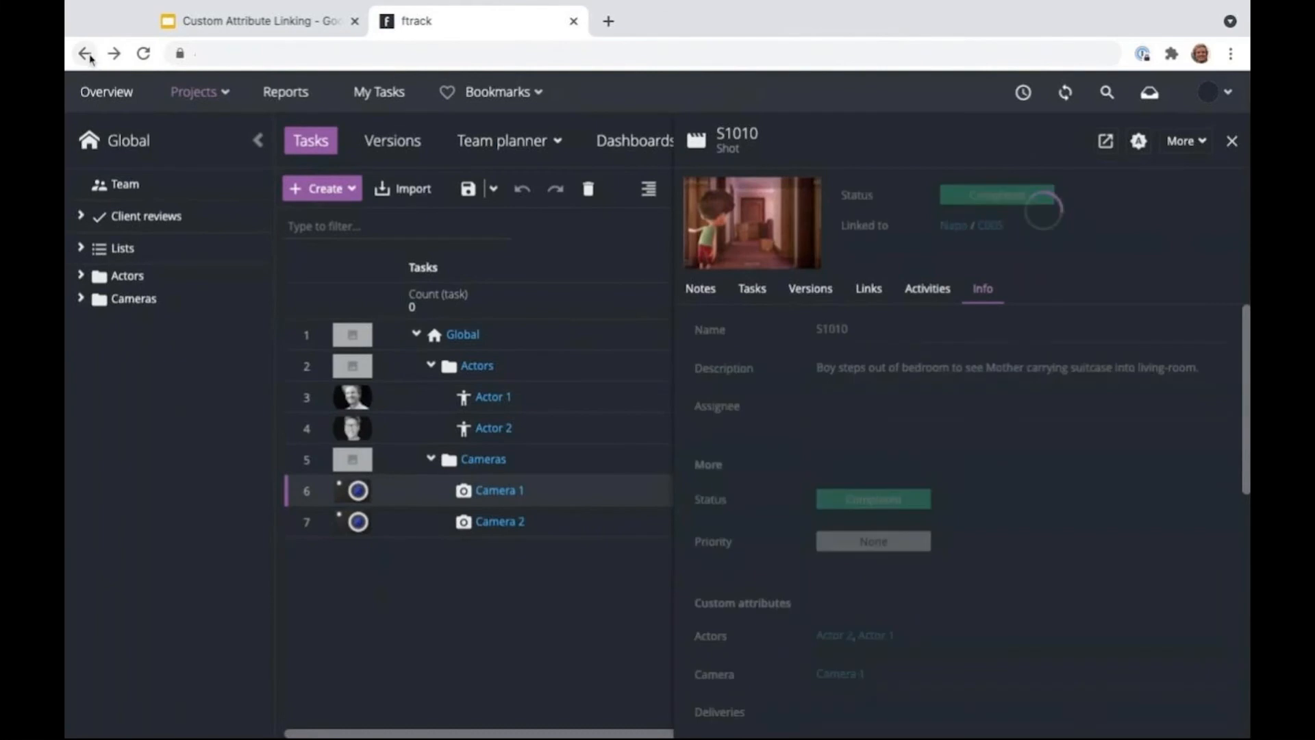
{"action": "left_click", "coordinate": [1232, 142]}
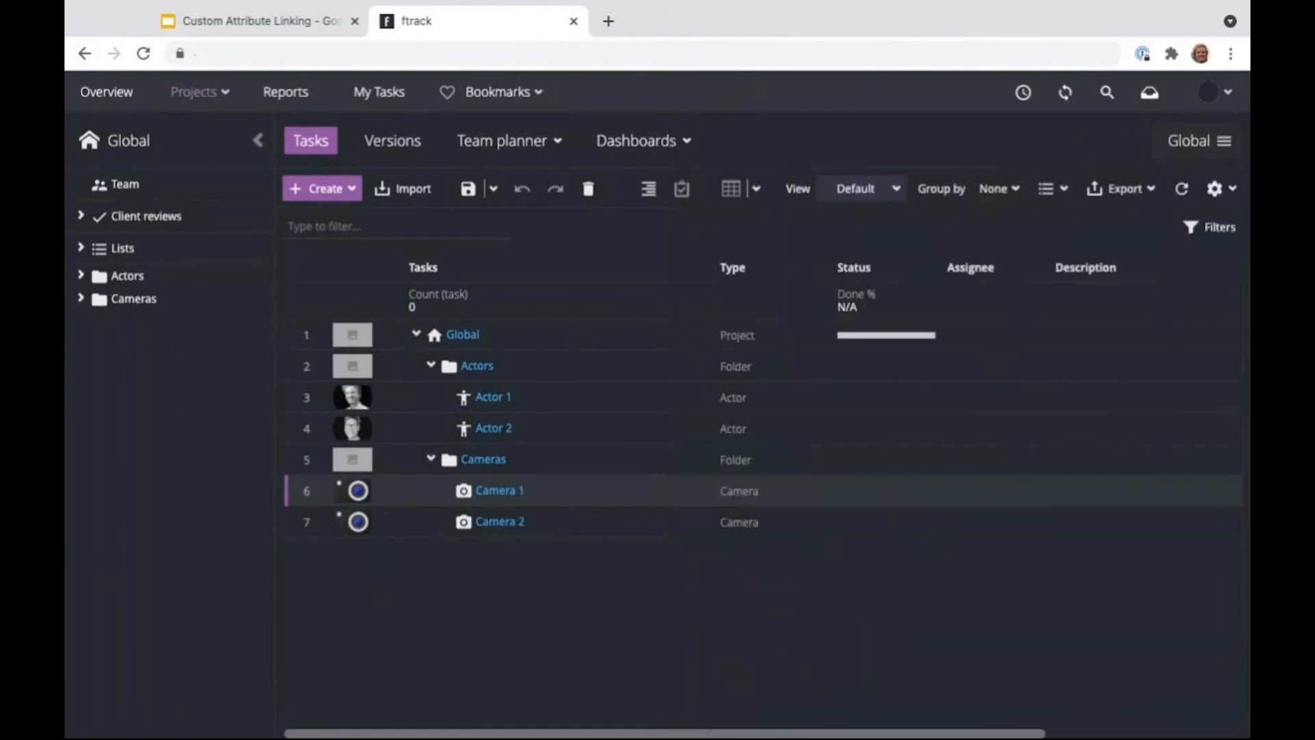
- Return to the Napo project and show the Shot custom attributes Actors, Camera and Deliveries as spreadsheet columns, checking them against the shots
{"action": "left_click", "coordinate": [201, 97]}
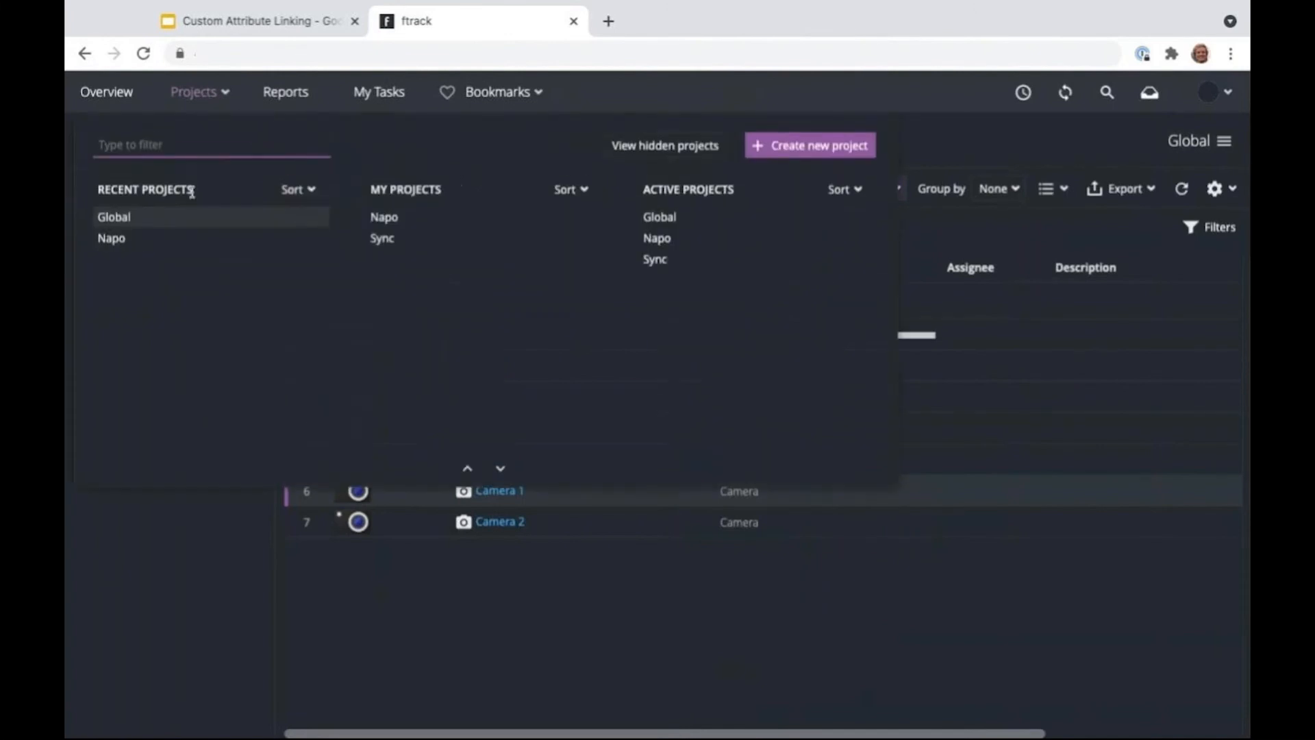
{"action": "left_click", "coordinate": [111, 238]}
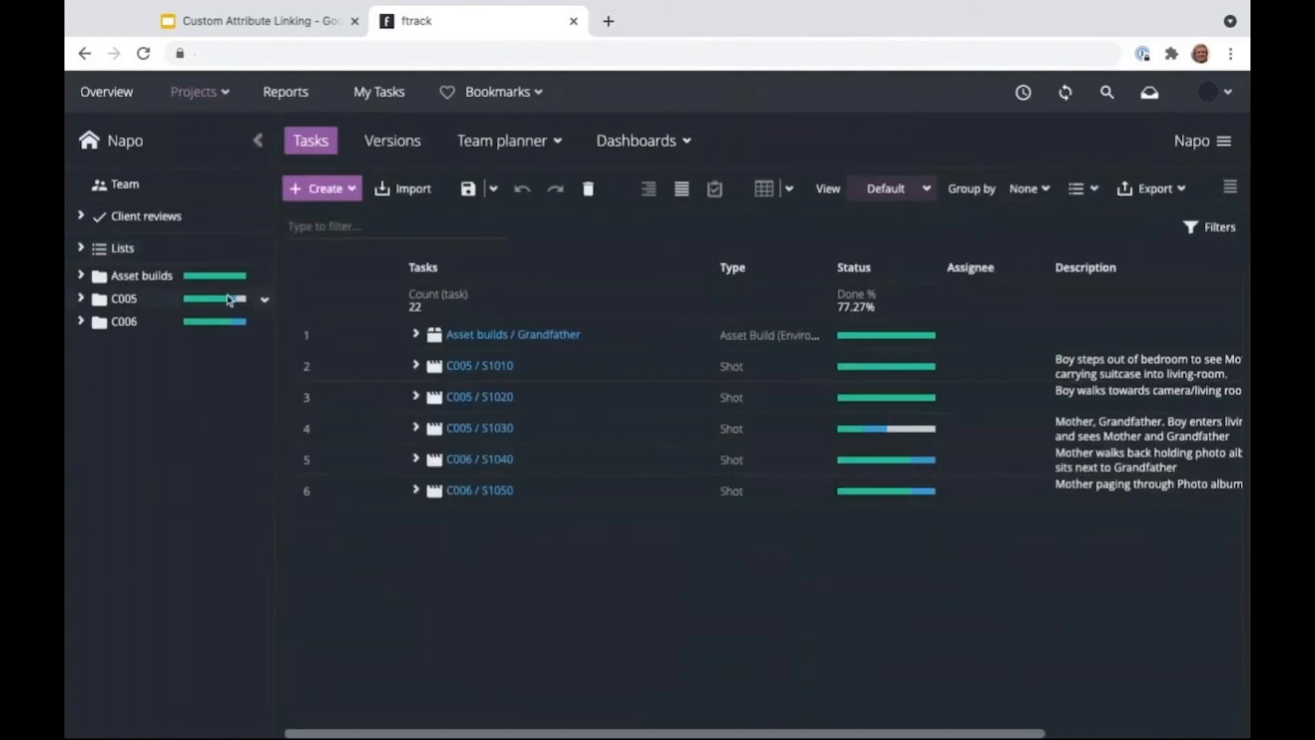
{"action": "left_click", "coordinate": [1231, 189]}
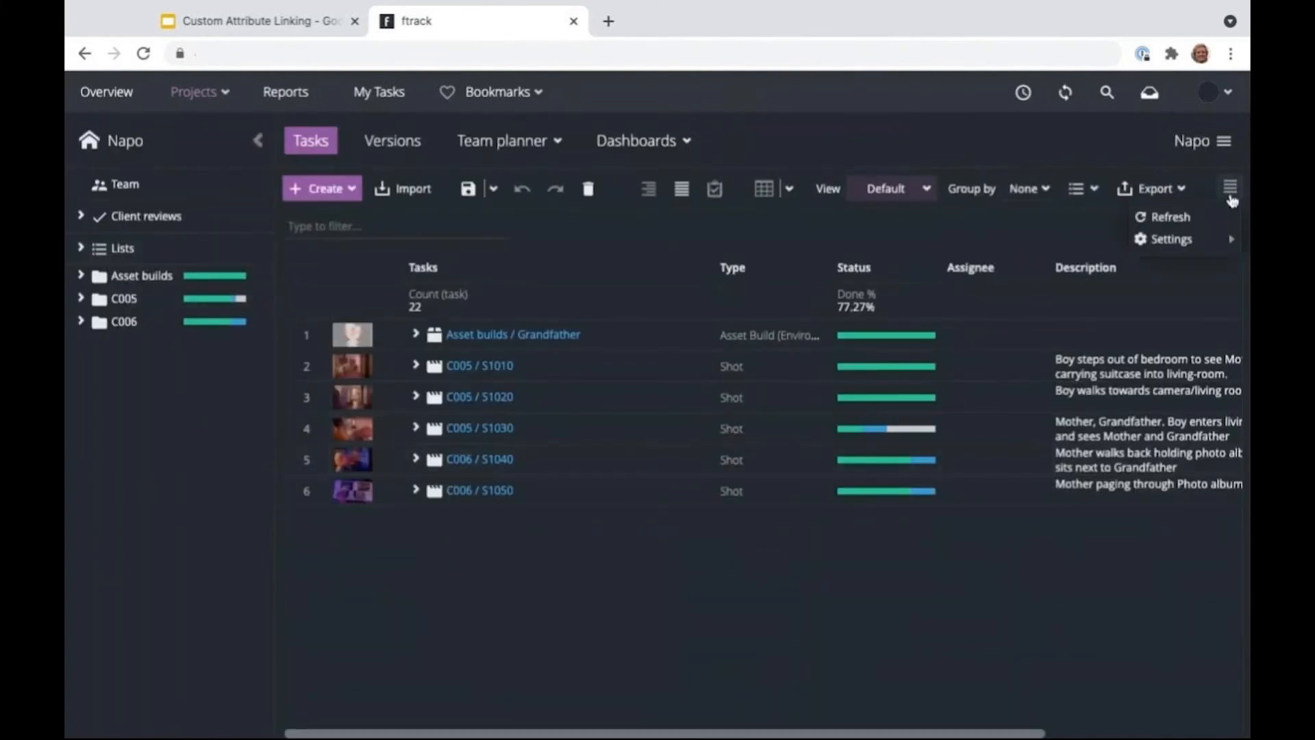
{"action": "mouse_move", "coordinate": [1209, 242]}
{"action": "mouse_move", "coordinate": [1058, 246]}
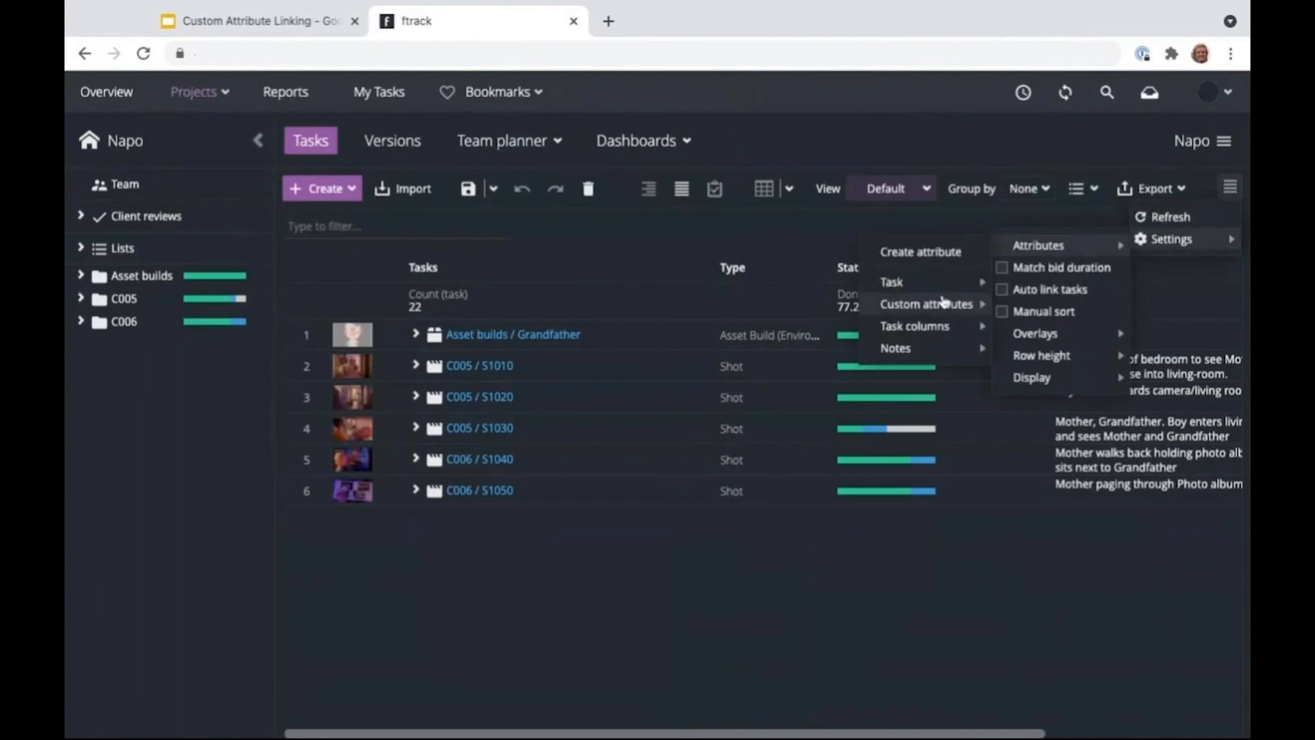
{"action": "mouse_move", "coordinate": [940, 306]}
{"action": "mouse_move", "coordinate": [1043, 314]}
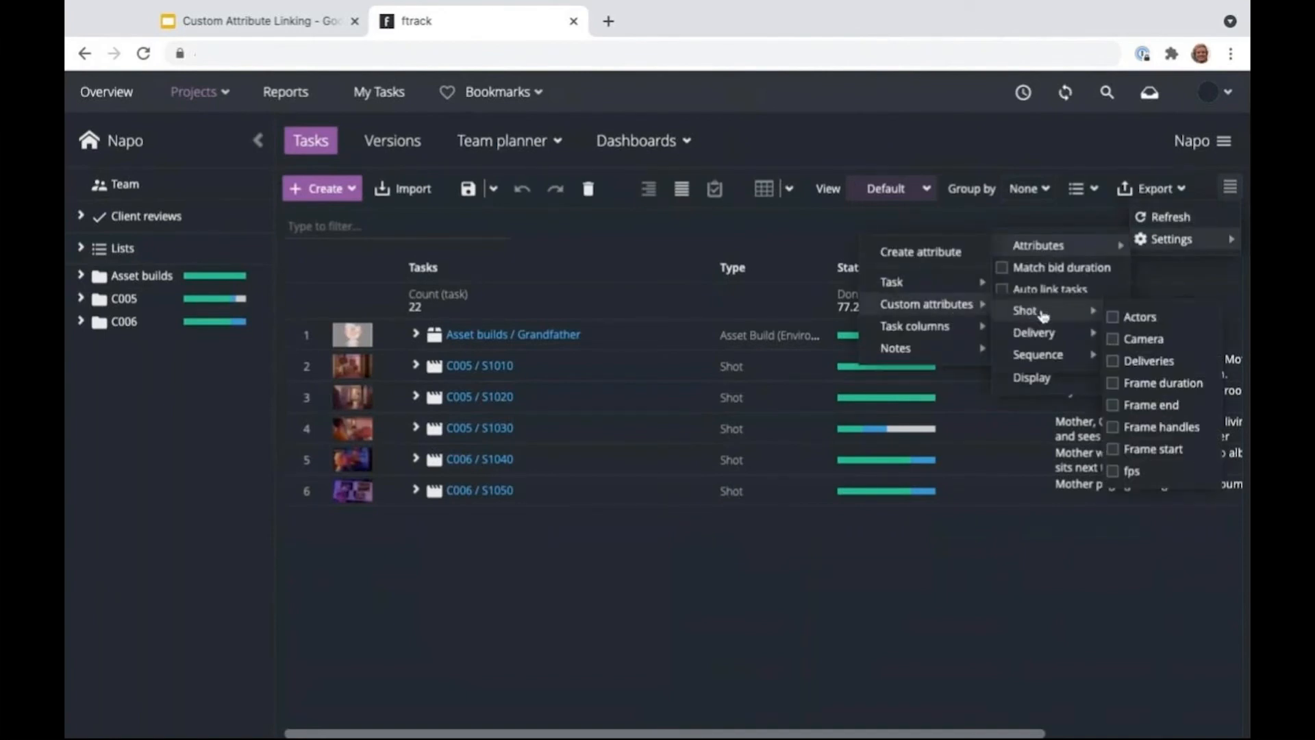
{"action": "left_click", "coordinate": [1144, 341]}
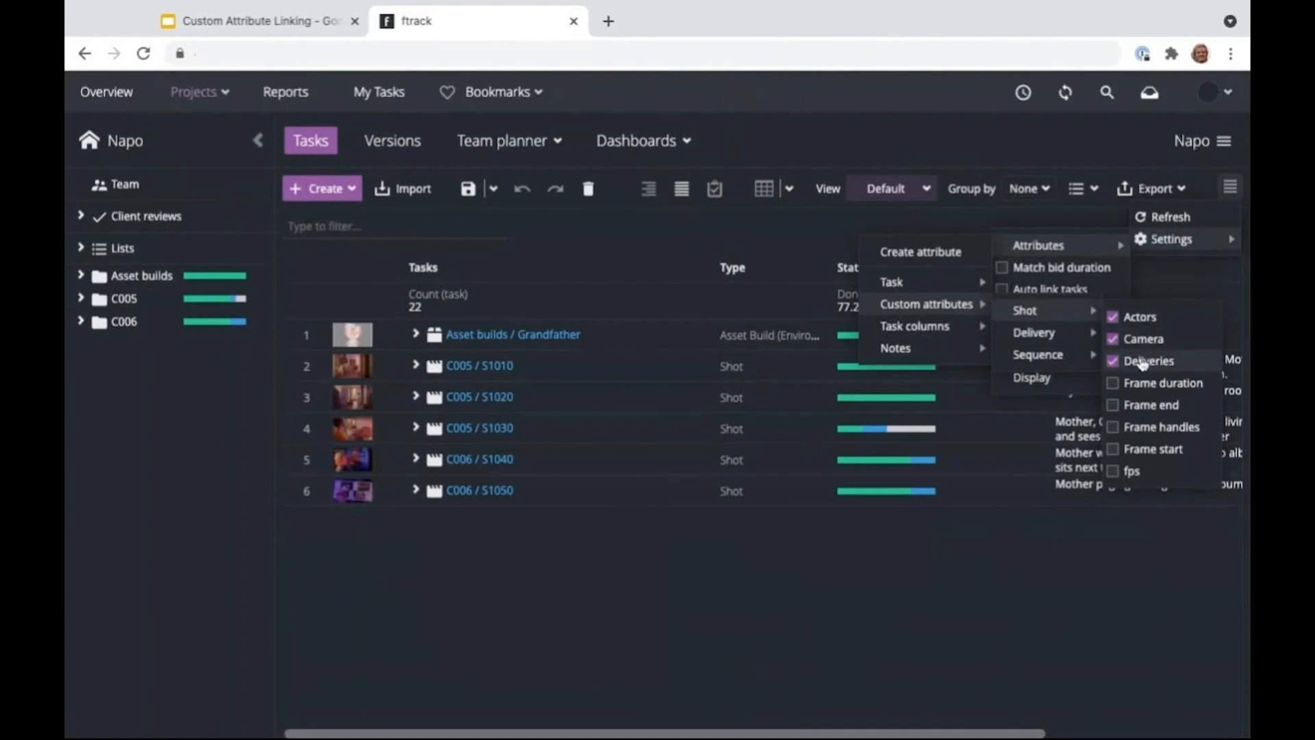
{"action": "left_click", "coordinate": [746, 578]}
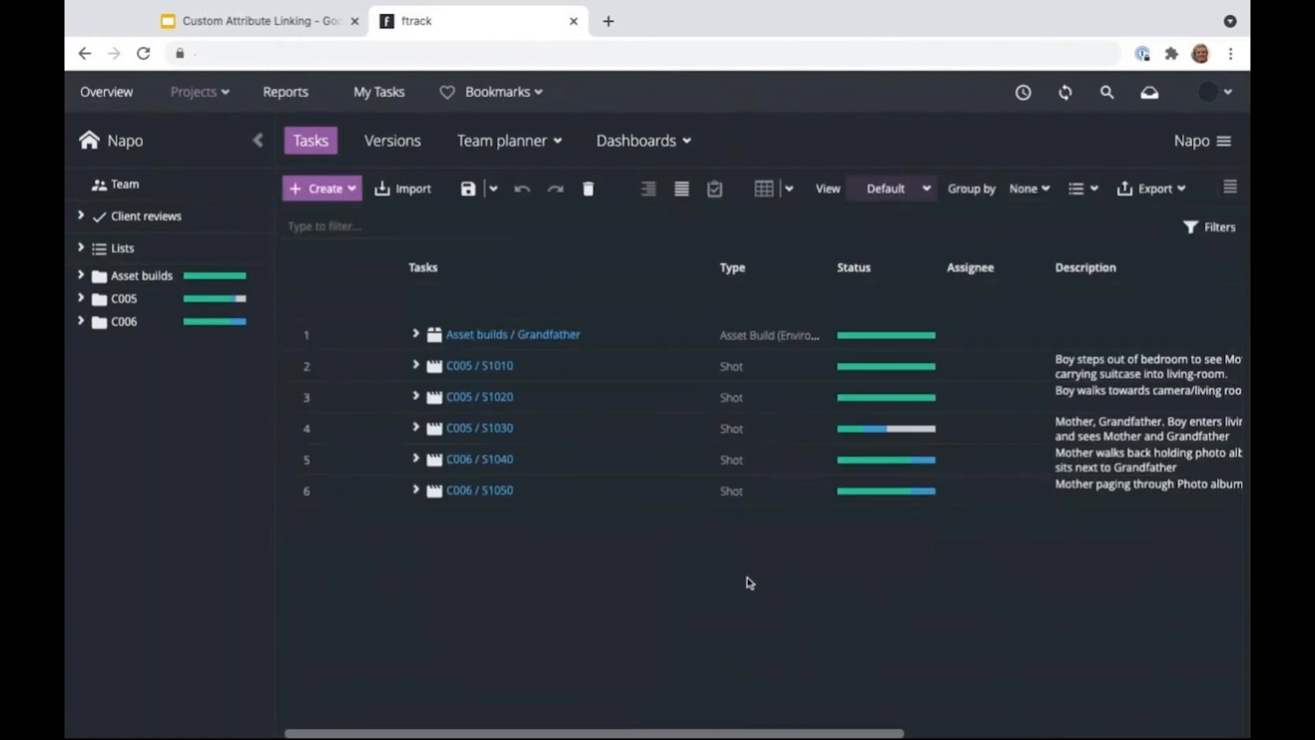
{"action": "scroll", "coordinate": [610, 734], "scroll_direction": "right", "scroll_amount": 10}
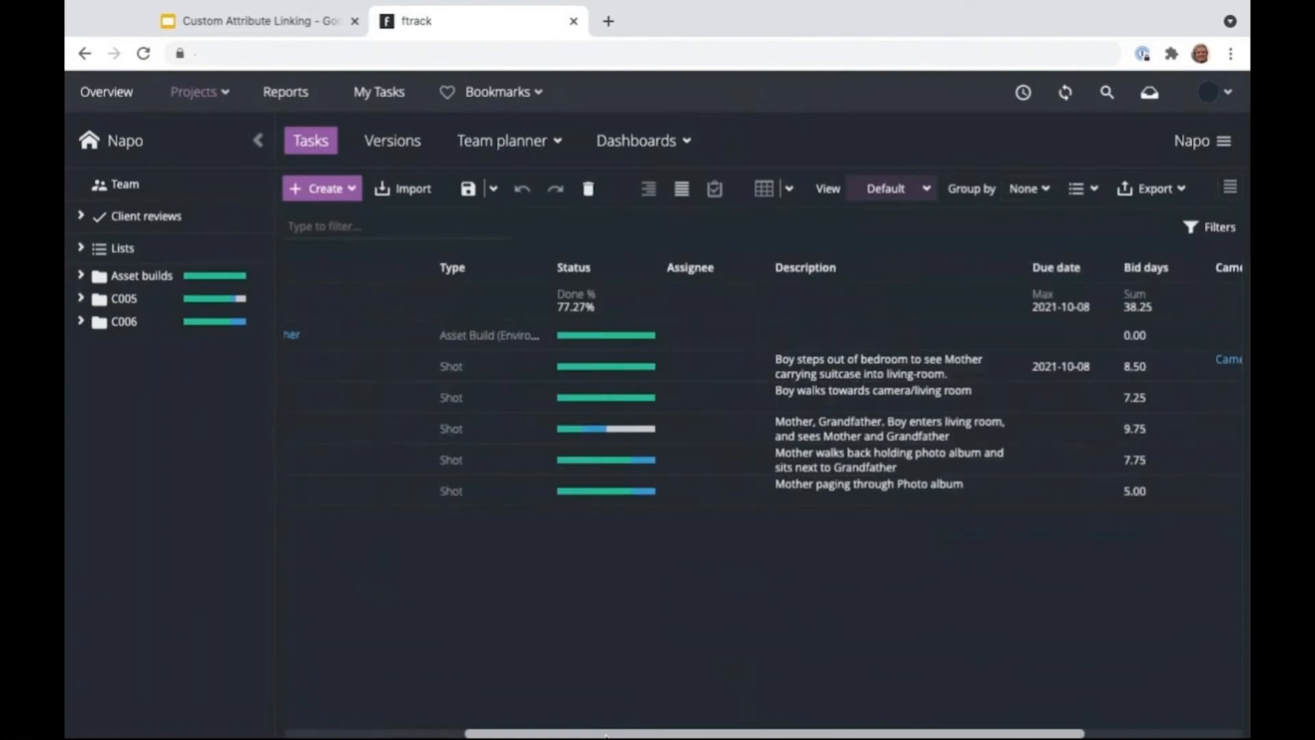
{"action": "scroll", "coordinate": [606, 734], "scroll_direction": "right", "scroll_amount": 4}
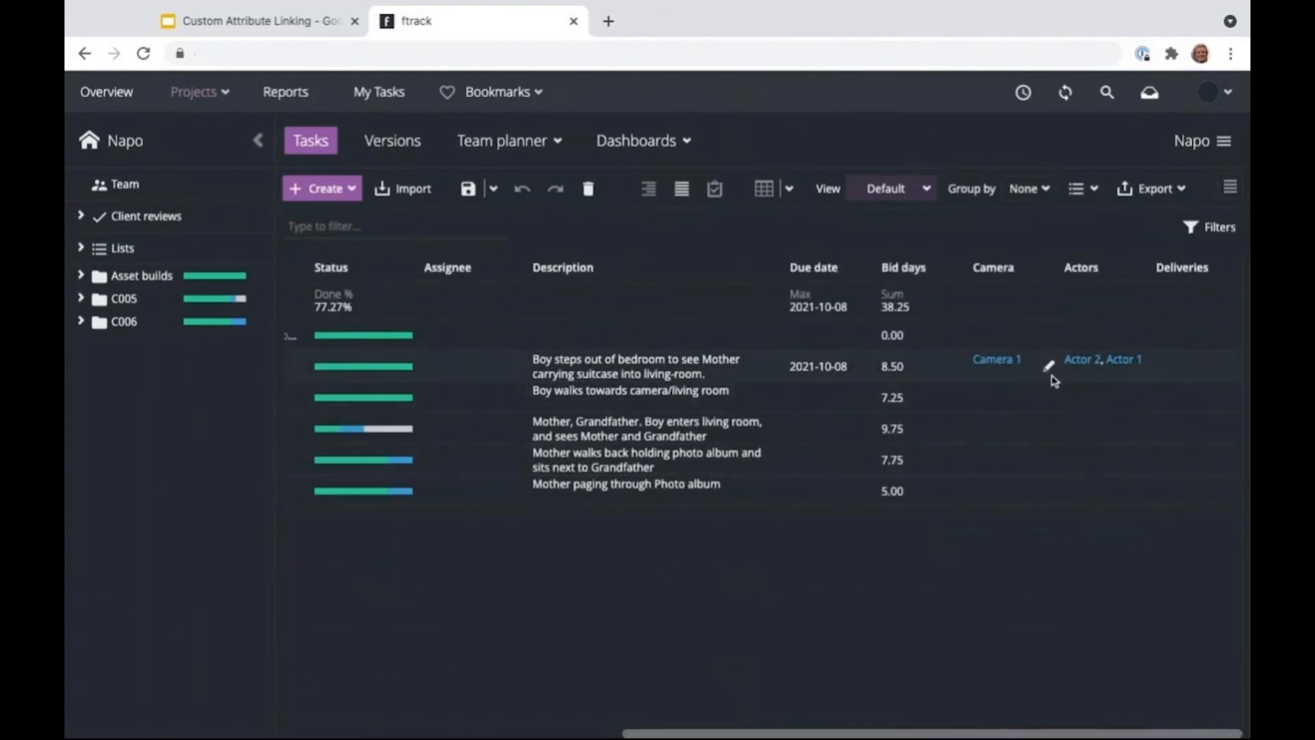
{"action": "left_click_drag", "start_coordinate": [991, 733], "coordinate": [654, 733]}
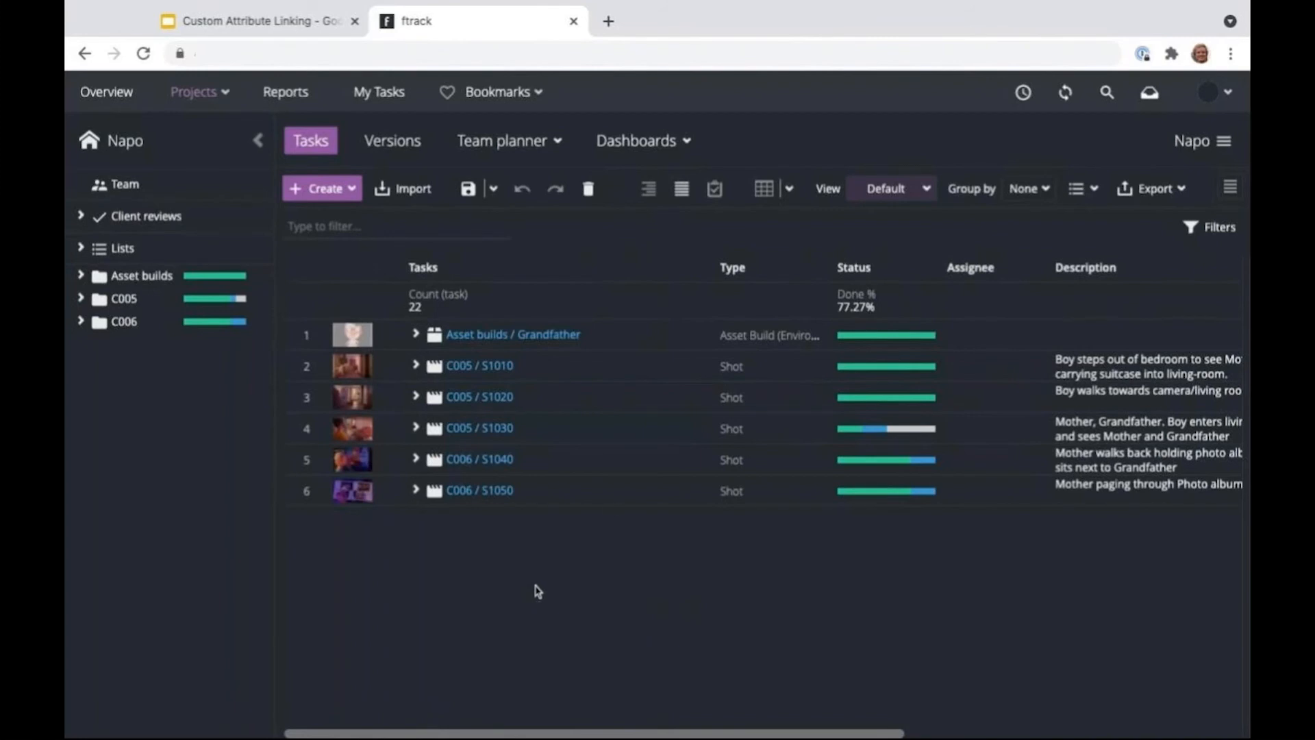
- Show the full Napo task hierarchy and add a folder named Deliveries directly under the project
{"action": "left_click", "coordinate": [649, 193]}
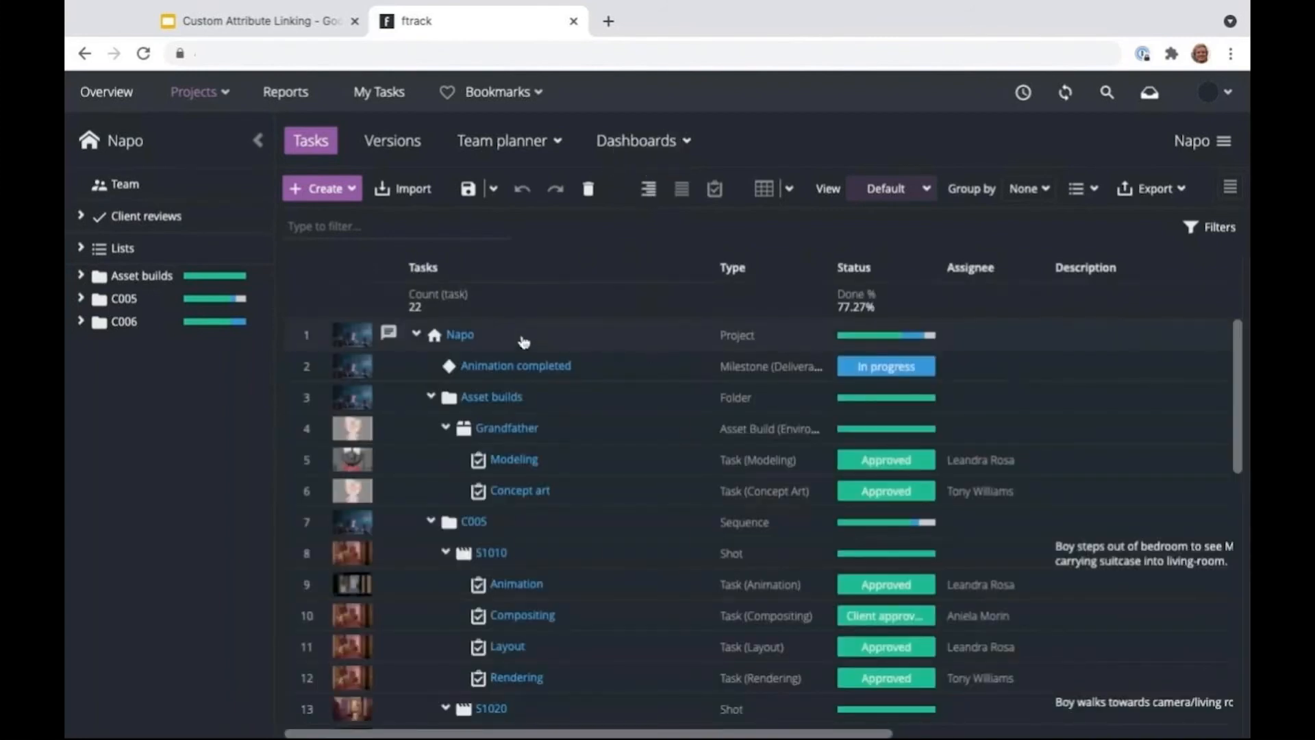
{"action": "right_click", "coordinate": [524, 342]}
{"action": "mouse_move", "coordinate": [568, 353]}
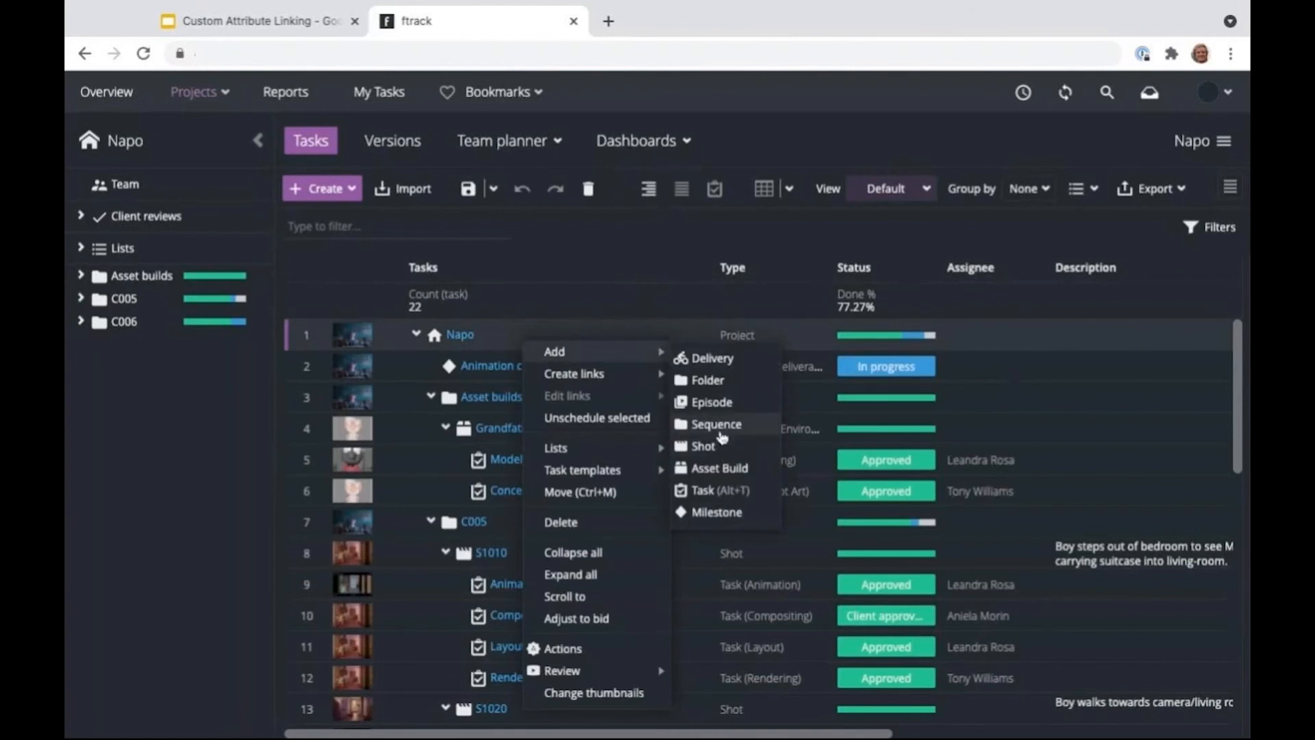
{"action": "left_click", "coordinate": [706, 381]}
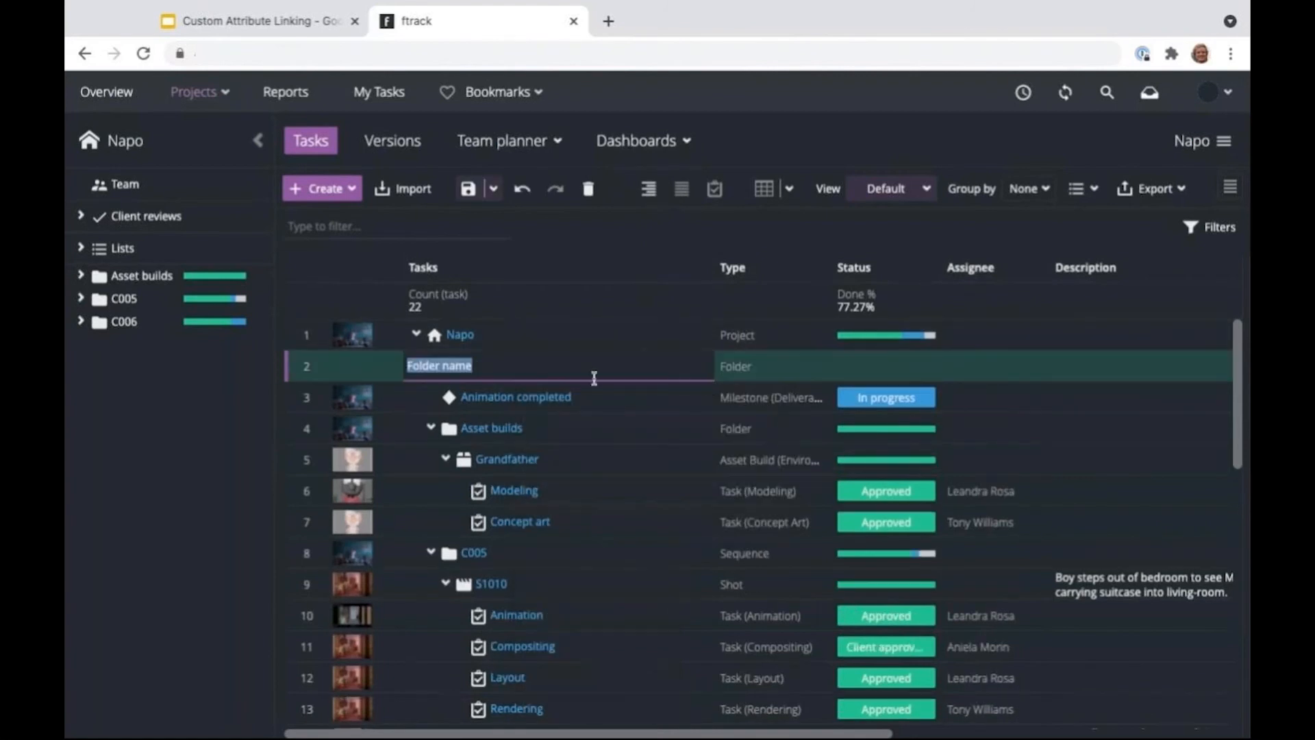
{"action": "type", "text": "Deliveries"}
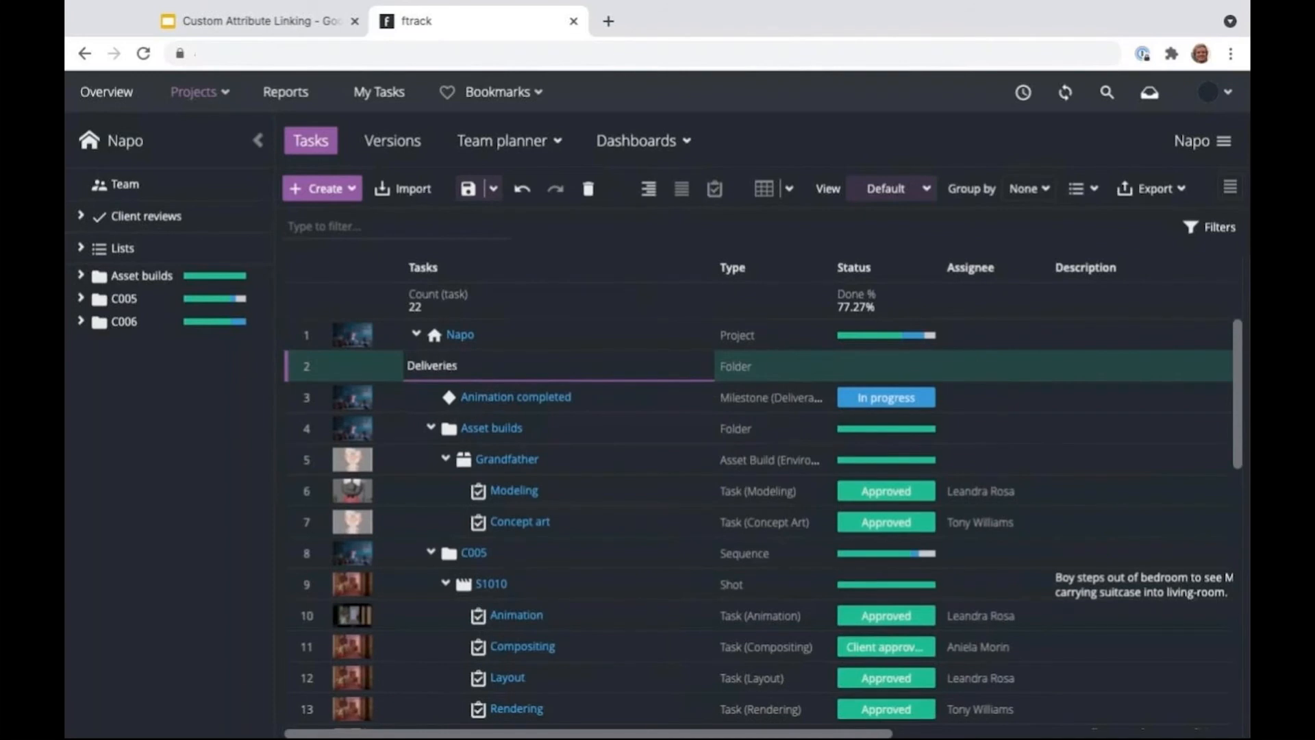
{"action": "key", "text": "Return"}
- Add a Delivery object named Delivery 1 inside the Deliveries folder
{"action": "right_click", "coordinate": [548, 366]}
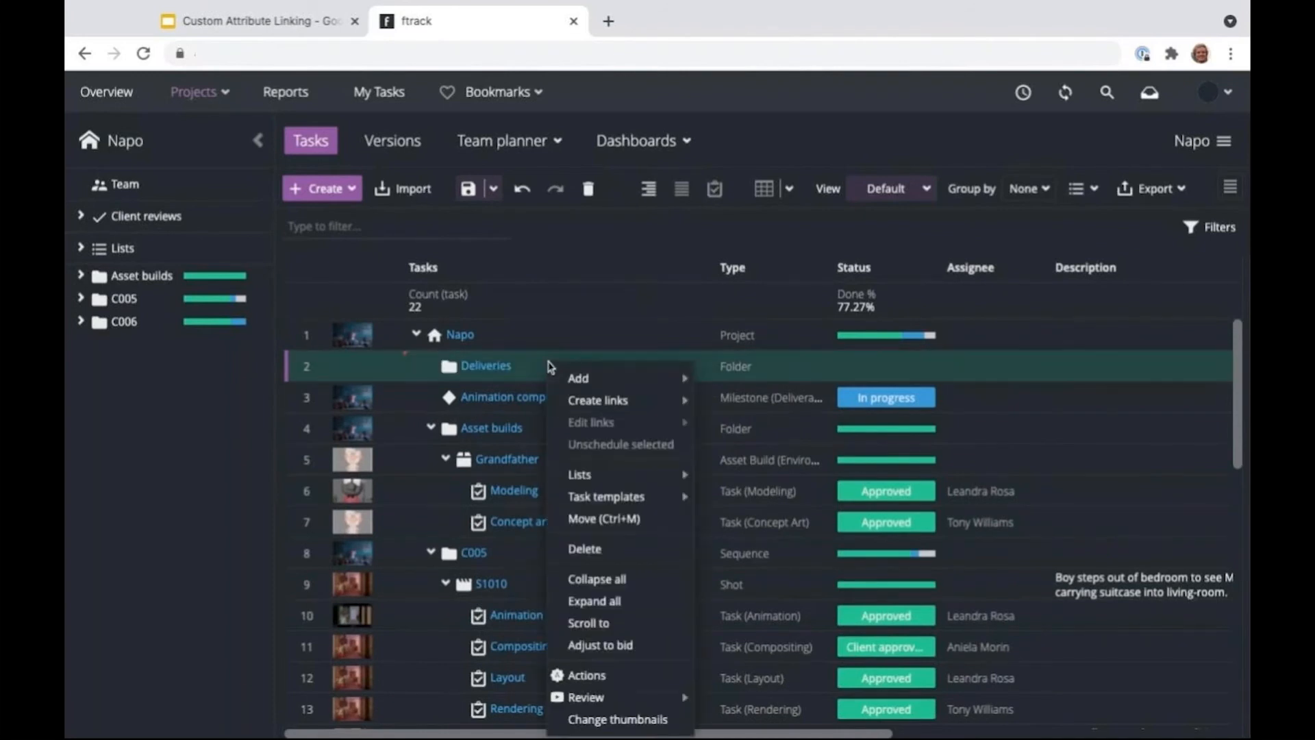
{"action": "mouse_move", "coordinate": [579, 378]}
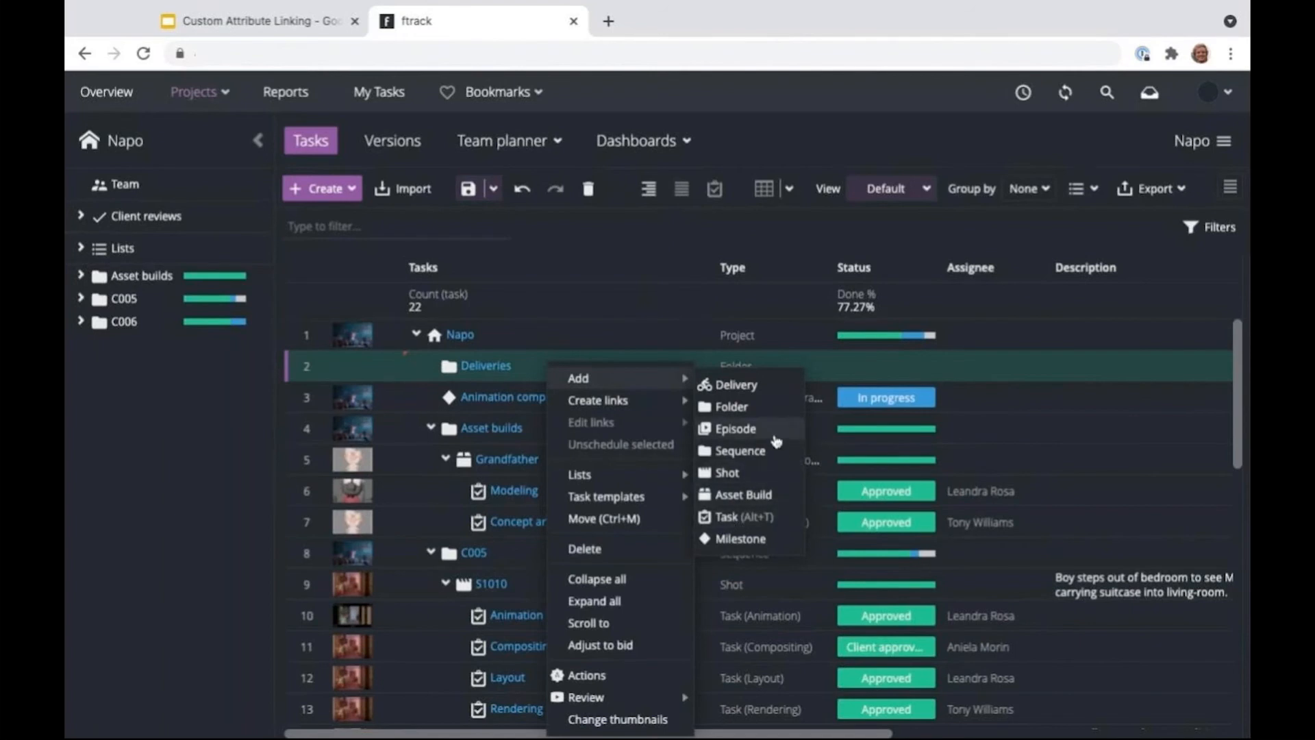
{"action": "left_click", "coordinate": [737, 387]}
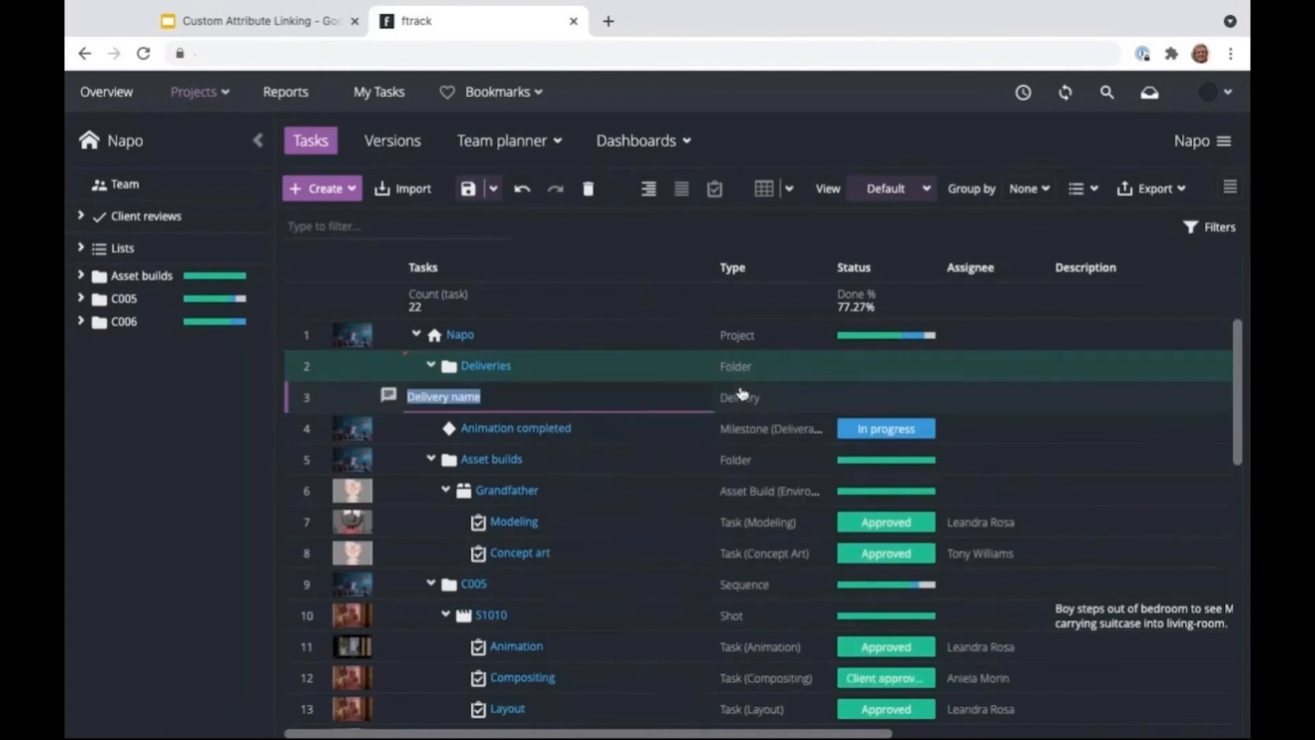
{"action": "type", "text": "Deli"}
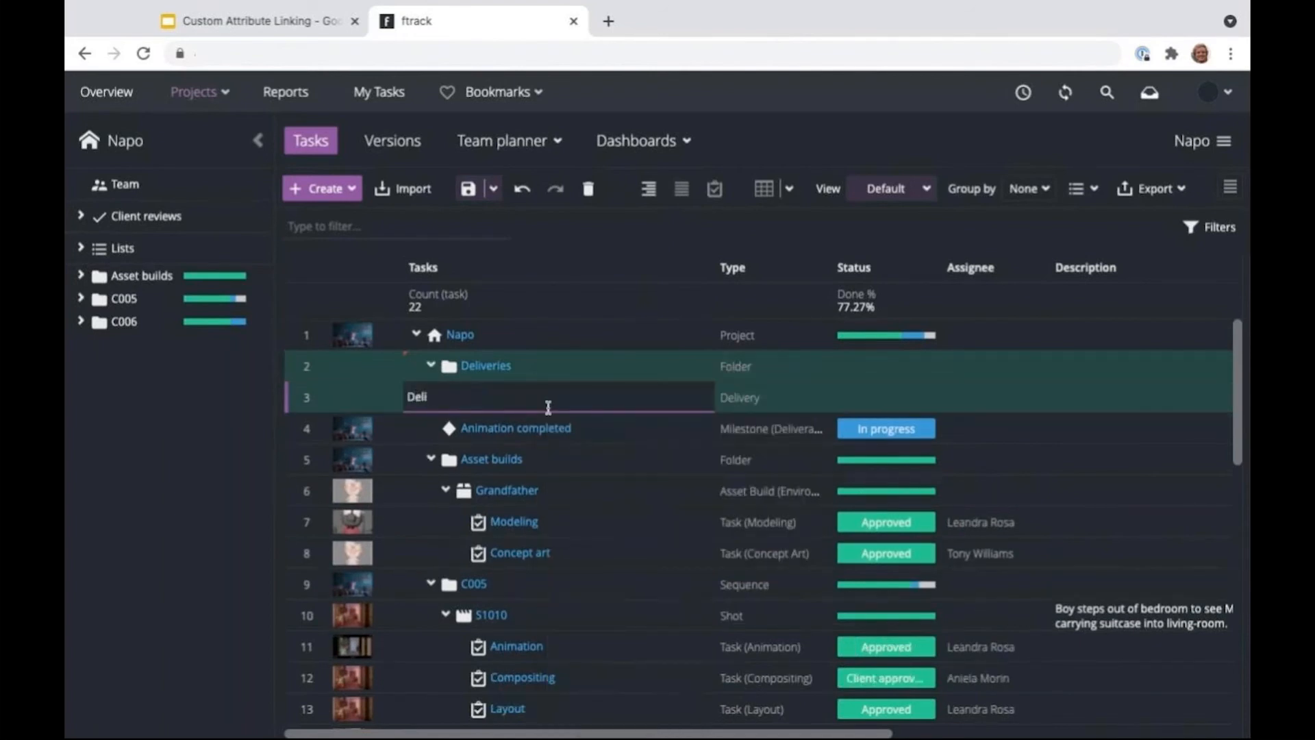
{"action": "type", "text": "very 1"}
{"action": "key", "text": "Return"}
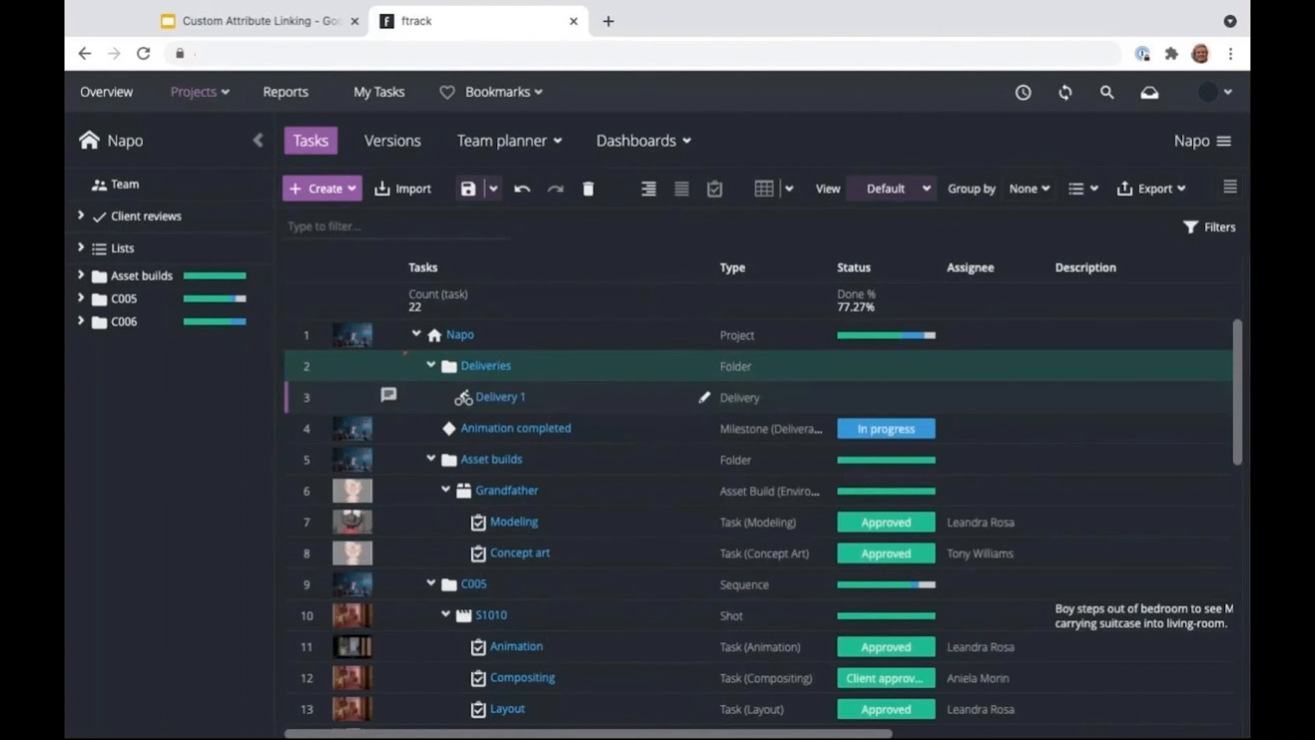
- Add a task of type Production named Task 1 under Delivery 1
{"action": "right_click", "coordinate": [548, 397]}
{"action": "mouse_move", "coordinate": [583, 380]}
{"action": "left_click", "coordinate": [732, 518]}
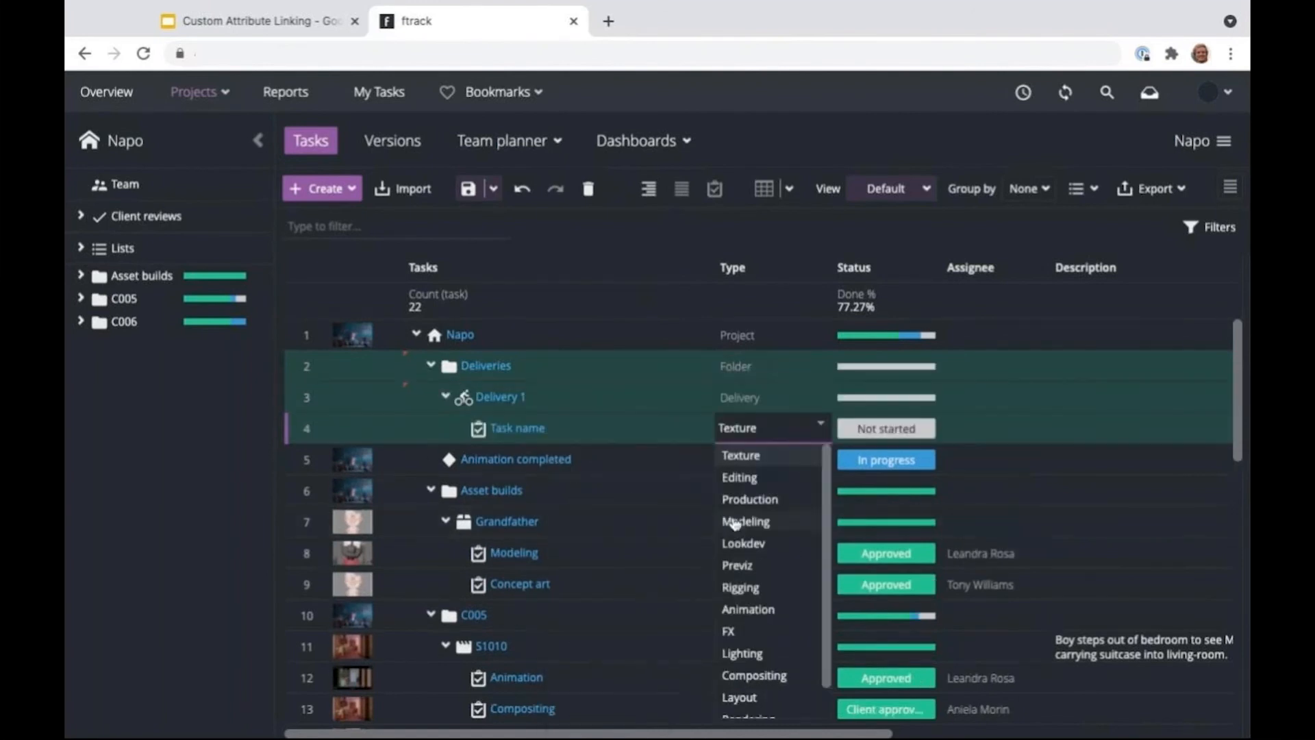
{"action": "scroll", "coordinate": [769, 618], "scroll_direction": "down", "scroll_amount": 1}
{"action": "scroll", "coordinate": [774, 617], "scroll_direction": "up", "scroll_amount": 1}
{"action": "left_click", "coordinate": [751, 498]}
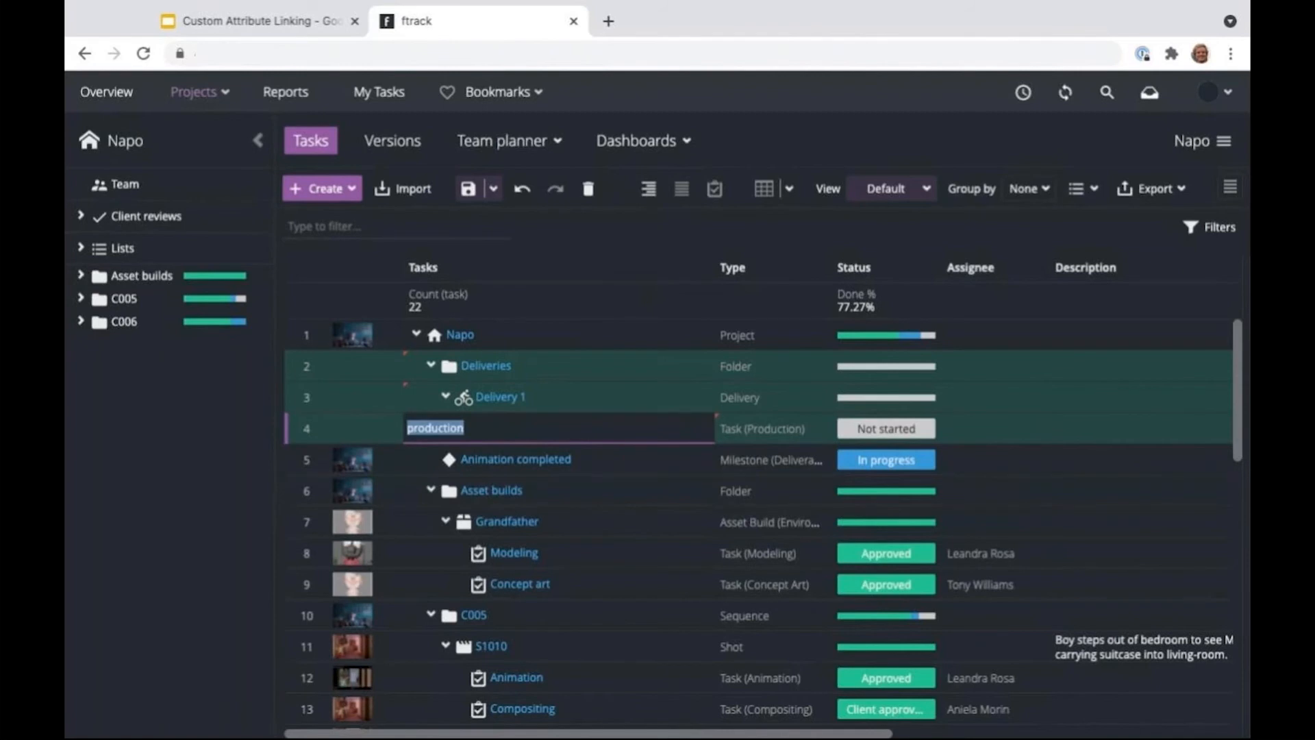
{"action": "type", "text": "Task 1"}
{"action": "key", "text": "Return"}
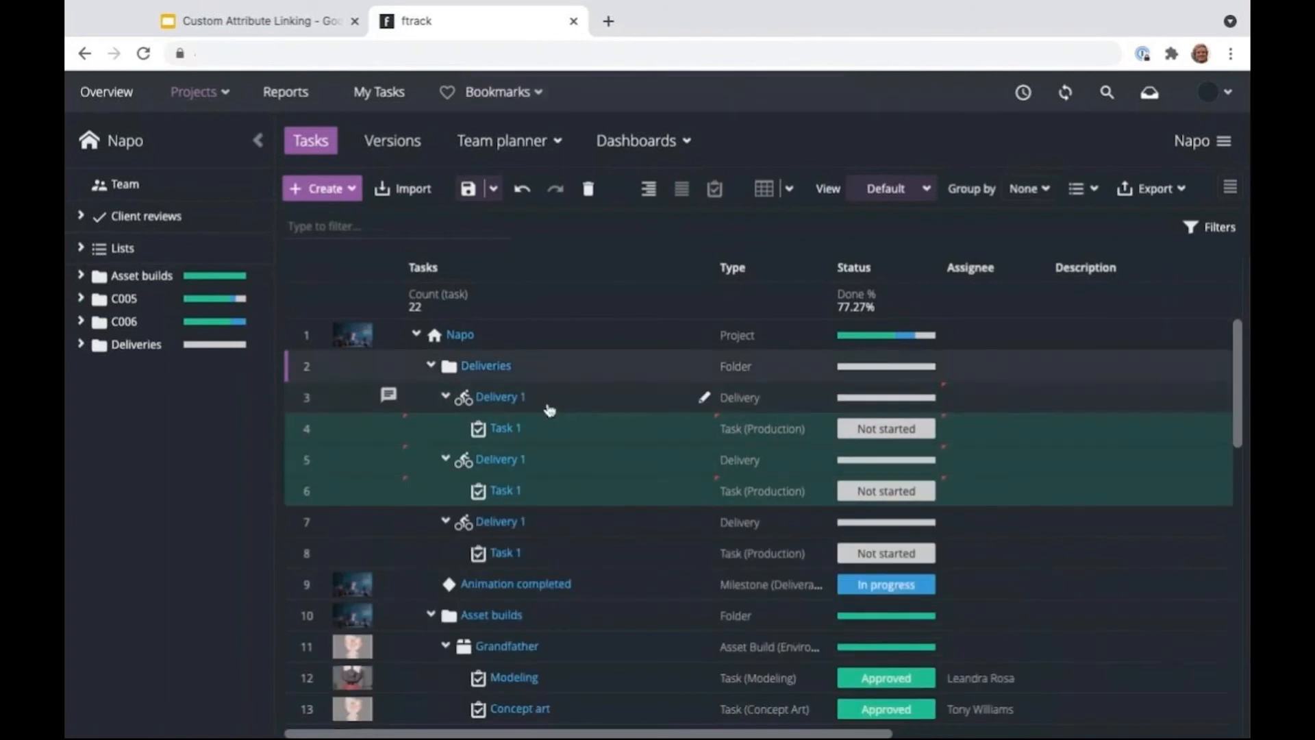
- Rename the first copy of Delivery 1 to Delivery 3 and the second copy to Delivery 2
{"action": "double_click", "coordinate": [555, 399]}
{"action": "type", "text": "3"}
{"action": "key", "text": "Return"}
{"action": "double_click", "coordinate": [558, 461]}
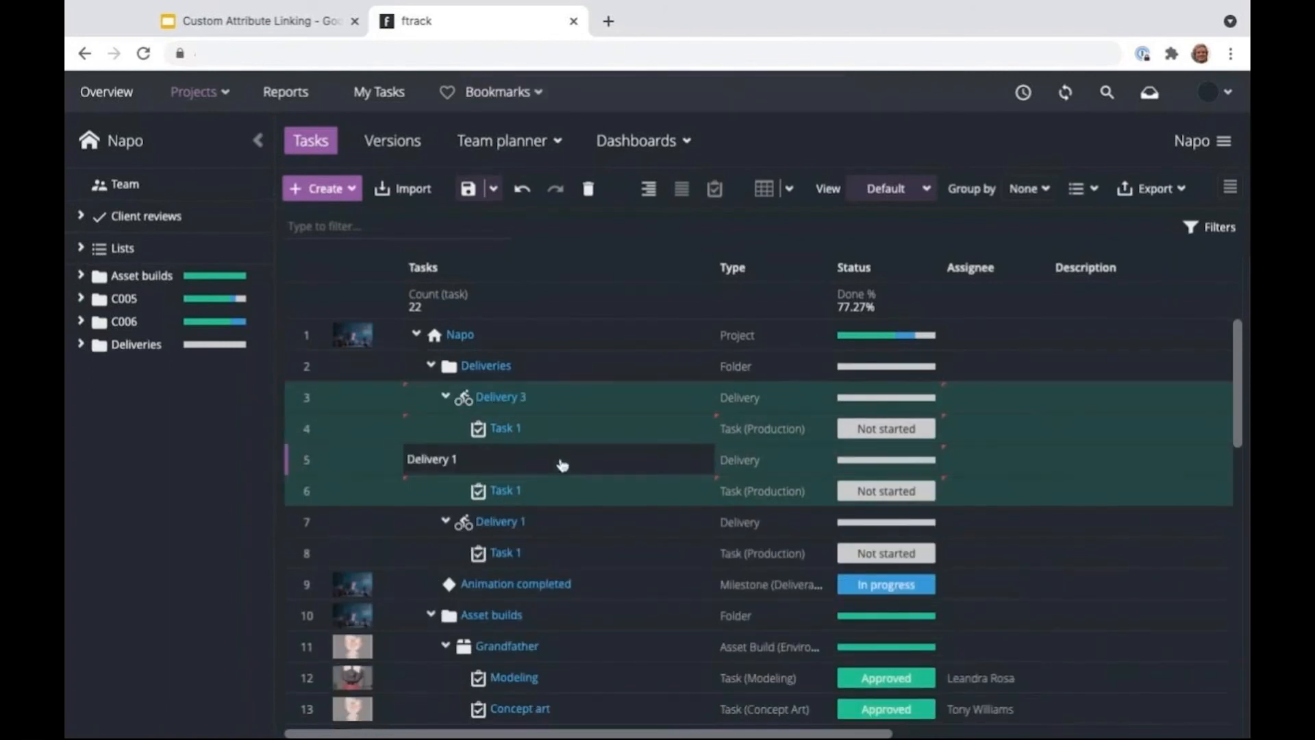
{"action": "type", "text": "2"}
{"action": "key", "text": "Return"}
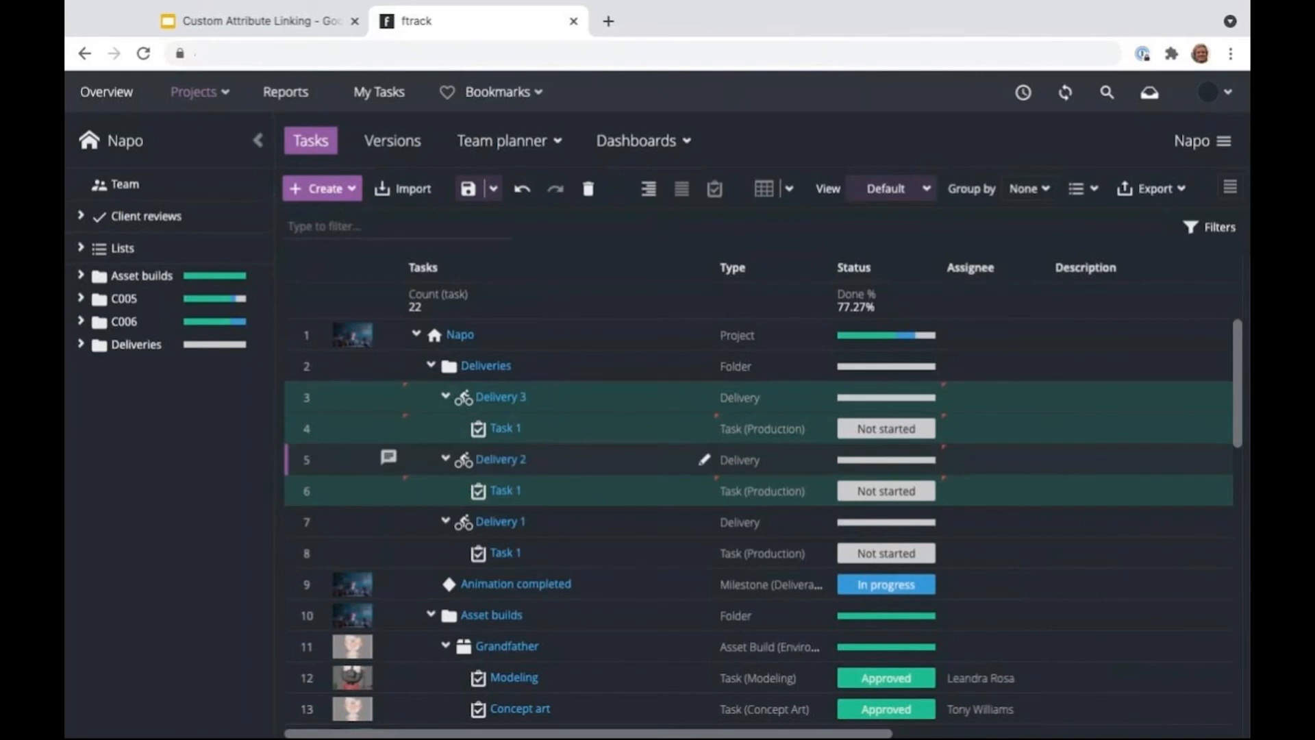
- Open the Deliveries folder and set the status of Delivery 1's Task 1 to Completed
{"action": "left_click", "coordinate": [123, 348]}
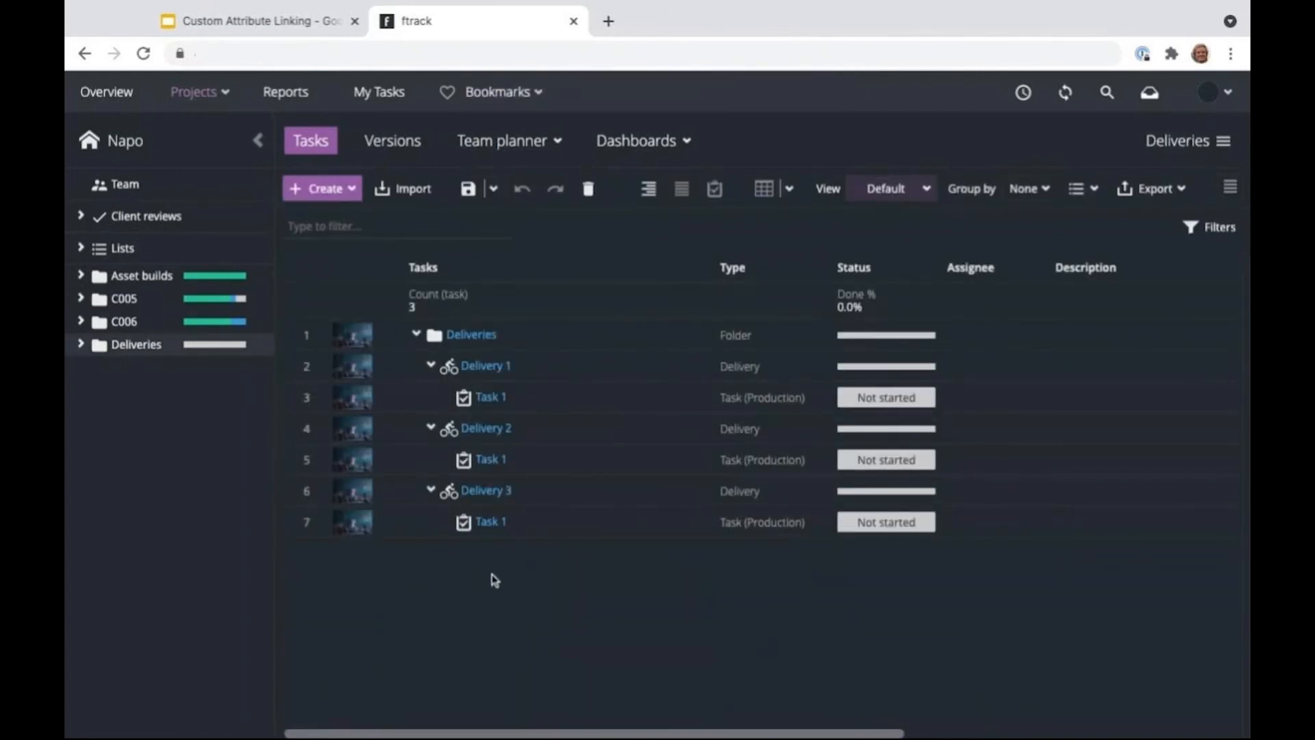
{"action": "left_click", "coordinate": [885, 404]}
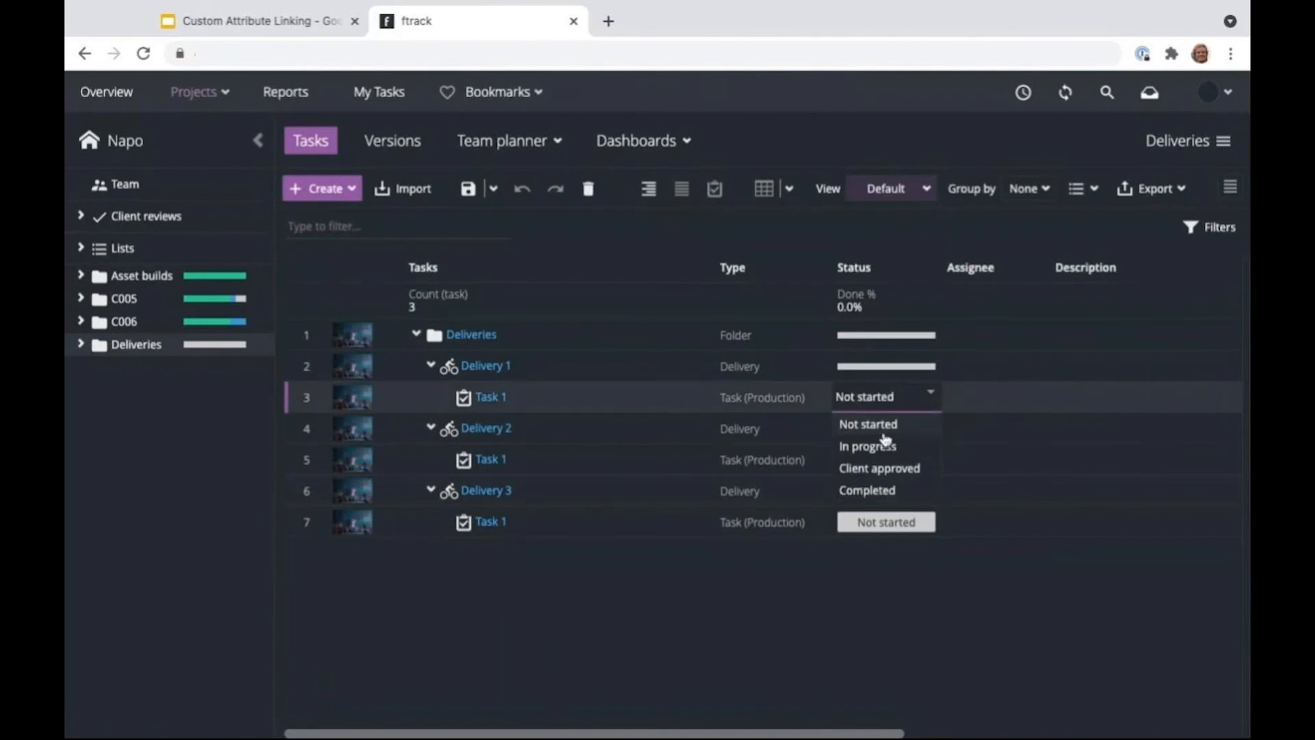
{"action": "left_click", "coordinate": [883, 491]}
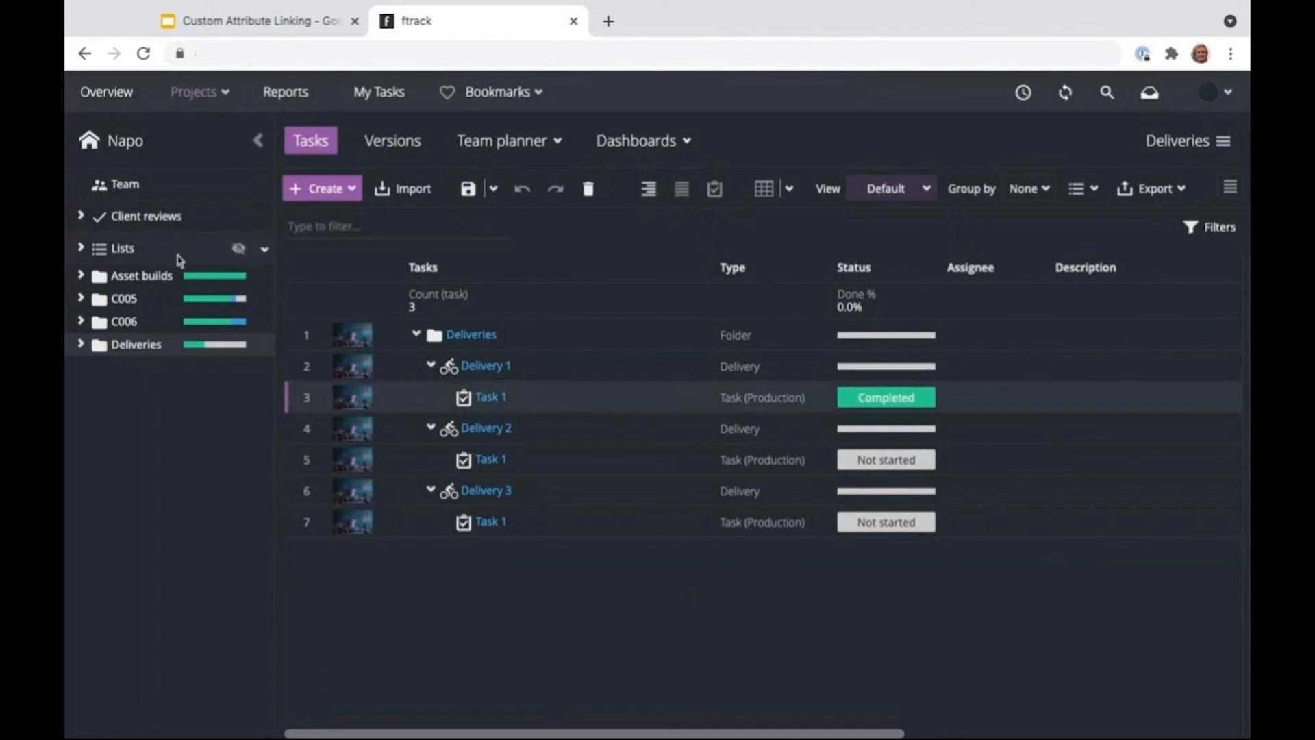
- Return to Napo's shot list and link Delivery 1 to the Deliveries attribute in shot S1010's info
{"action": "left_click", "coordinate": [128, 147]}
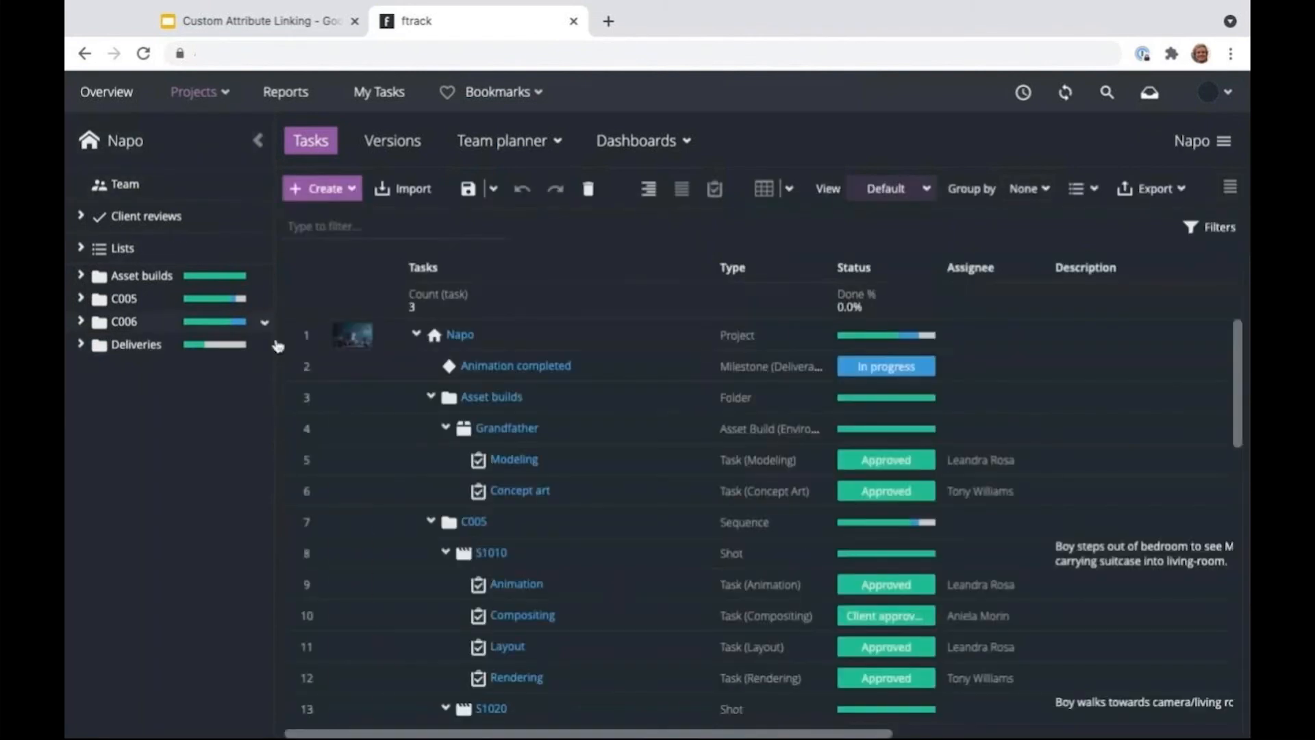
{"action": "left_click", "coordinate": [682, 195]}
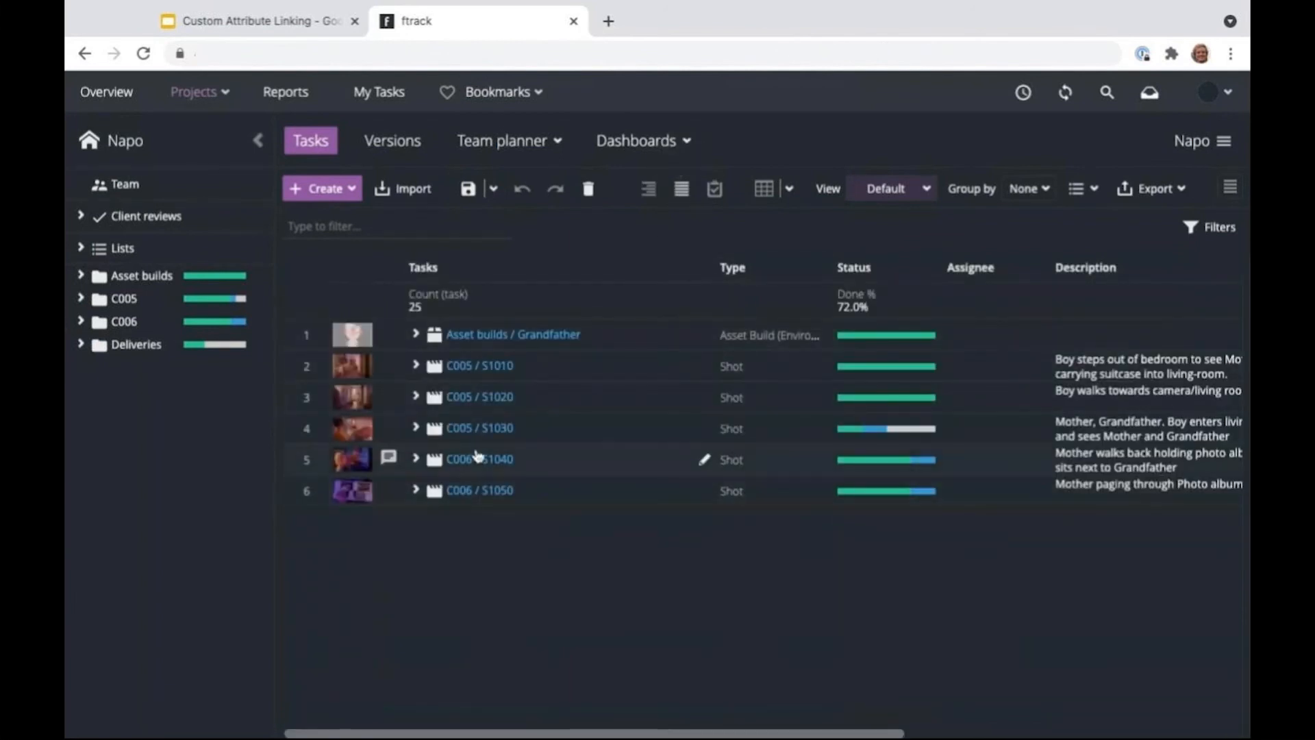
{"action": "left_click", "coordinate": [466, 372]}
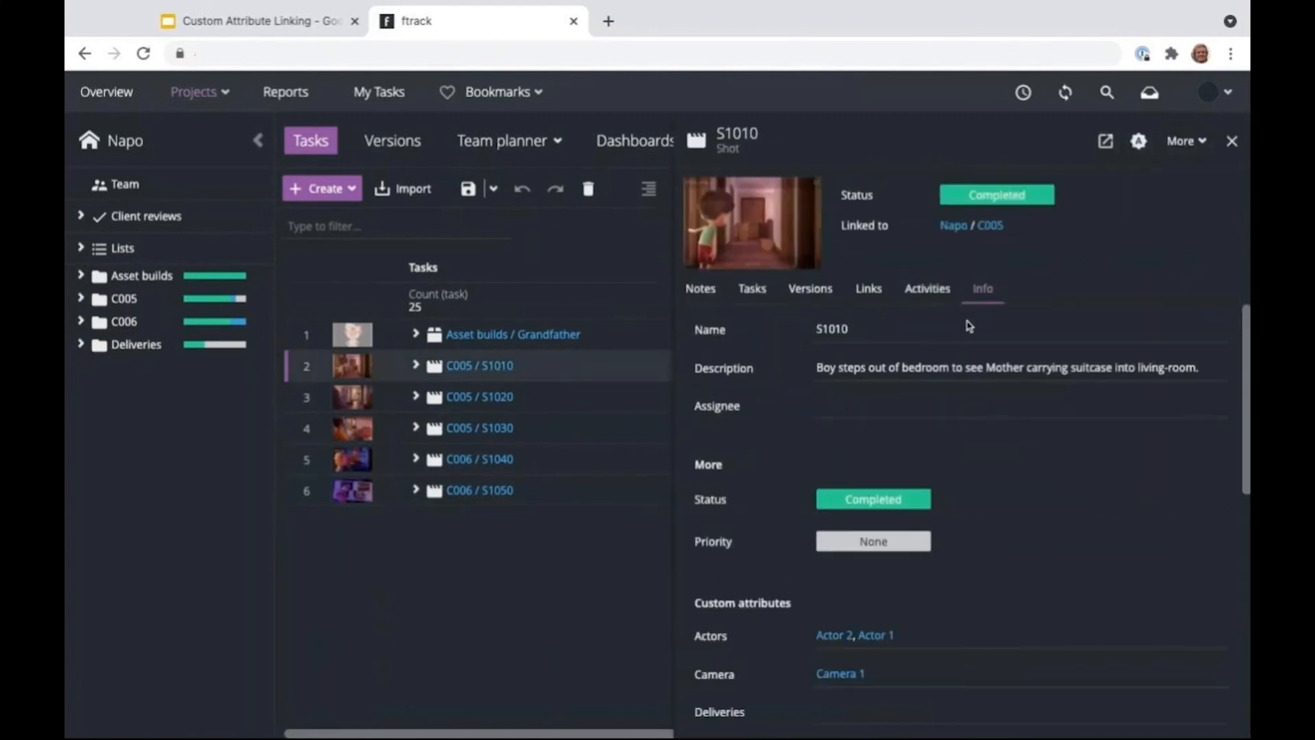
{"action": "scroll", "coordinate": [981, 509], "scroll_direction": "down", "scroll_amount": 3}
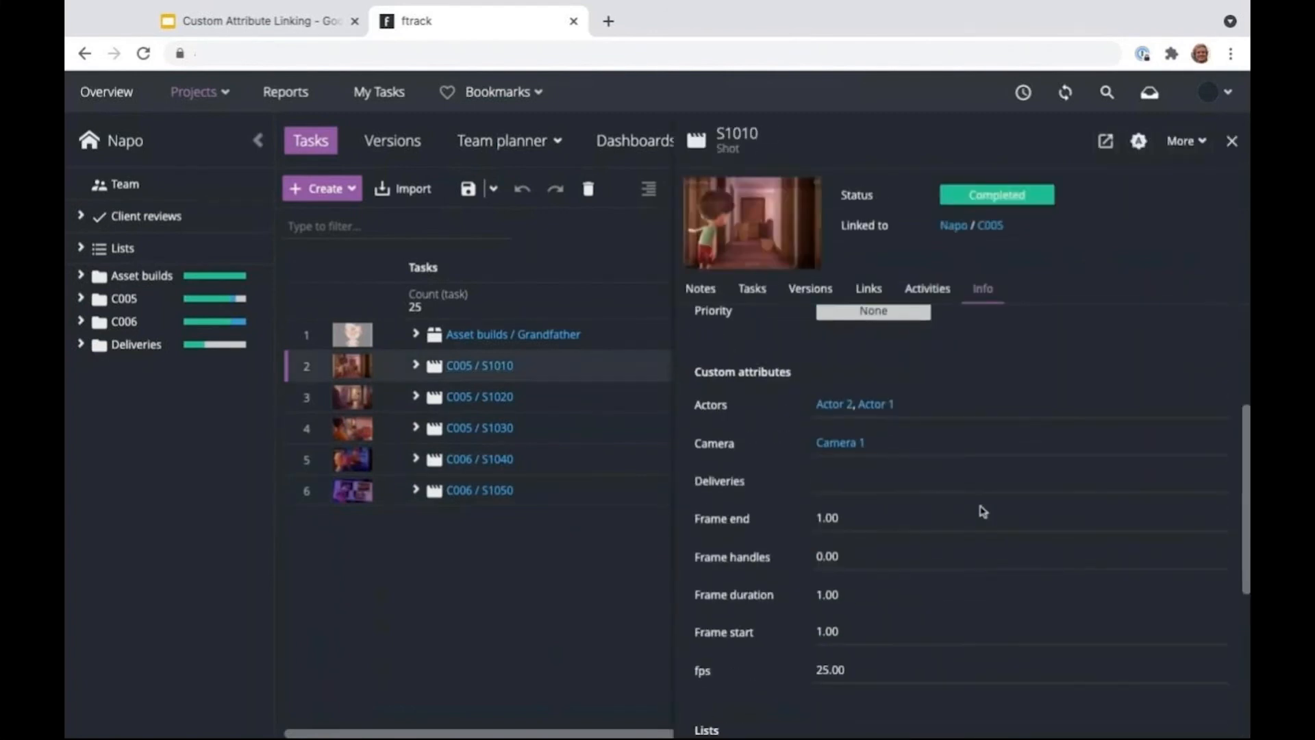
{"action": "left_click", "coordinate": [863, 486]}
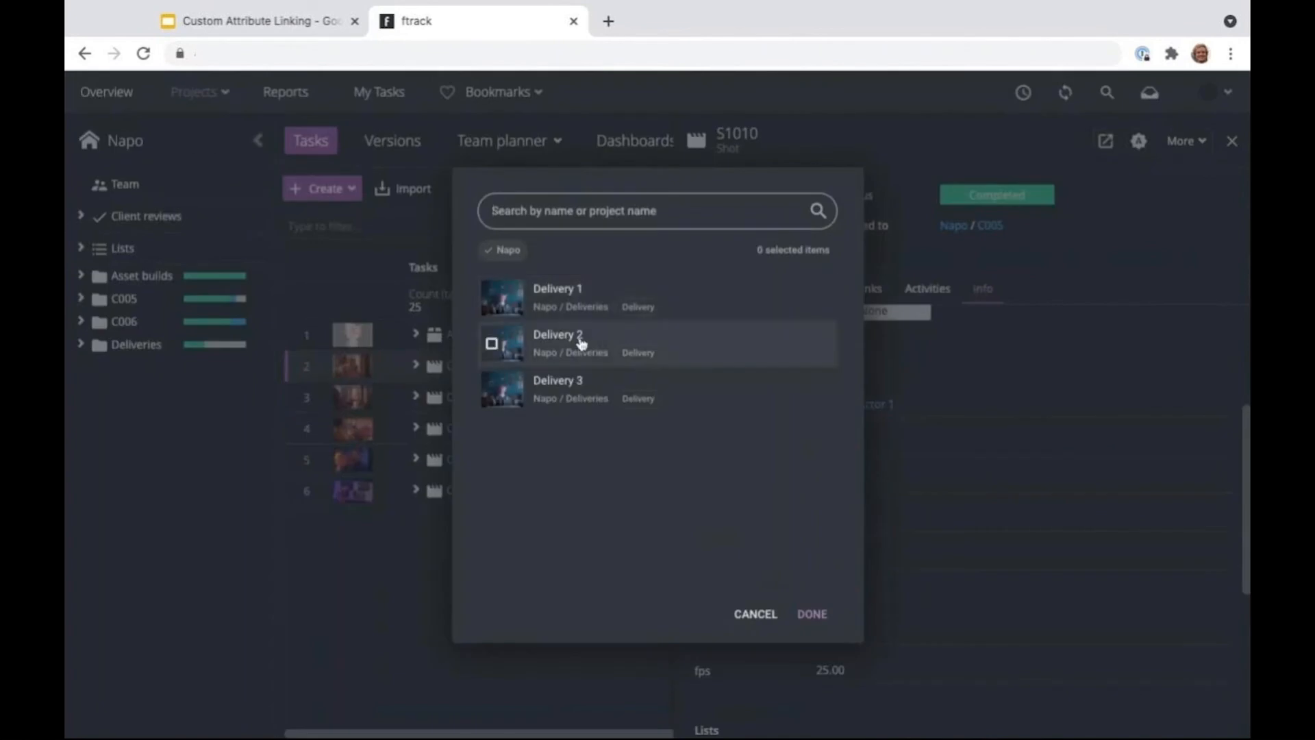
{"action": "left_click", "coordinate": [492, 299]}
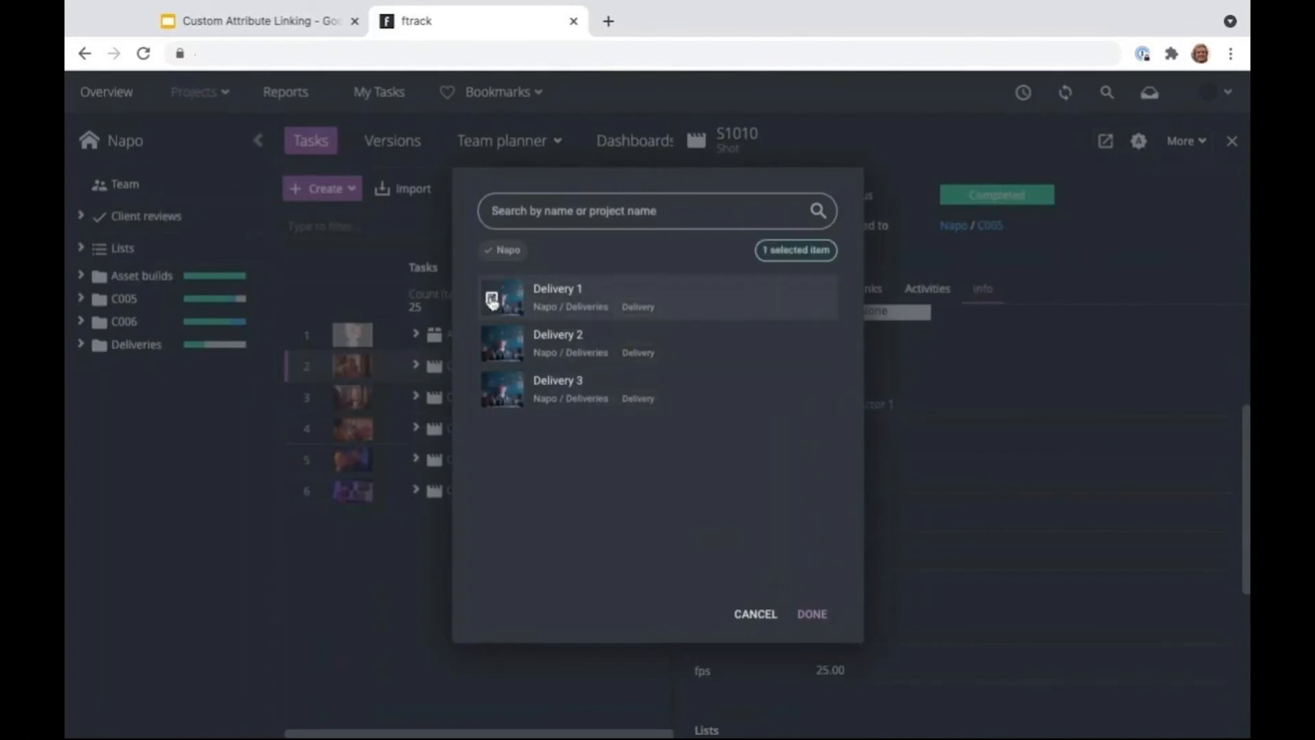
{"action": "left_click", "coordinate": [822, 619]}
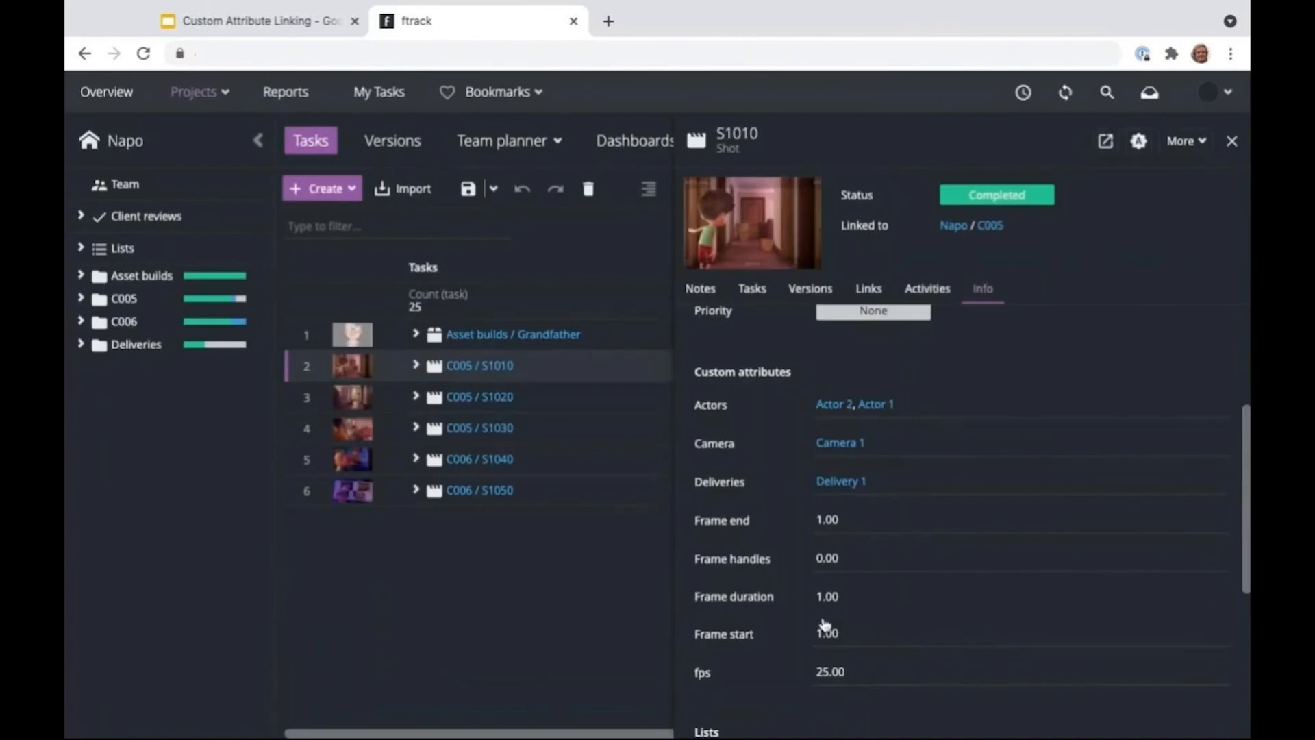
- Link Delivery 3 to the Deliveries attribute of shot S1030
{"action": "left_click", "coordinate": [482, 428]}
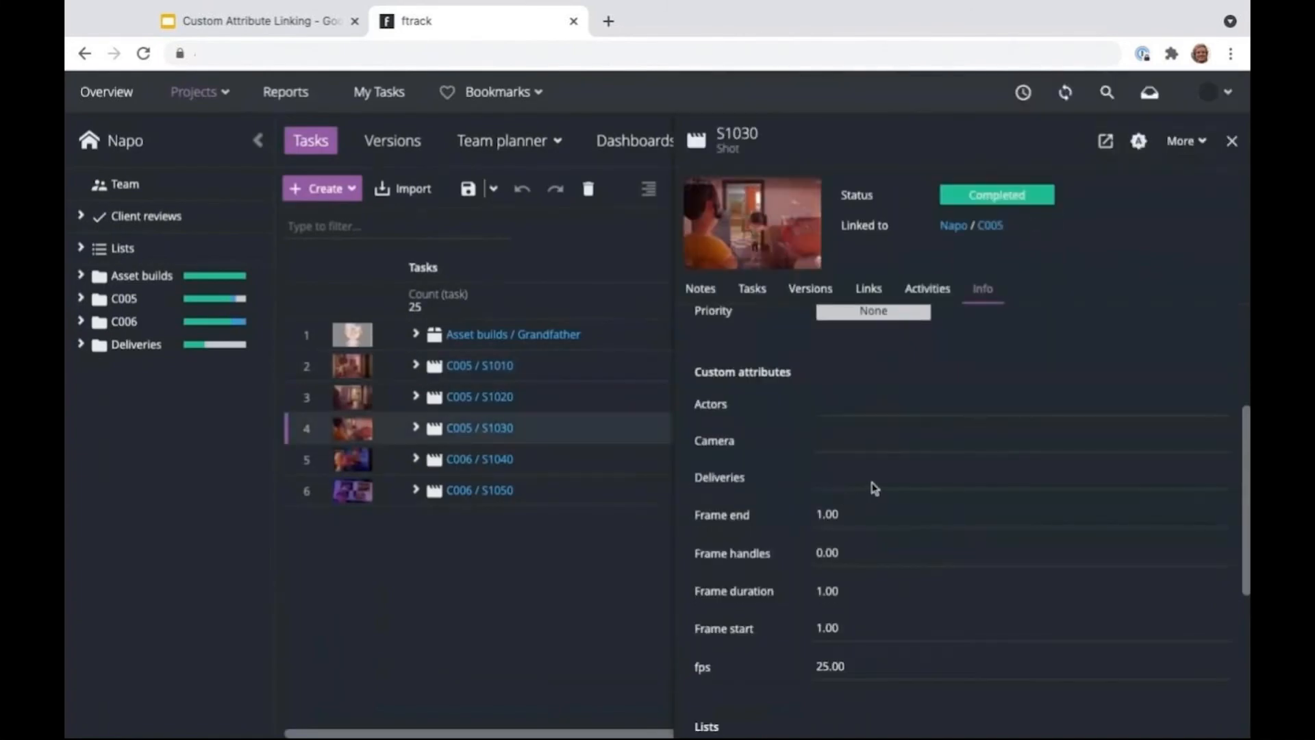
{"action": "left_click", "coordinate": [872, 487]}
{"action": "left_click", "coordinate": [494, 390]}
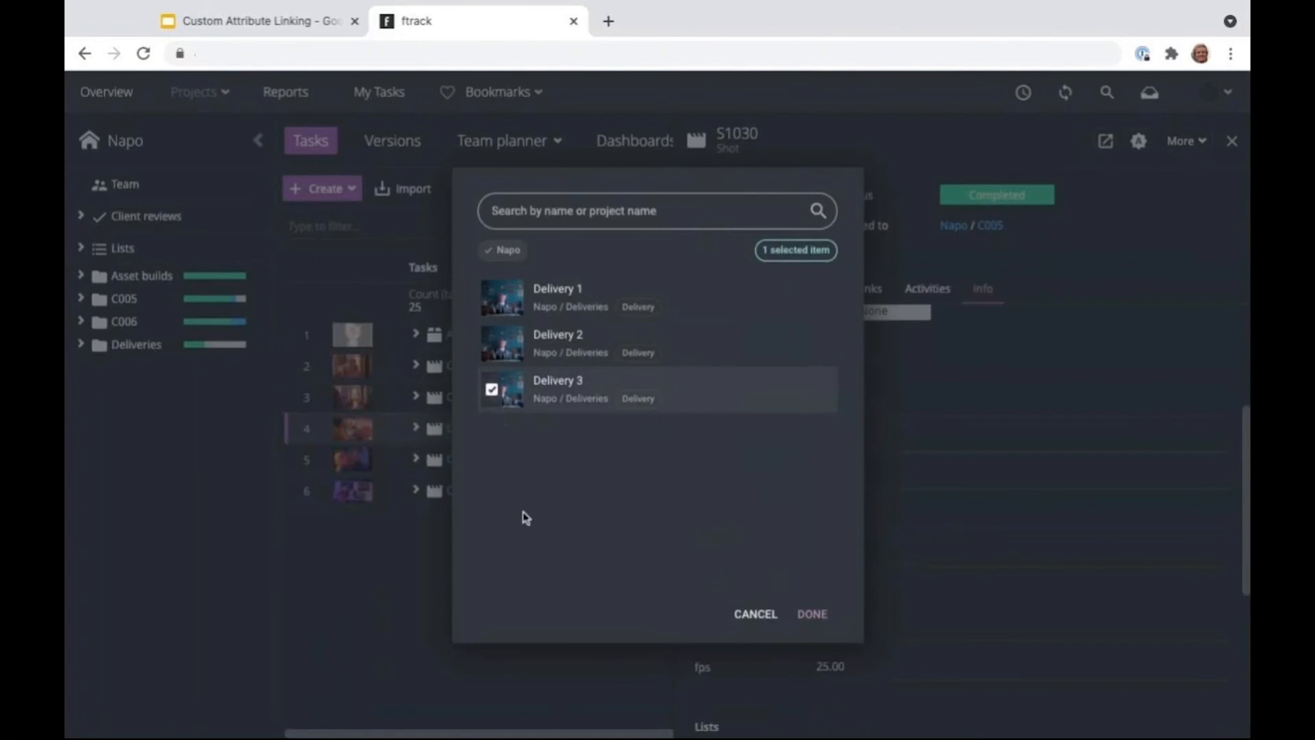
{"action": "left_click", "coordinate": [814, 616]}
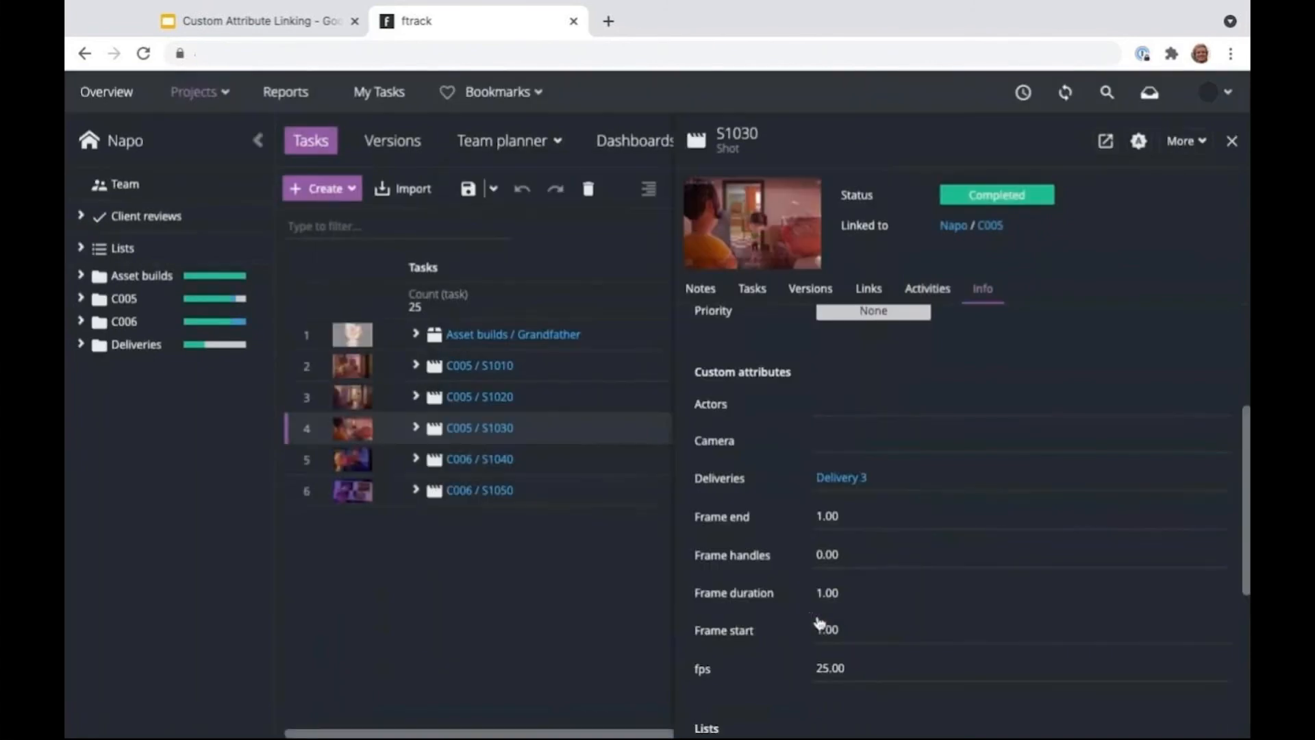
- Link Delivery 2 to the Deliveries attribute of shot S1040 and close the shot's details
{"action": "left_click", "coordinate": [476, 460]}
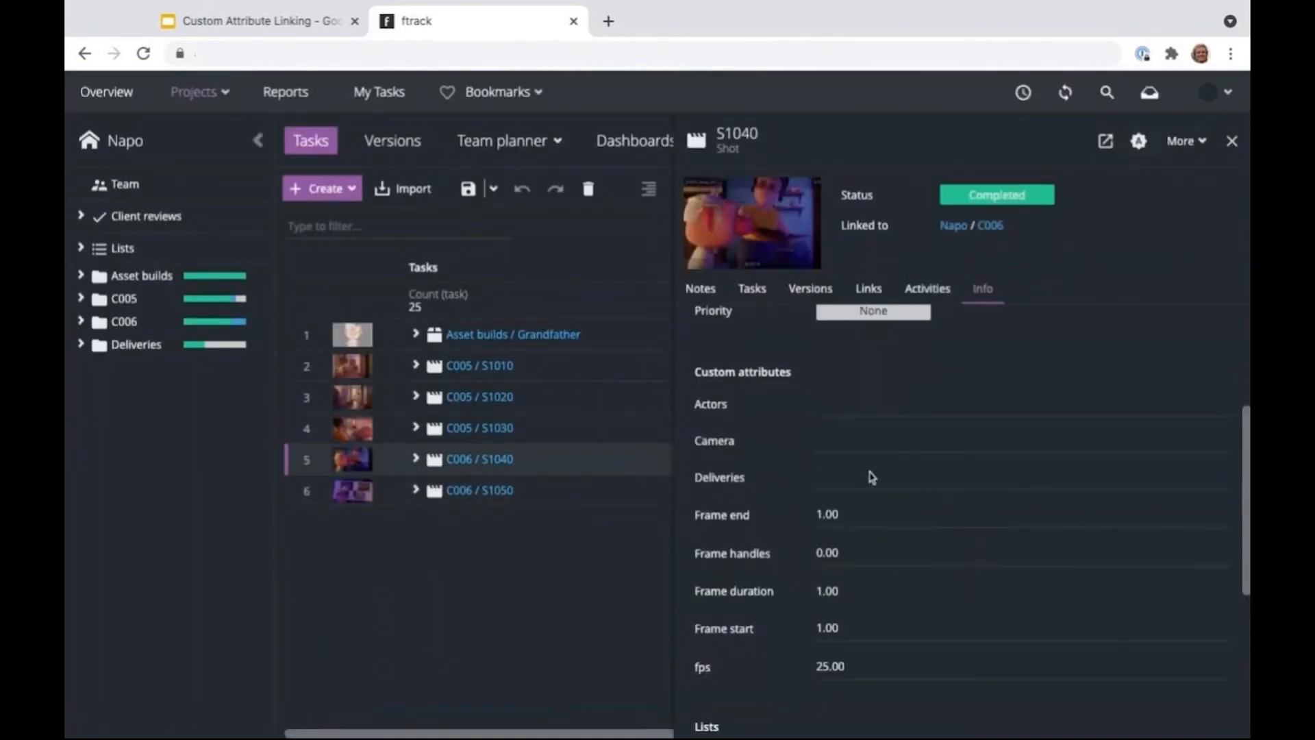
{"action": "left_click", "coordinate": [870, 478]}
{"action": "left_click", "coordinate": [554, 350]}
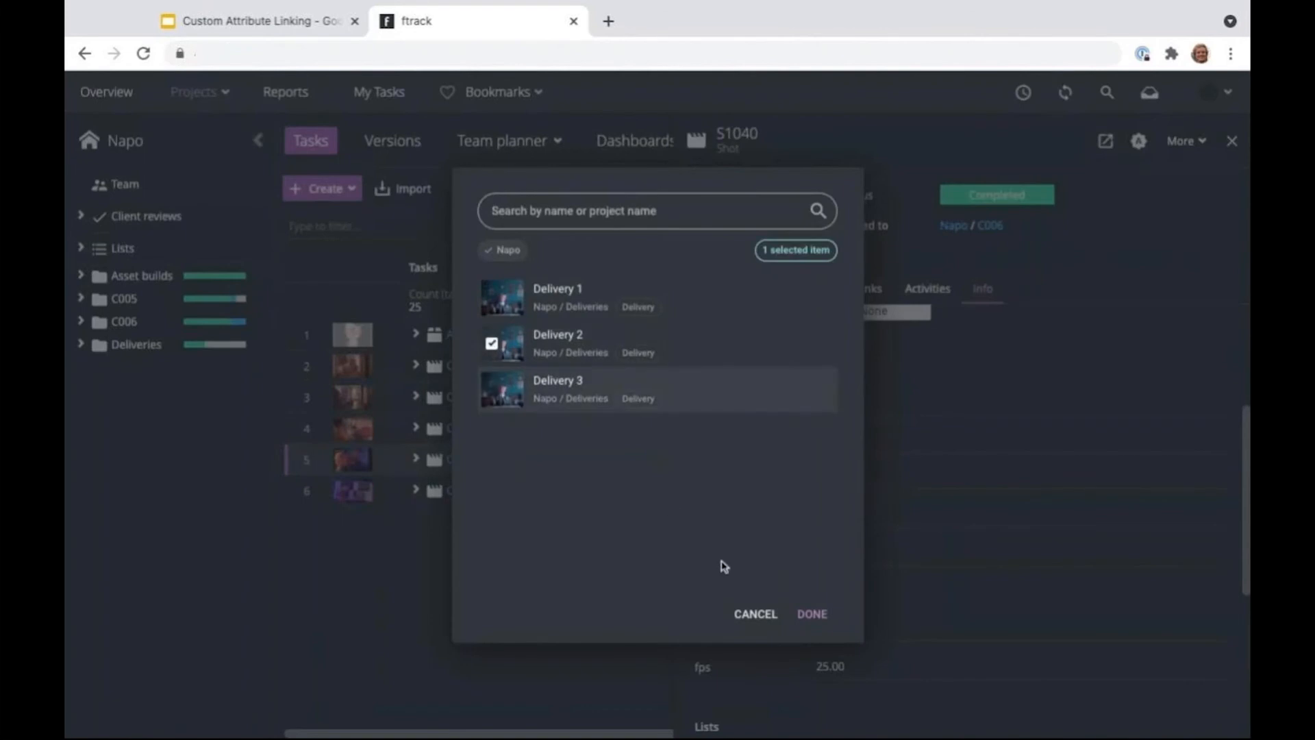
{"action": "left_click", "coordinate": [812, 615]}
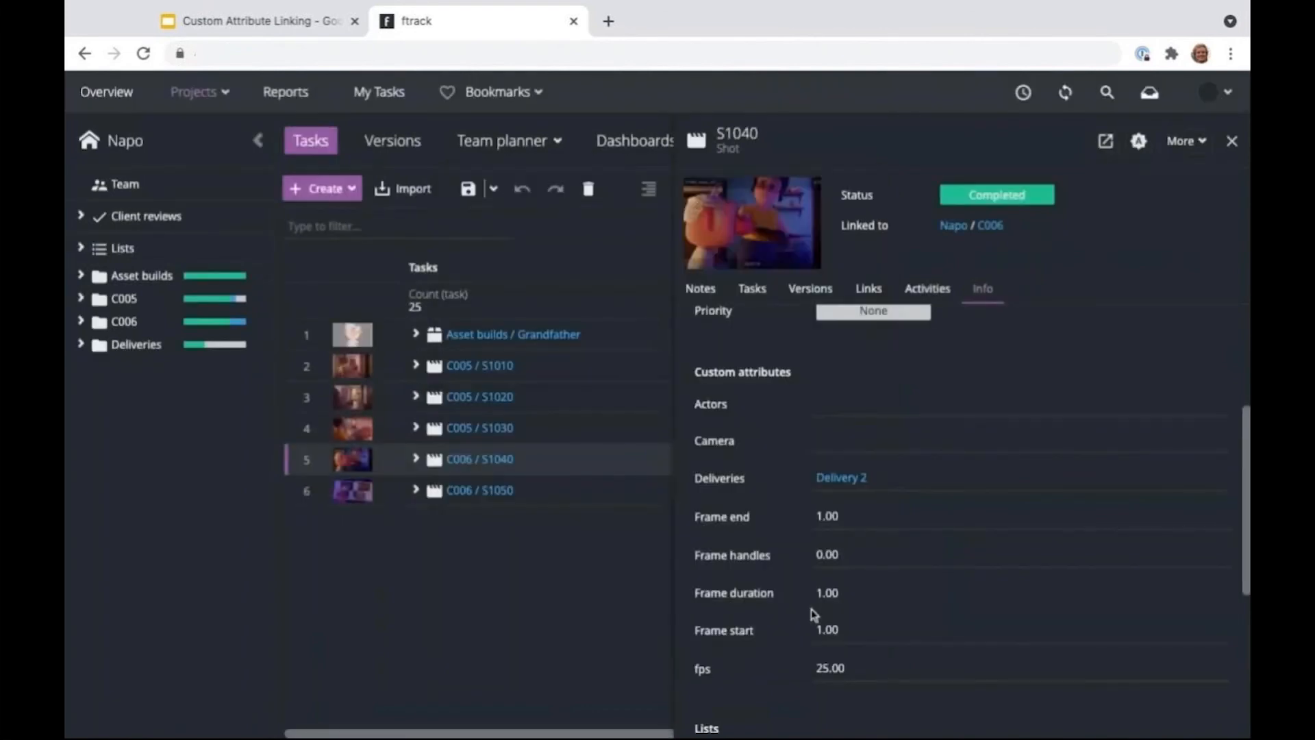
{"action": "left_click", "coordinate": [1232, 140]}
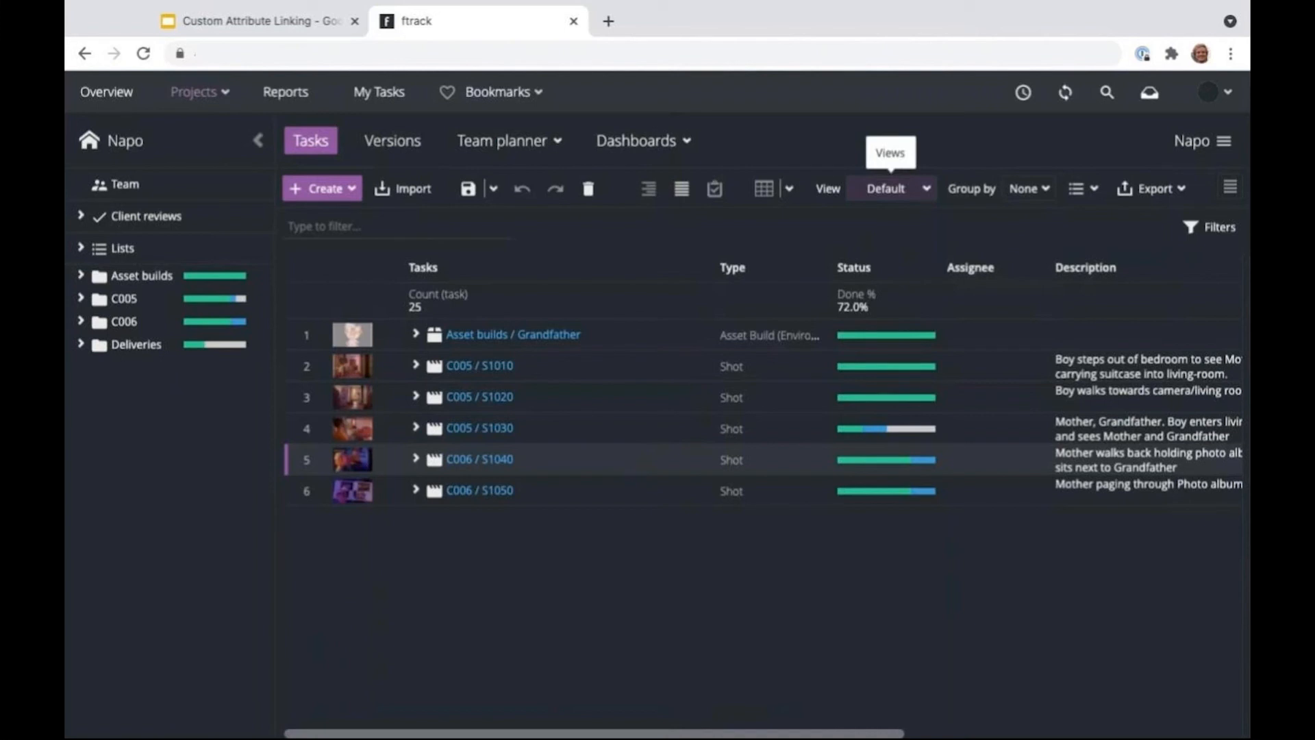
- Add a filter on the Shot custom attribute Deliveries to Napo's task list
{"action": "left_click", "coordinate": [926, 188]}
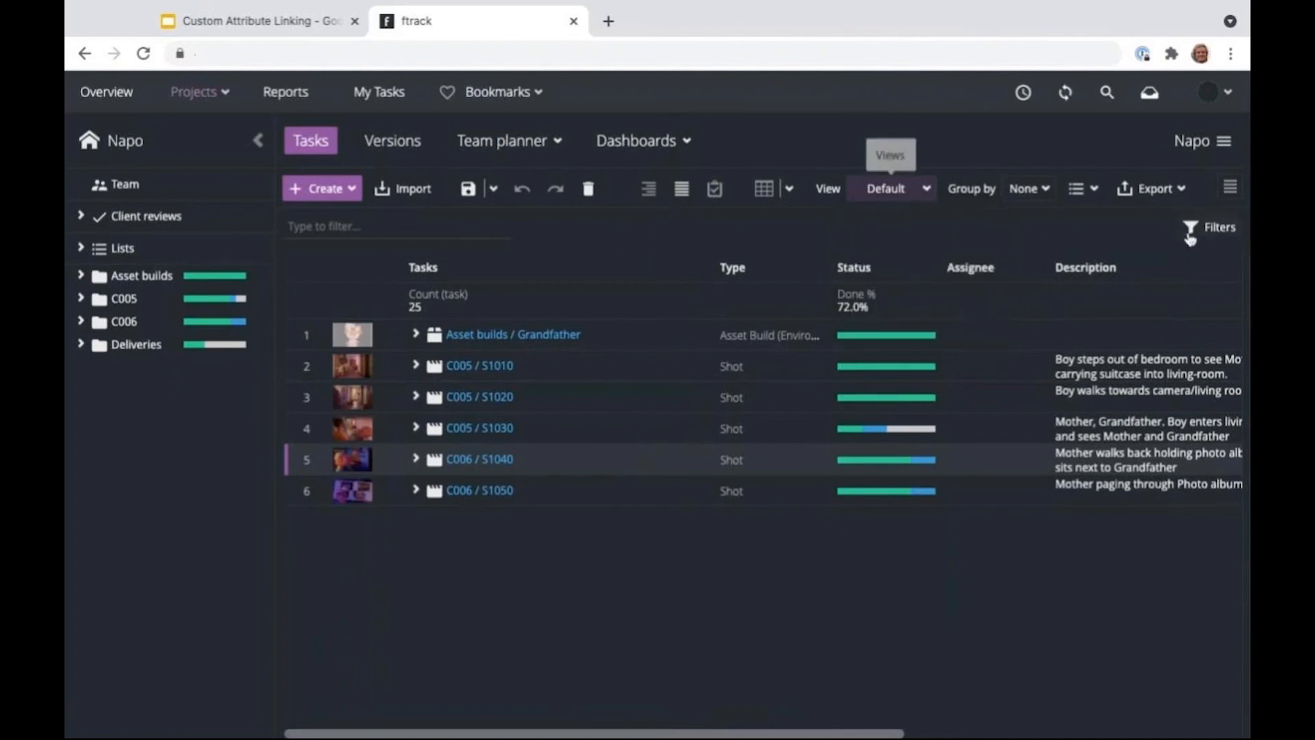
{"action": "left_click", "coordinate": [1210, 227]}
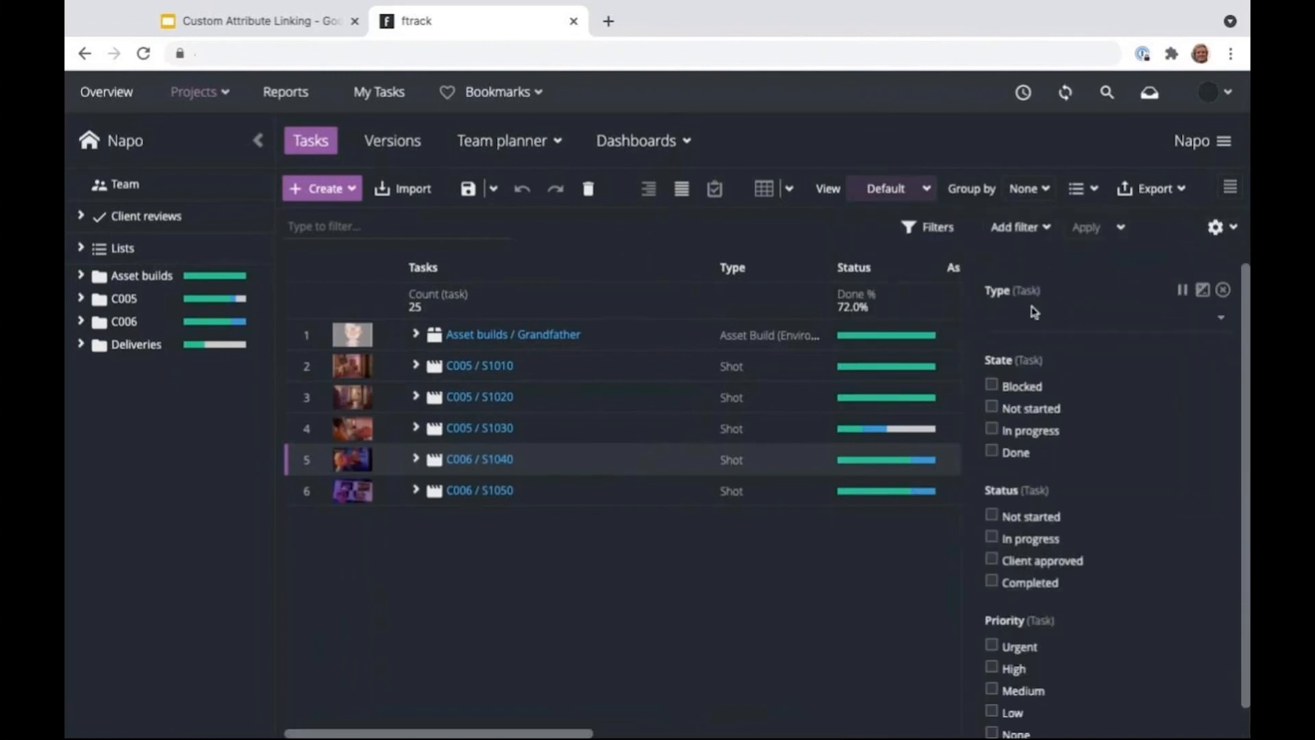
{"action": "left_click", "coordinate": [1046, 229]}
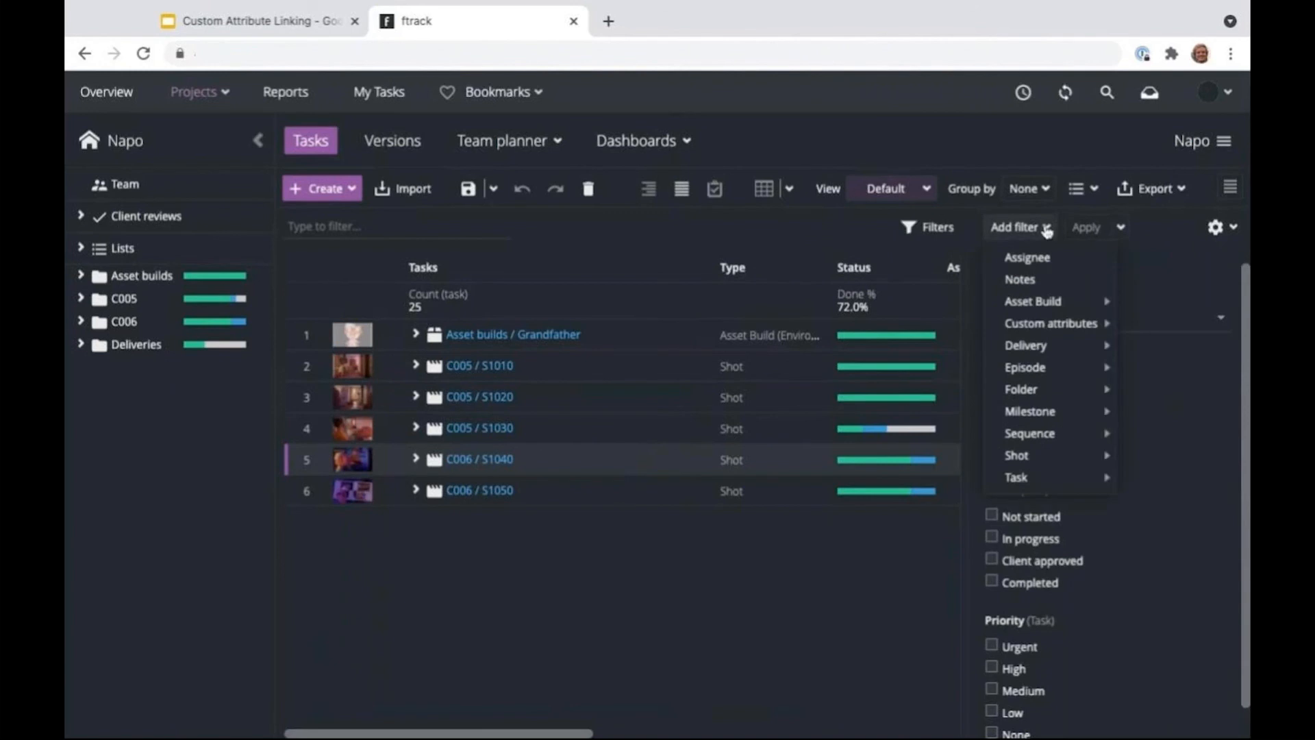
{"action": "mouse_move", "coordinate": [1045, 325]}
{"action": "mouse_move", "coordinate": [1144, 331]}
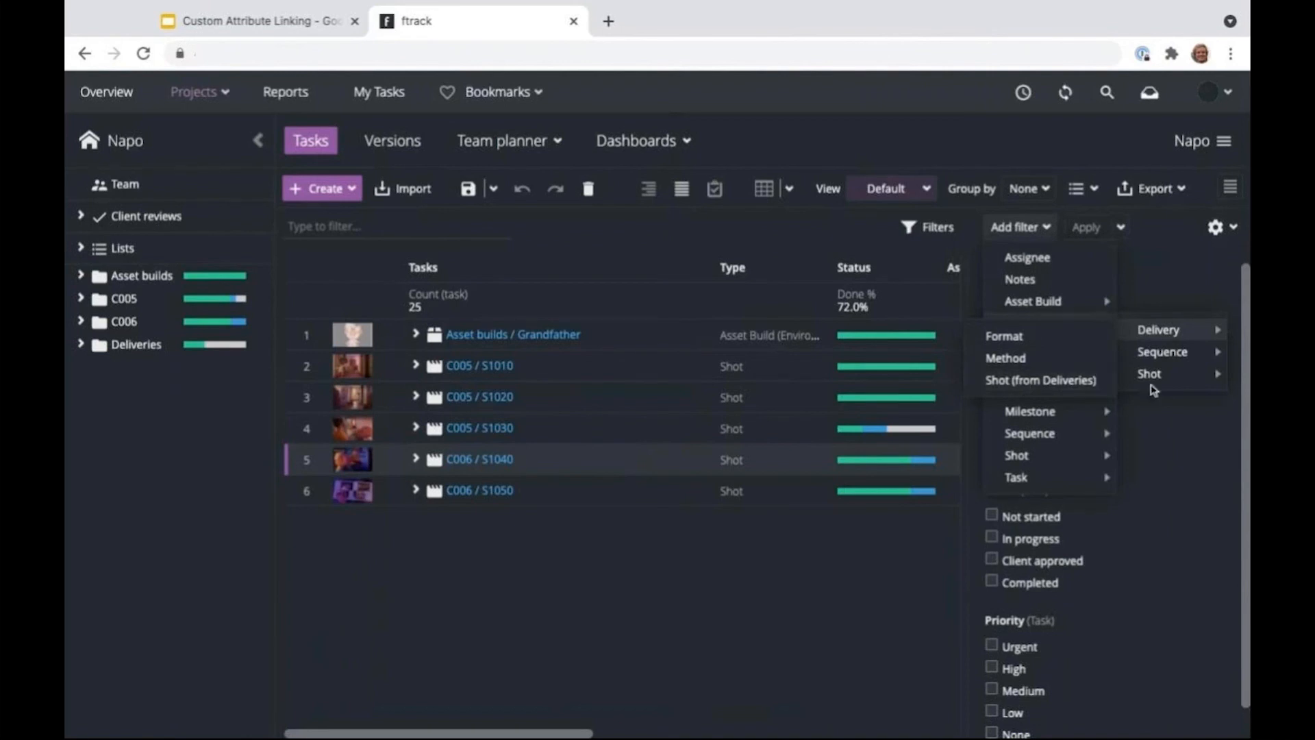
{"action": "mouse_move", "coordinate": [1163, 376]}
{"action": "left_click", "coordinate": [1034, 411]}
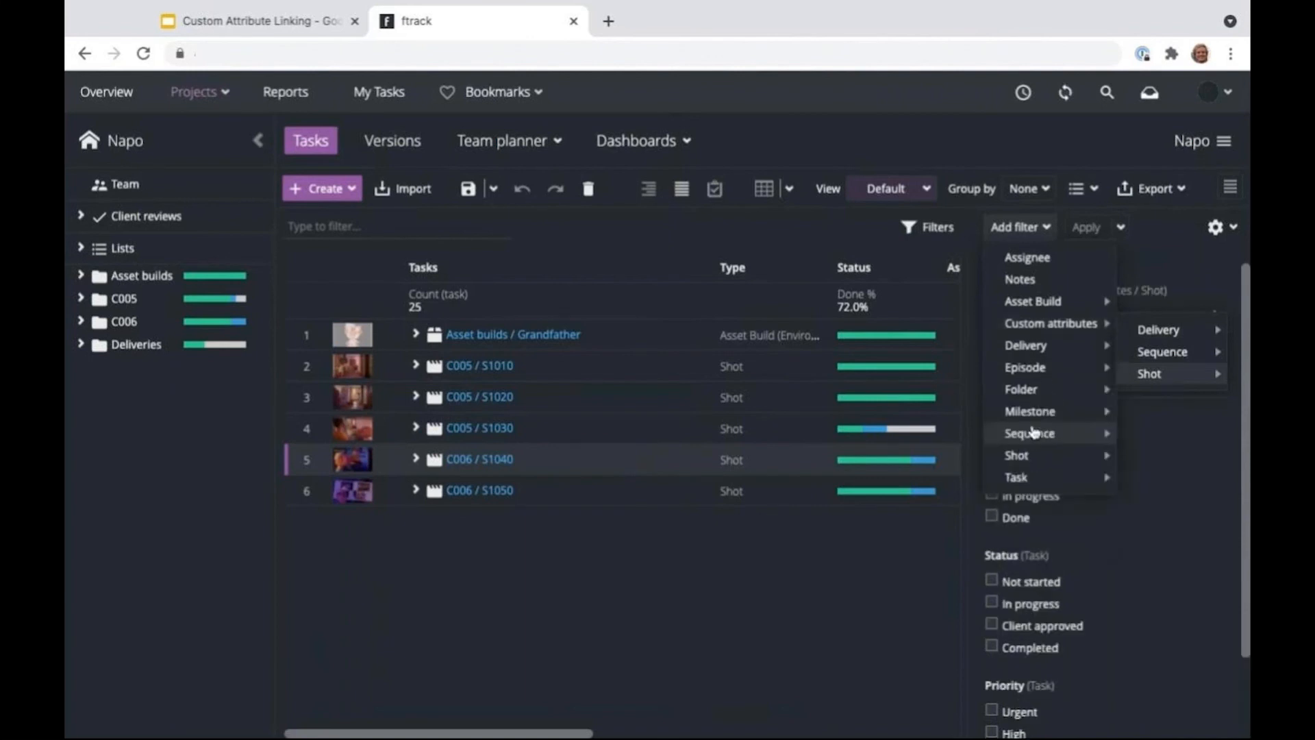
{"action": "mouse_move", "coordinate": [1027, 477]}
{"action": "left_click", "coordinate": [1157, 258]}
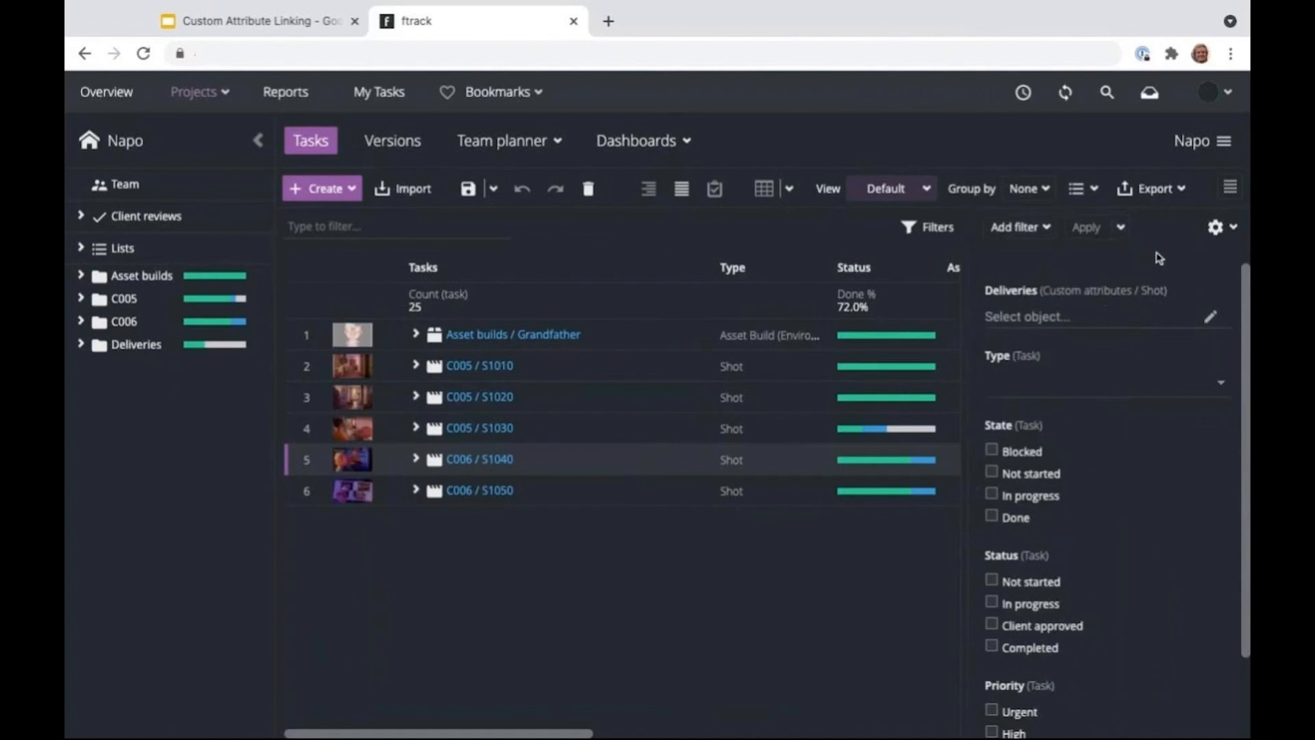
- Set the Deliveries filter to Delivery 1, Delivery 2 and Delivery 3
{"action": "left_click", "coordinate": [1038, 322]}
{"action": "left_click", "coordinate": [492, 297]}
{"action": "left_click", "coordinate": [492, 343]}
{"action": "left_click", "coordinate": [491, 389]}
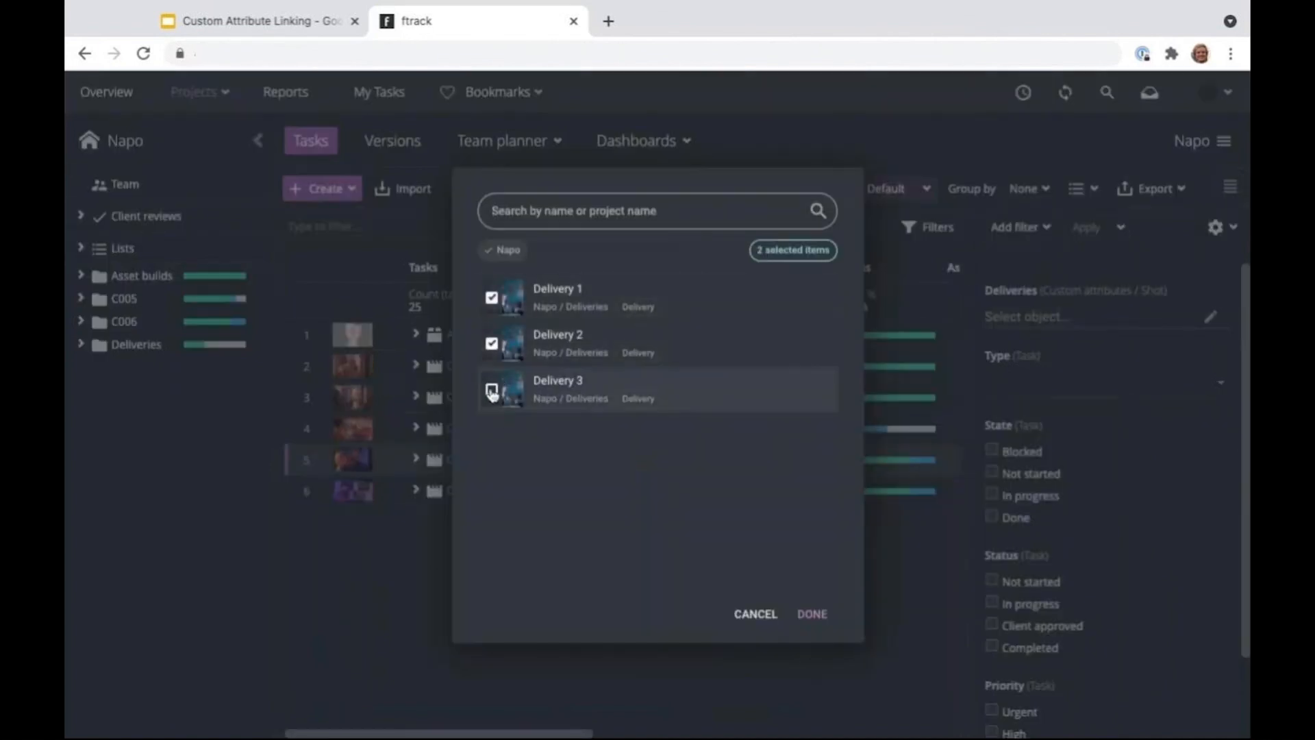
{"action": "left_click", "coordinate": [812, 615]}
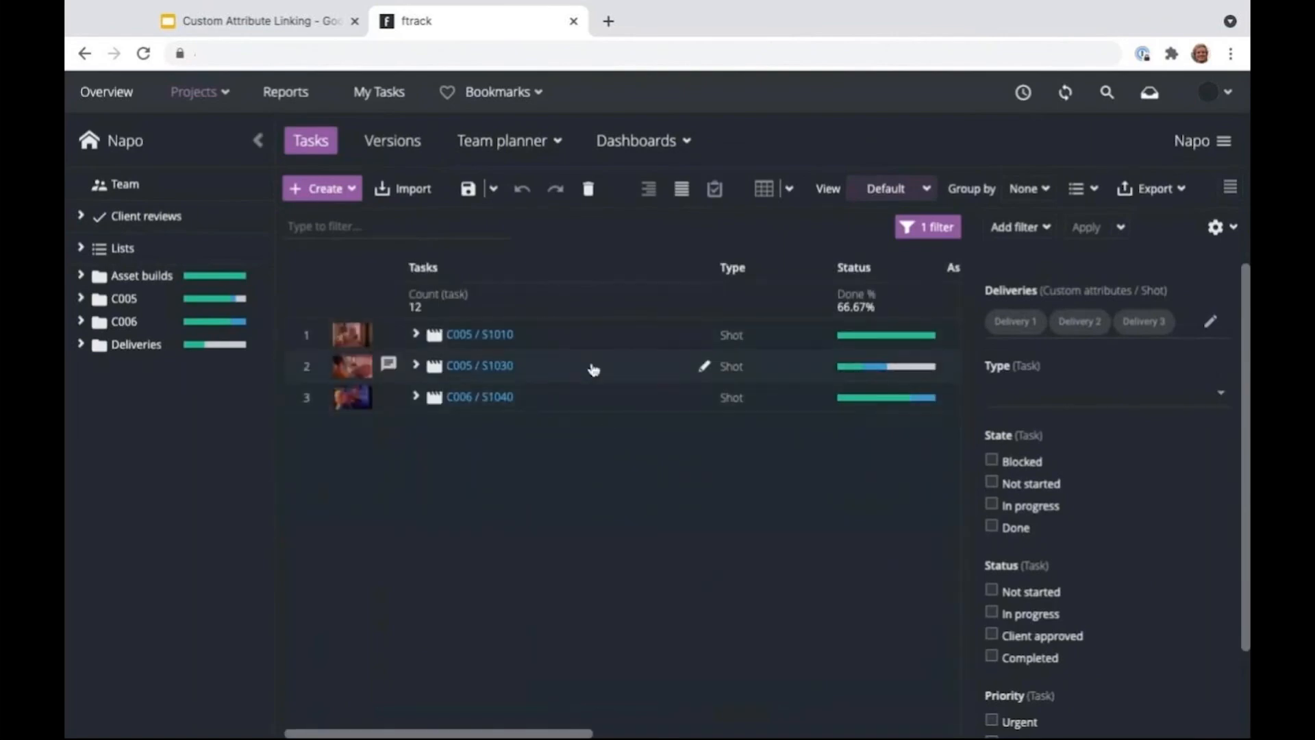
- Invert the Deliveries filter to examine shots without those deliveries, restore it and hide the filter settings
{"action": "mouse_move", "coordinate": [1200, 296]}
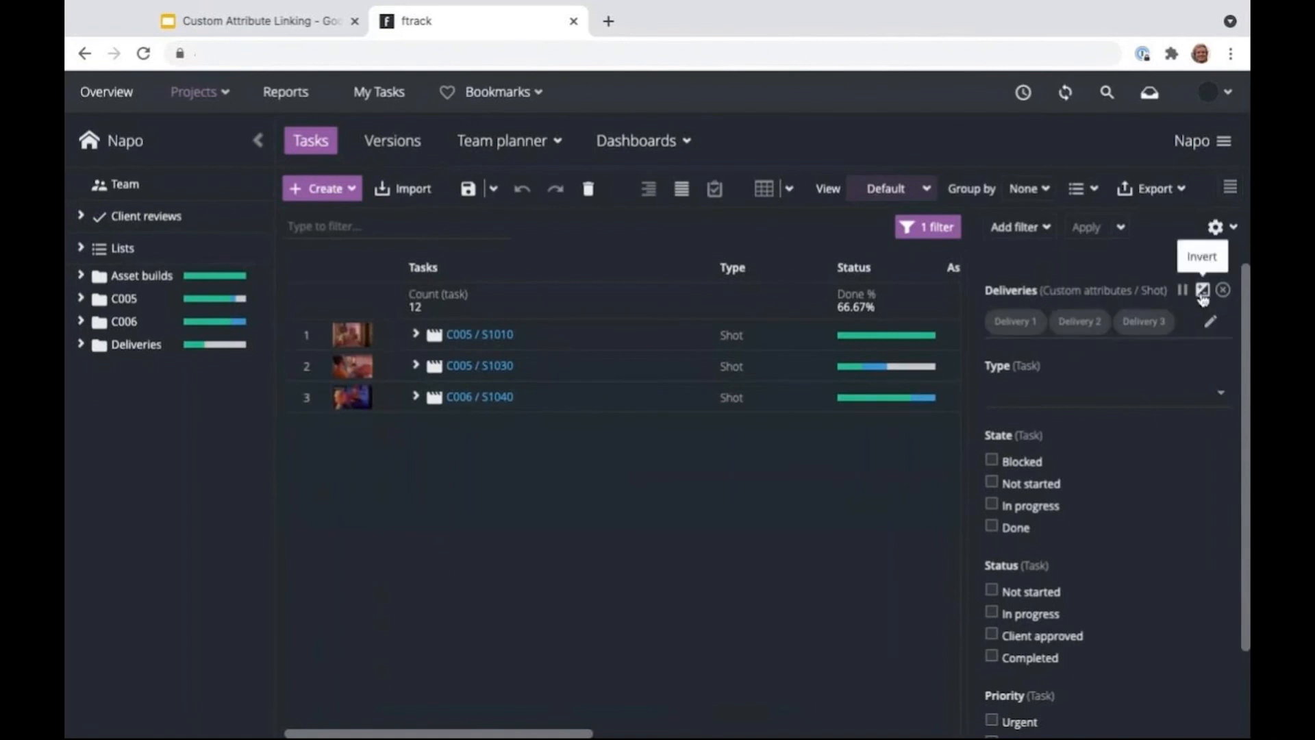
{"action": "left_click", "coordinate": [1202, 293]}
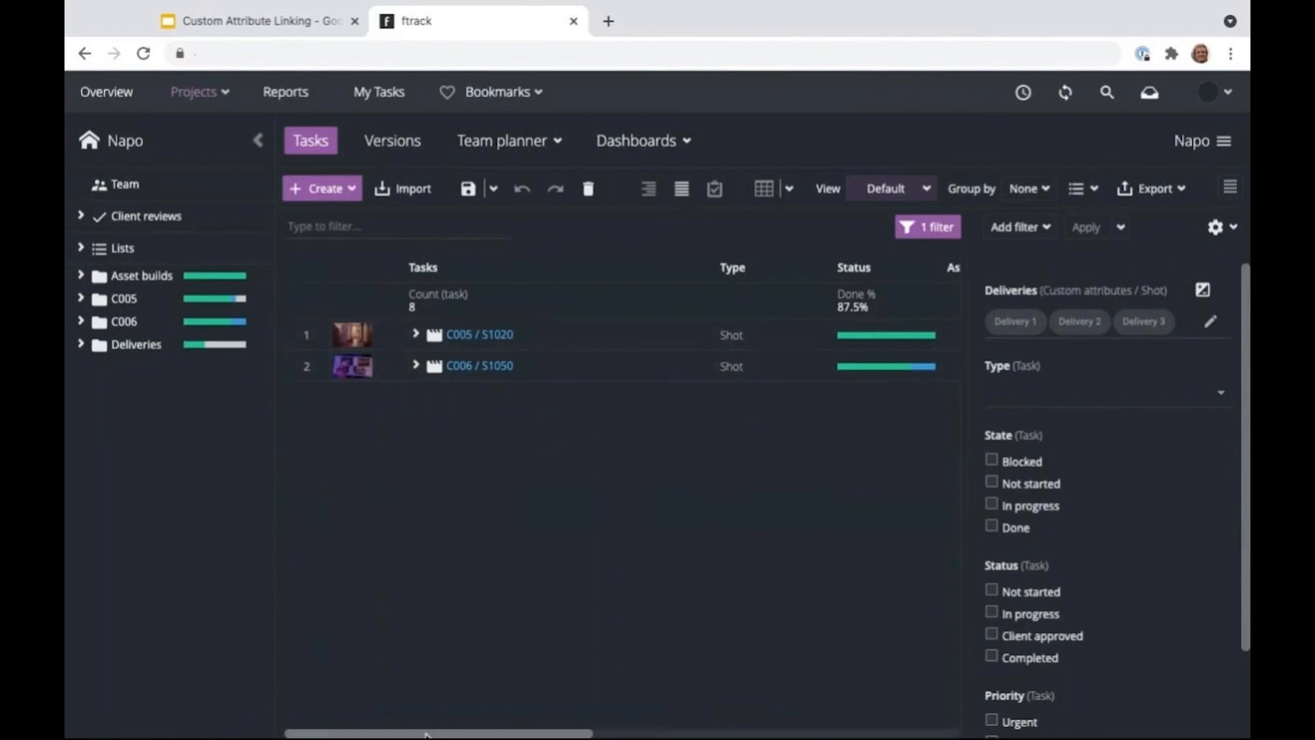
{"action": "mouse_move", "coordinate": [424, 735]}
{"action": "left_mouse_down"}
{"action": "mouse_move", "coordinate": [793, 734]}
{"action": "mouse_move", "coordinate": [425, 735]}
{"action": "left_mouse_up"}
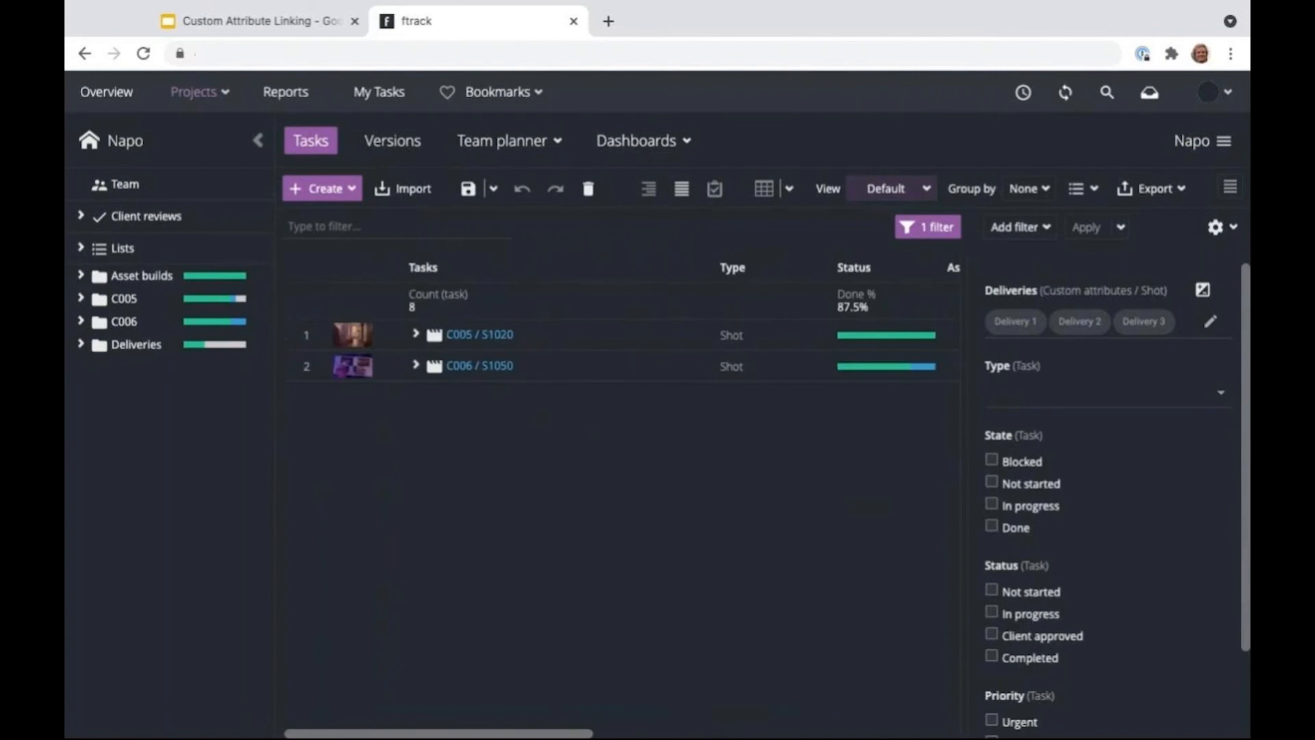
{"action": "left_click", "coordinate": [1205, 292]}
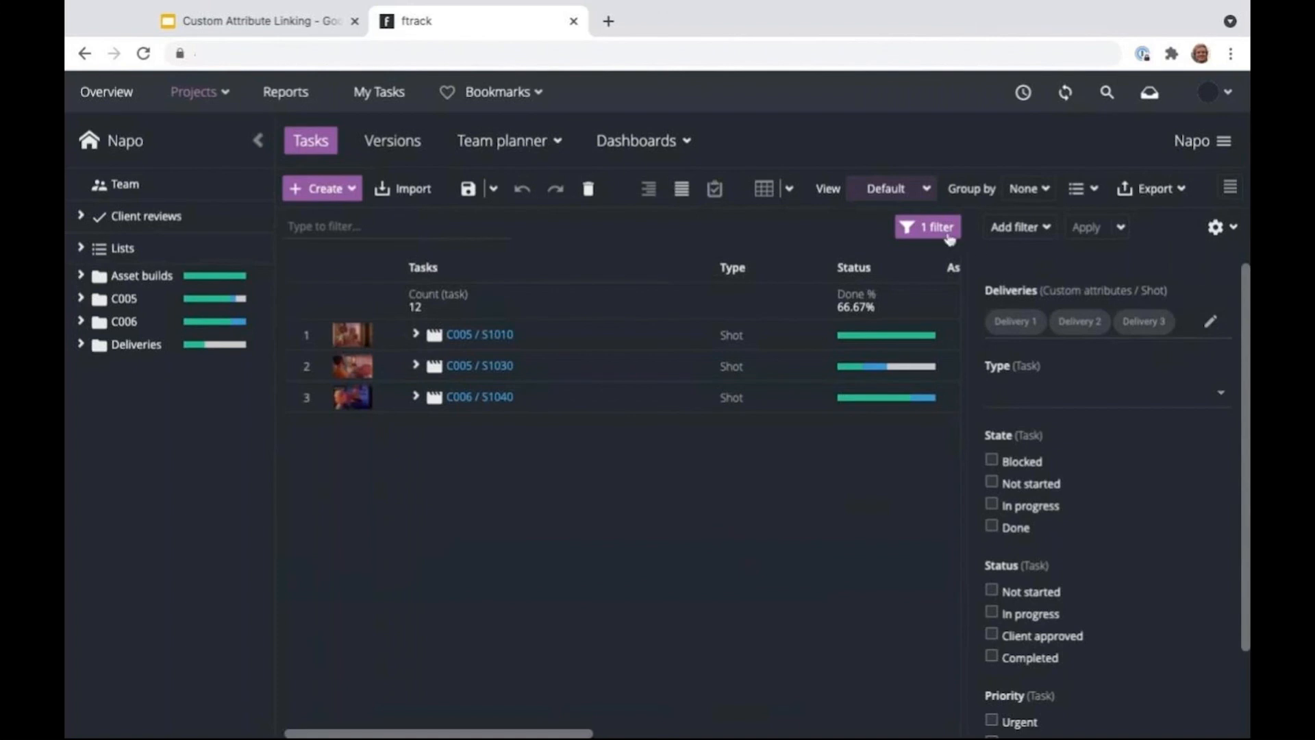
{"action": "left_click", "coordinate": [927, 230]}
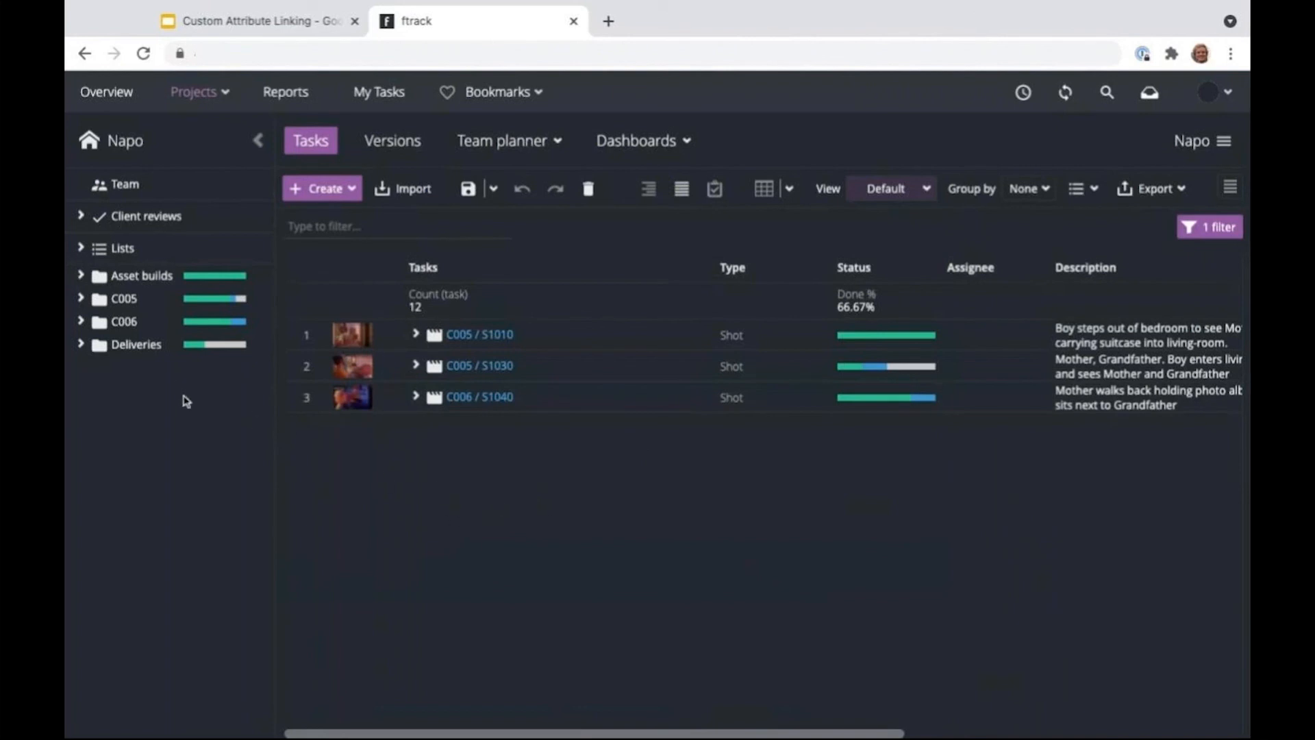
- Open Napo's Deliveries folder and reapply the Default view to clear the shot filter
{"action": "left_click", "coordinate": [127, 349]}
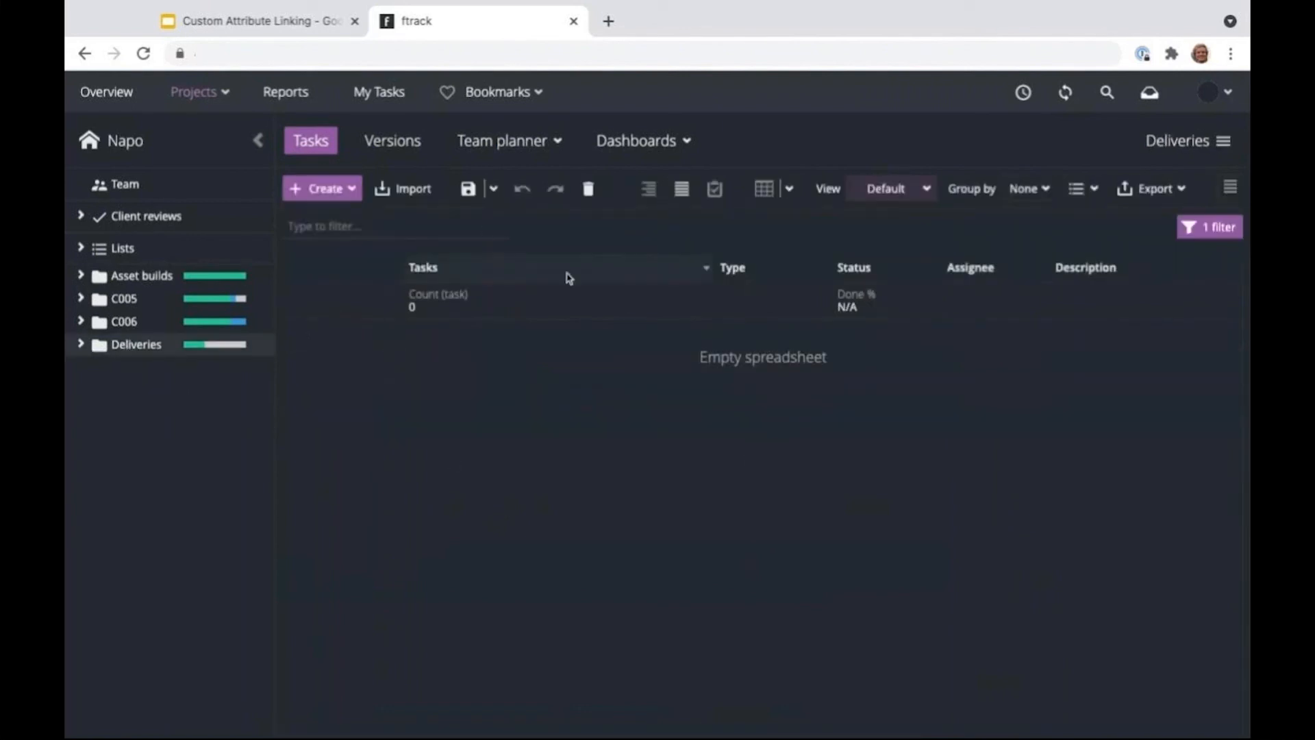
{"action": "left_click", "coordinate": [916, 192]}
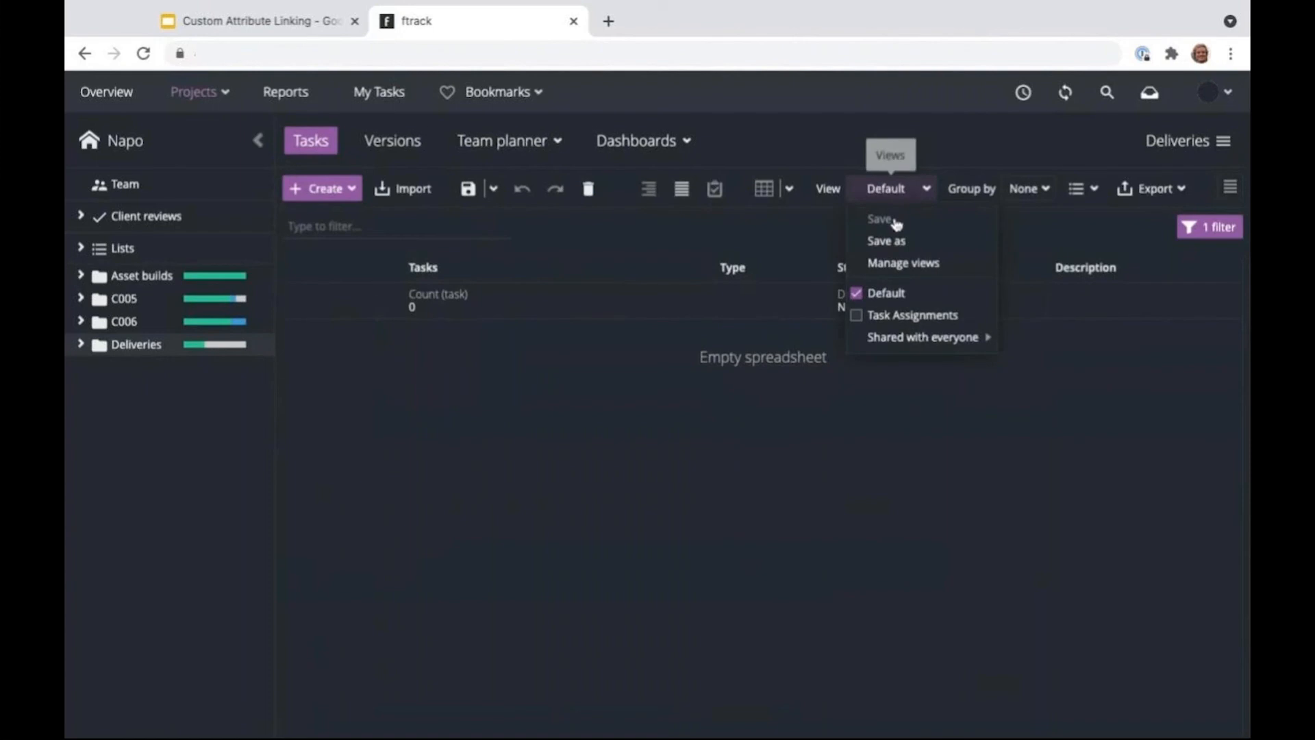
{"action": "left_click", "coordinate": [891, 299]}
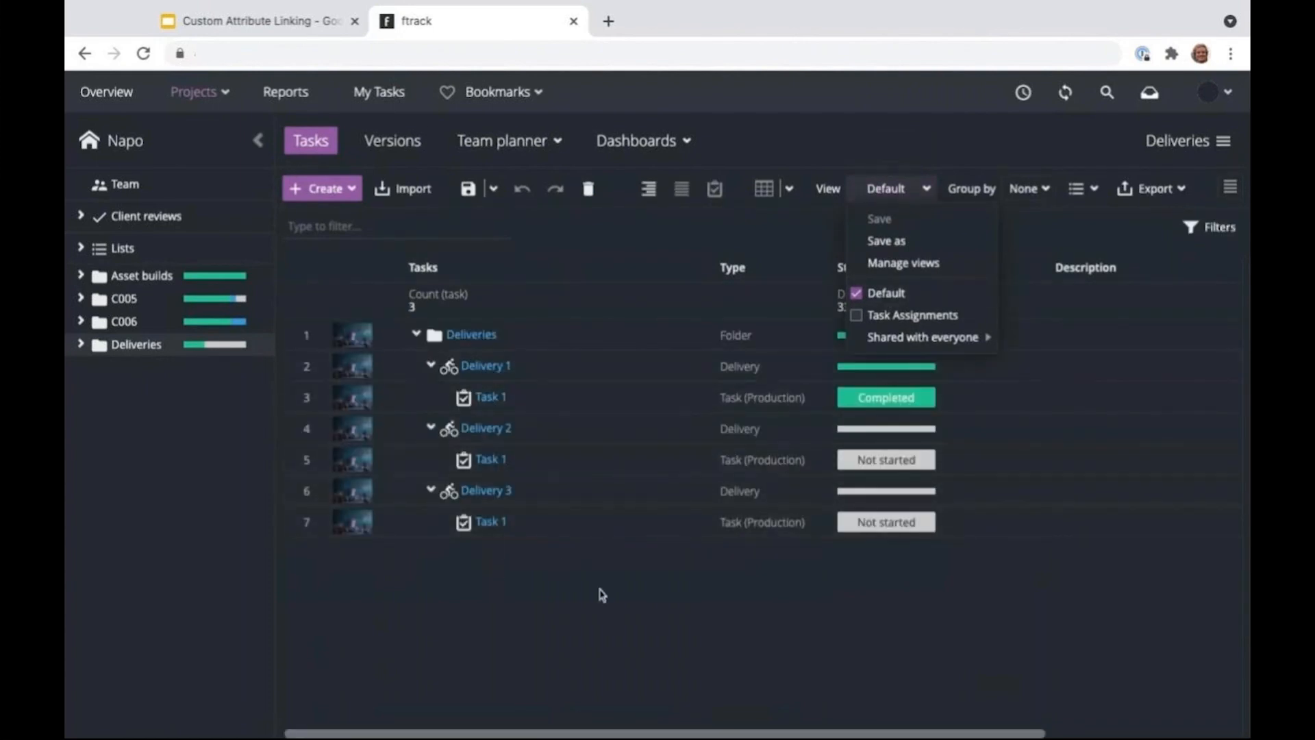
{"action": "left_click", "coordinate": [612, 613]}
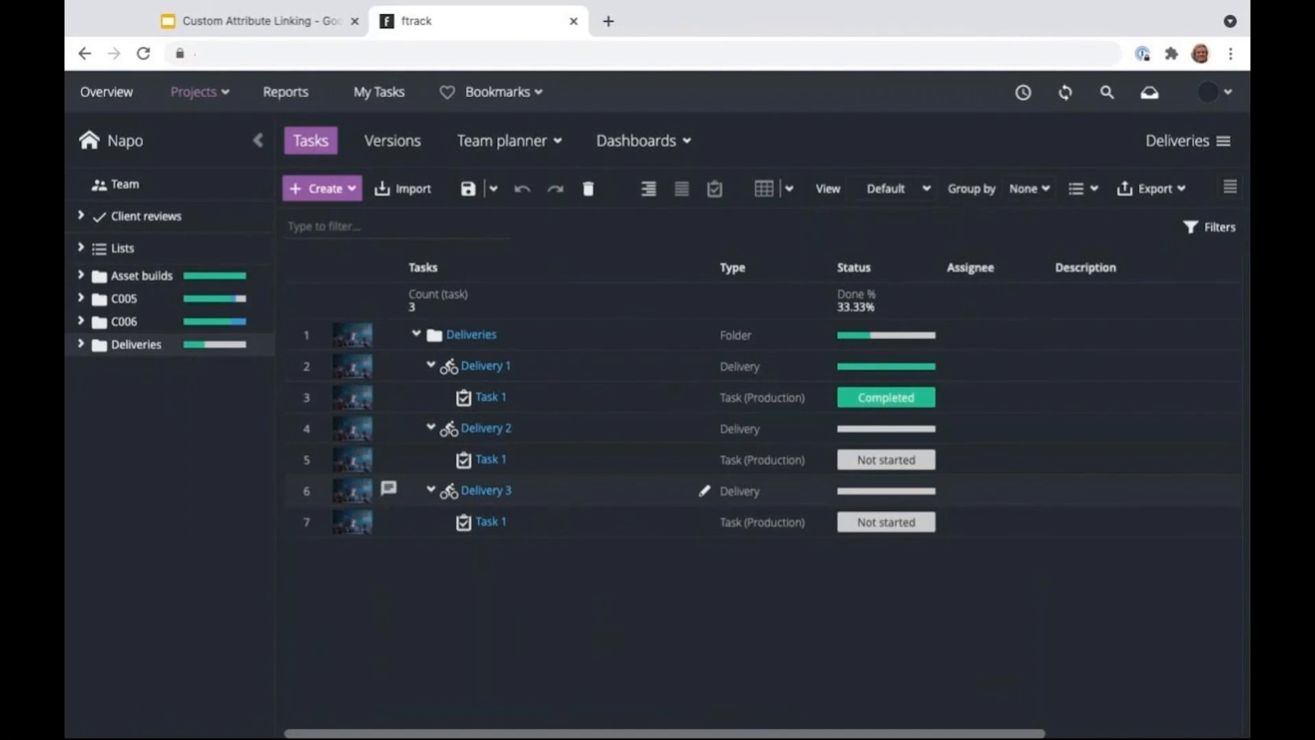
- Open the Global project to view its actors and cameras, and go to the projects overview
{"action": "left_click", "coordinate": [194, 91]}
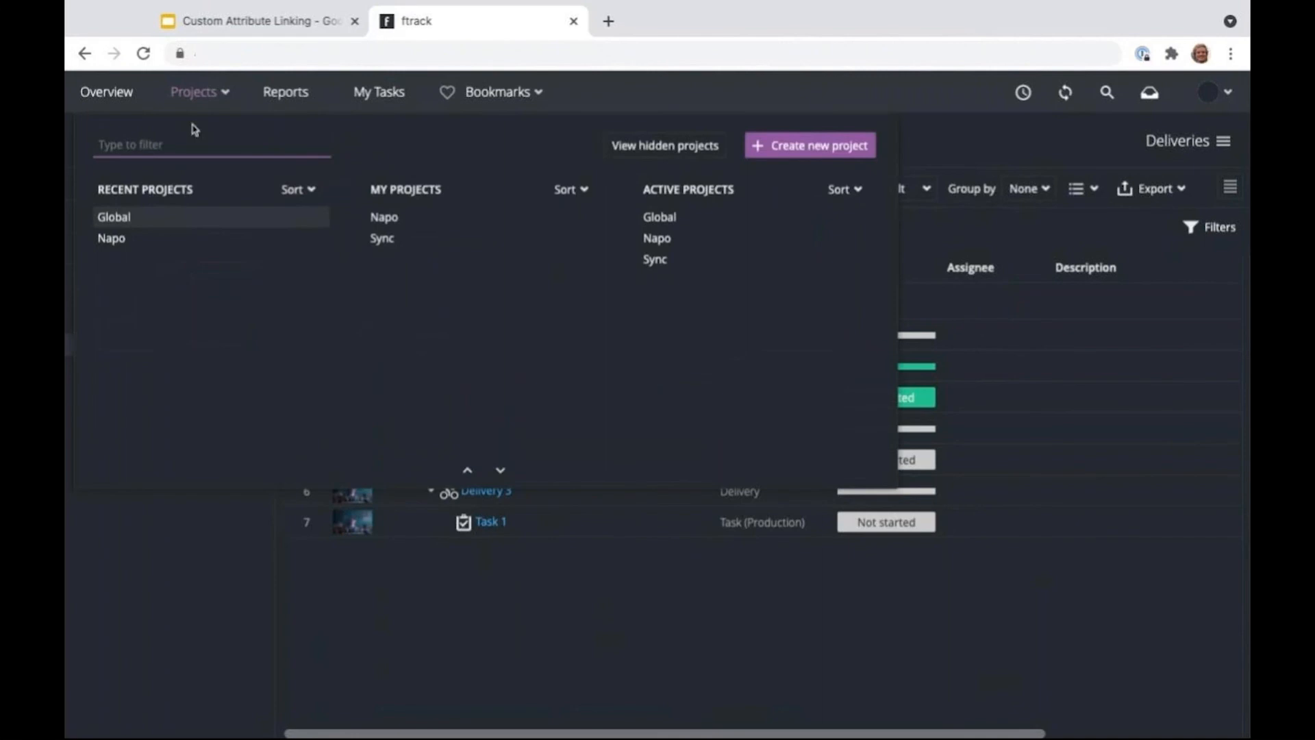
{"action": "left_click", "coordinate": [124, 218]}
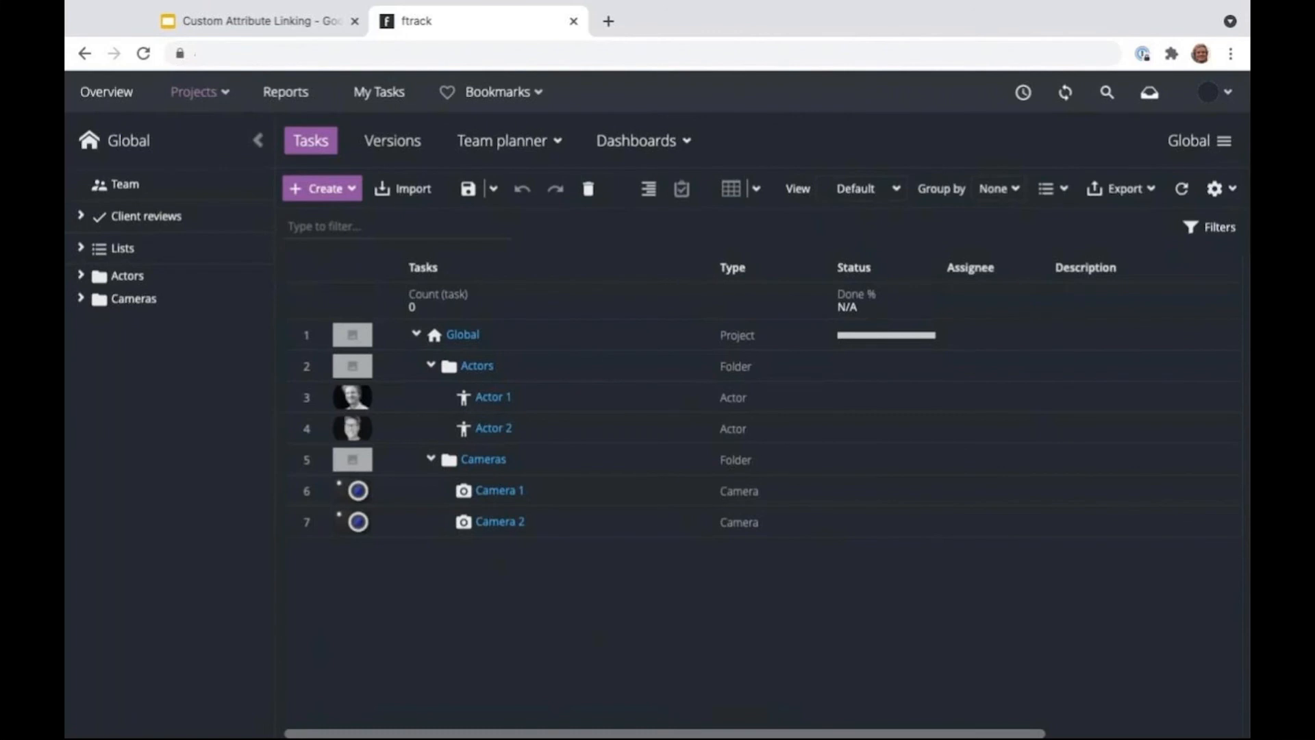
{"action": "left_click", "coordinate": [106, 92]}
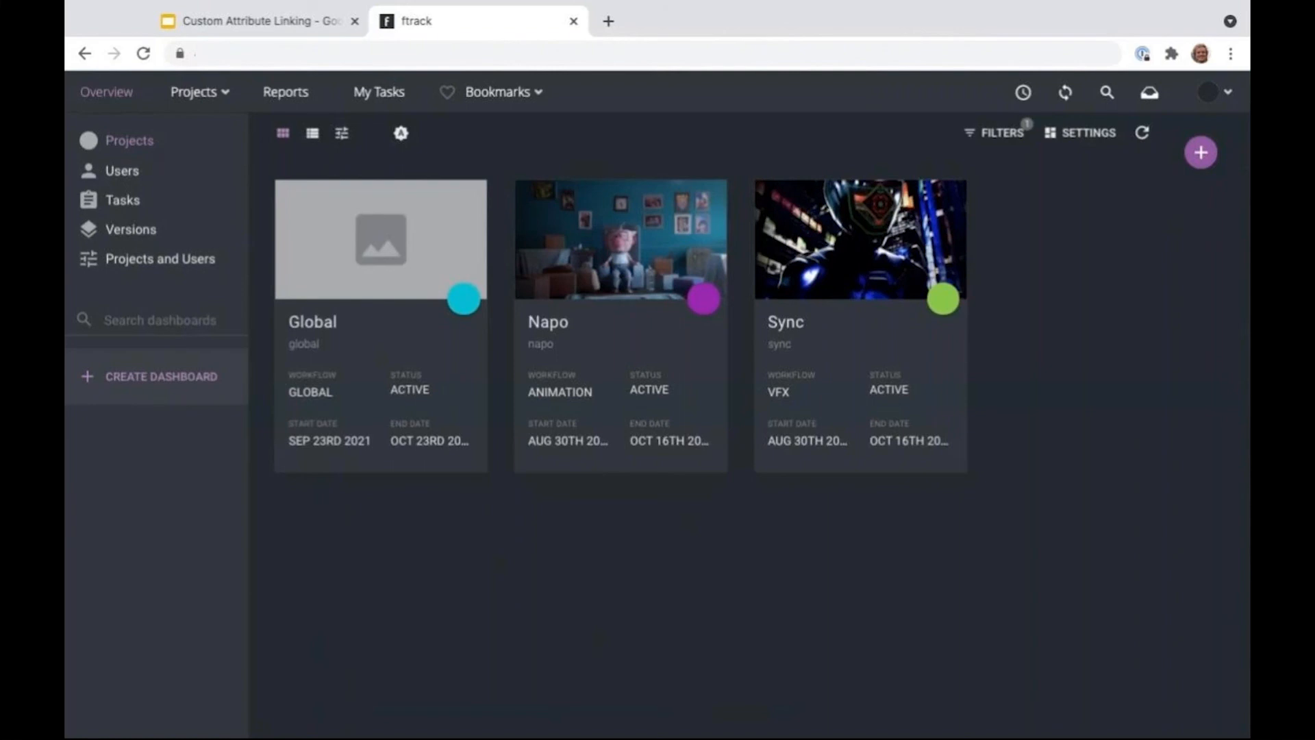
- Create a cross-project view dashboard named "Shots using cameras" with the type Shot
{"action": "left_click", "coordinate": [161, 376]}
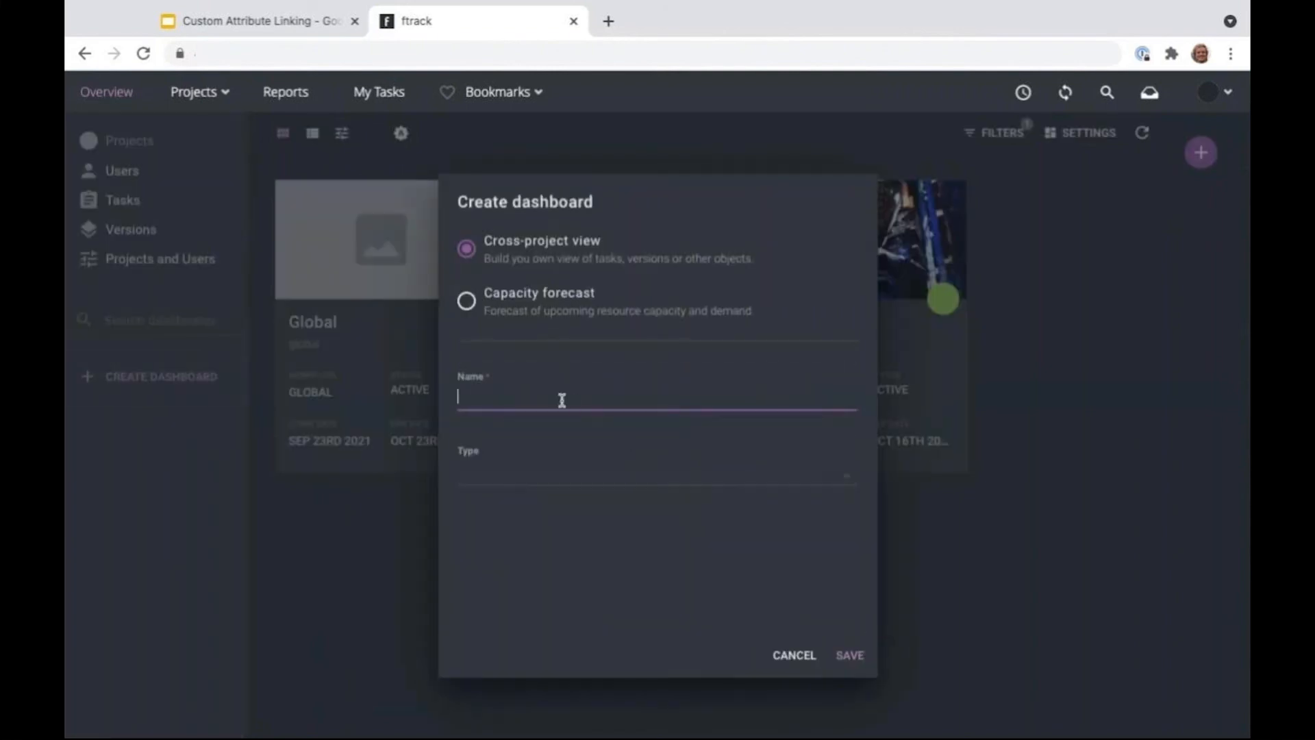
{"action": "type", "text": "Shots using cameras"}
{"action": "left_click", "coordinate": [620, 474]}
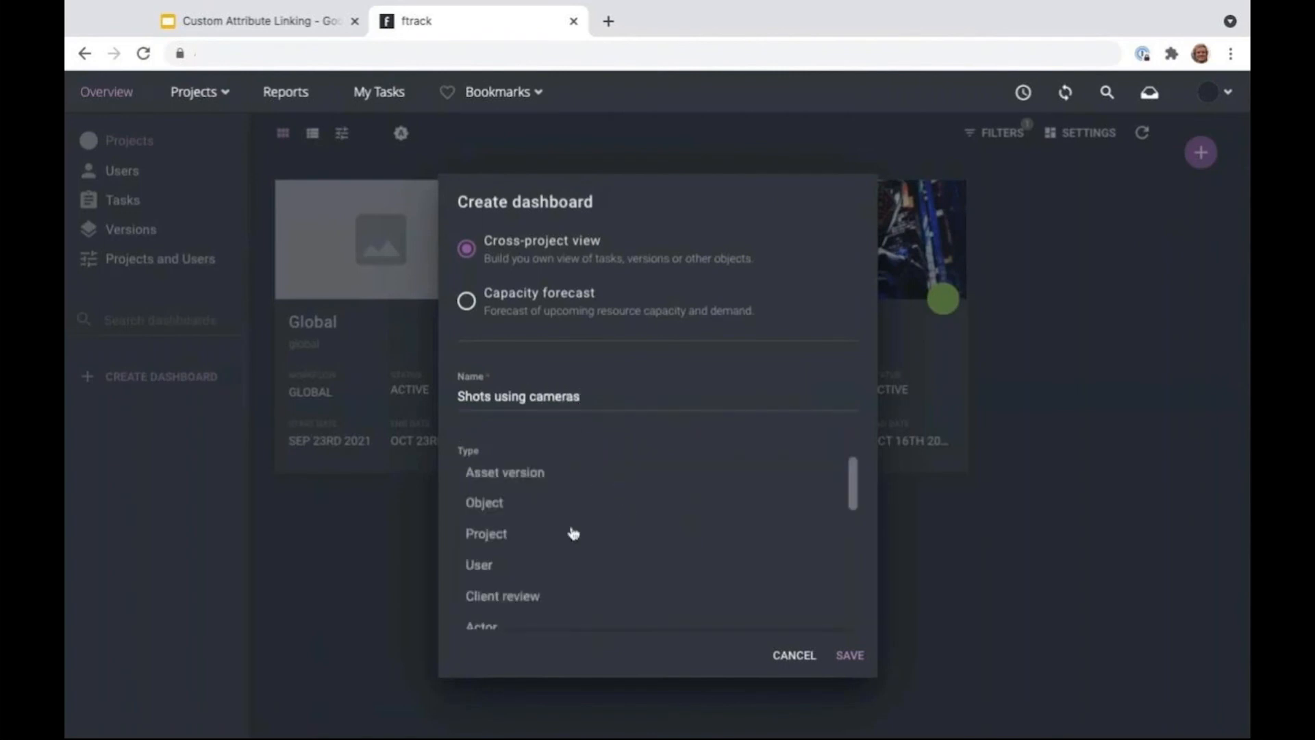
{"action": "scroll", "coordinate": [602, 567], "scroll_direction": "down", "scroll_amount": 5}
{"action": "left_click", "coordinate": [493, 580]}
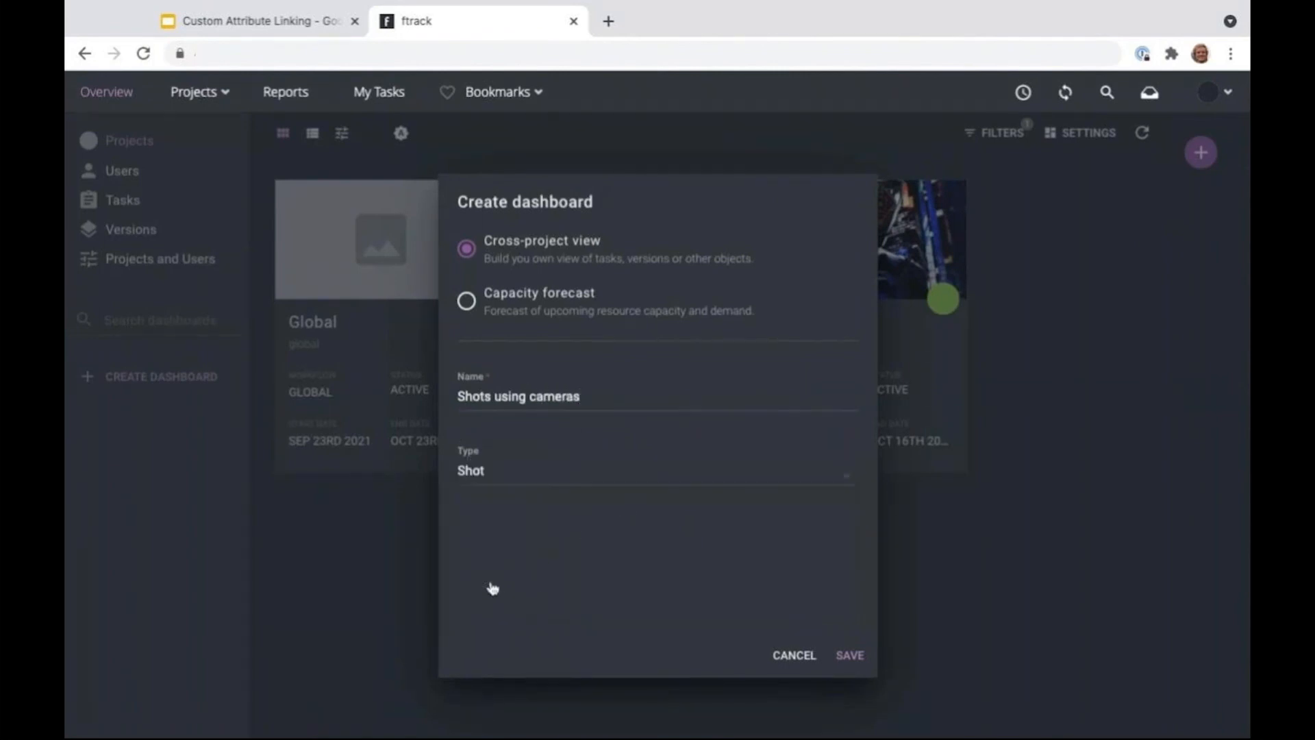
{"action": "left_click", "coordinate": [850, 656]}
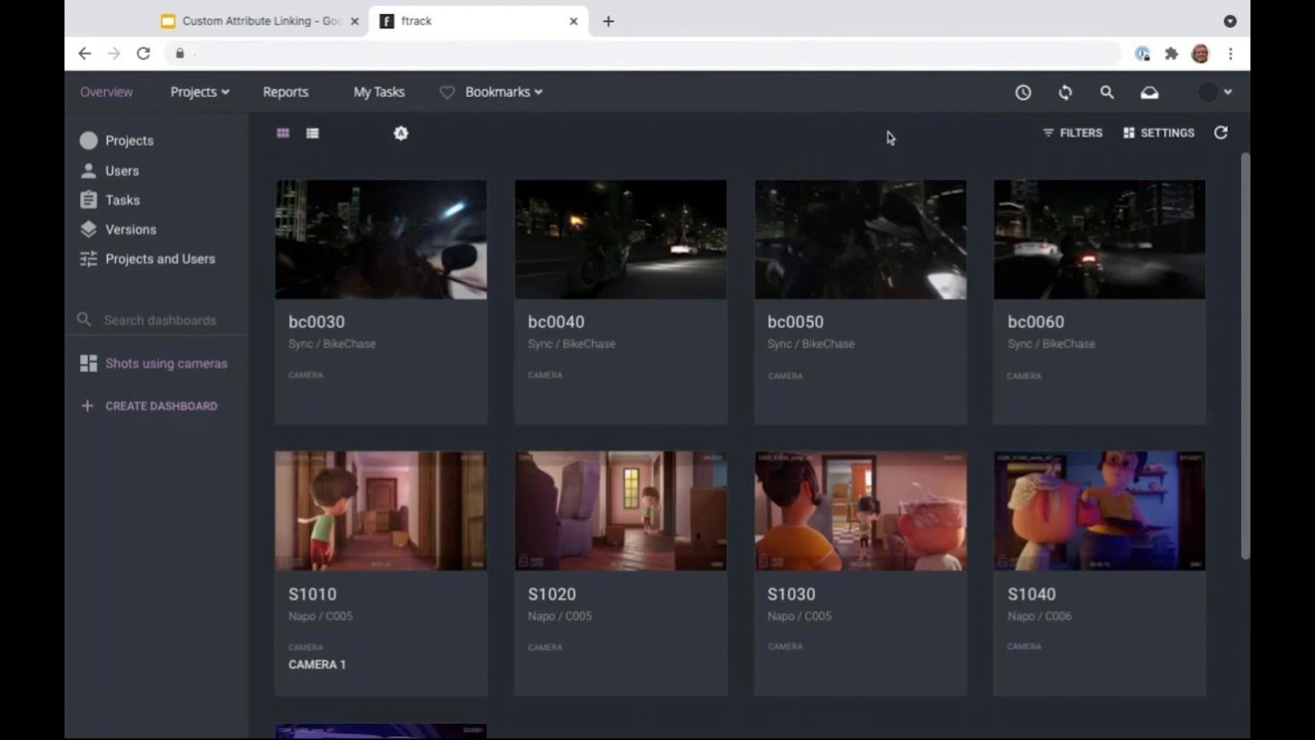
- Add an Actors filter to the dashboard that includes Actor 1 and Actor 2
{"action": "left_click", "coordinate": [1072, 137]}
{"action": "left_click", "coordinate": [1065, 200]}
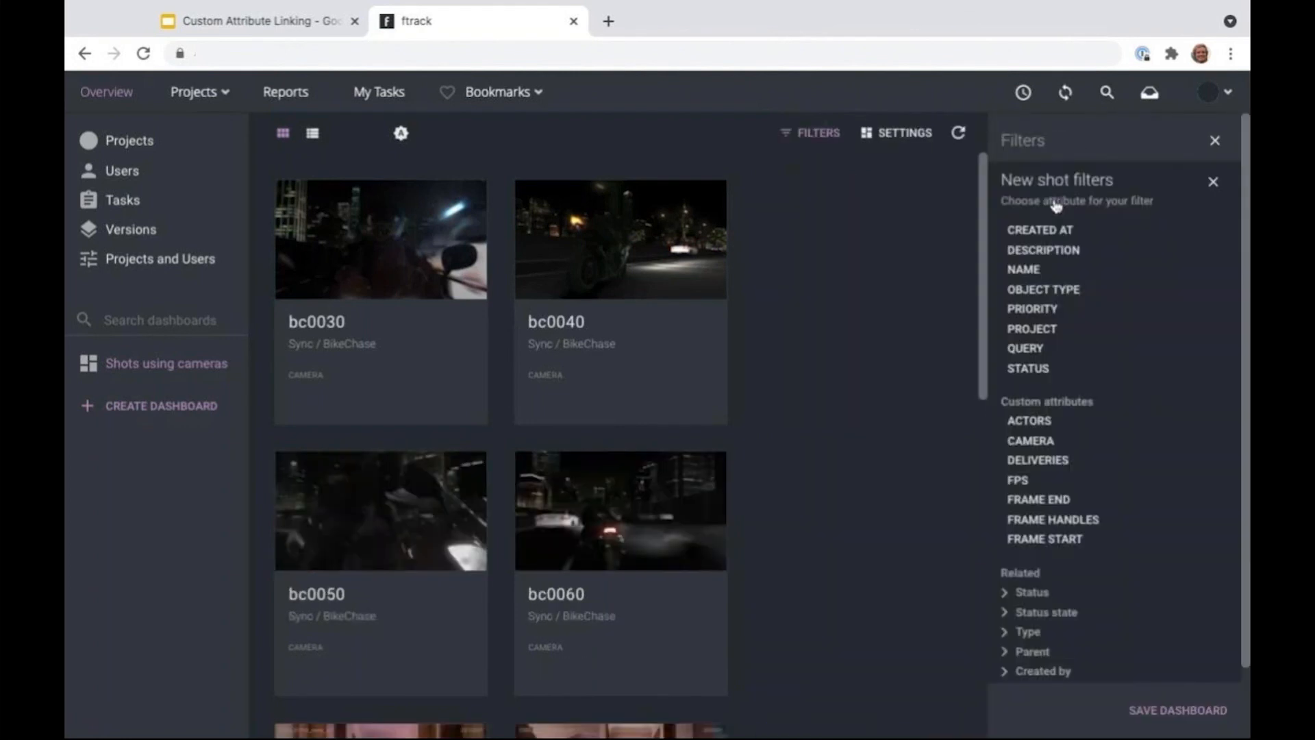
{"action": "left_click", "coordinate": [1031, 421]}
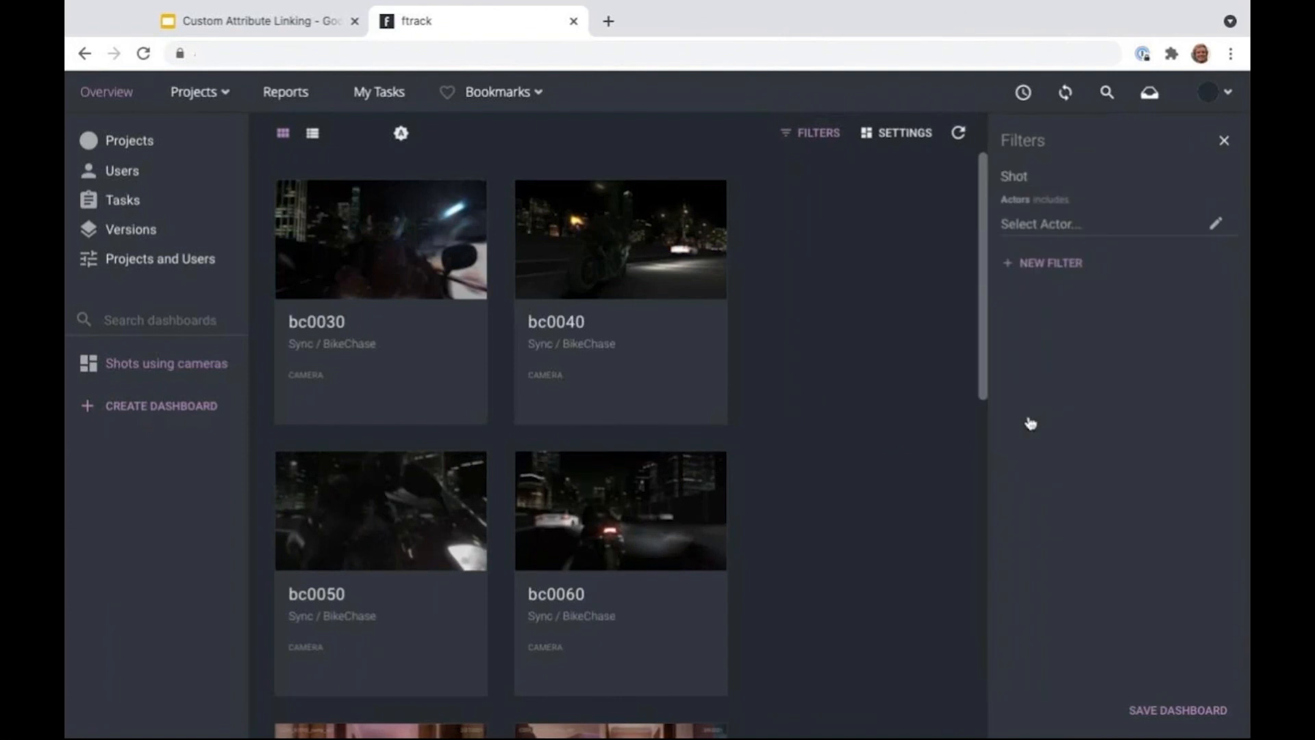
{"action": "left_click", "coordinate": [1093, 231]}
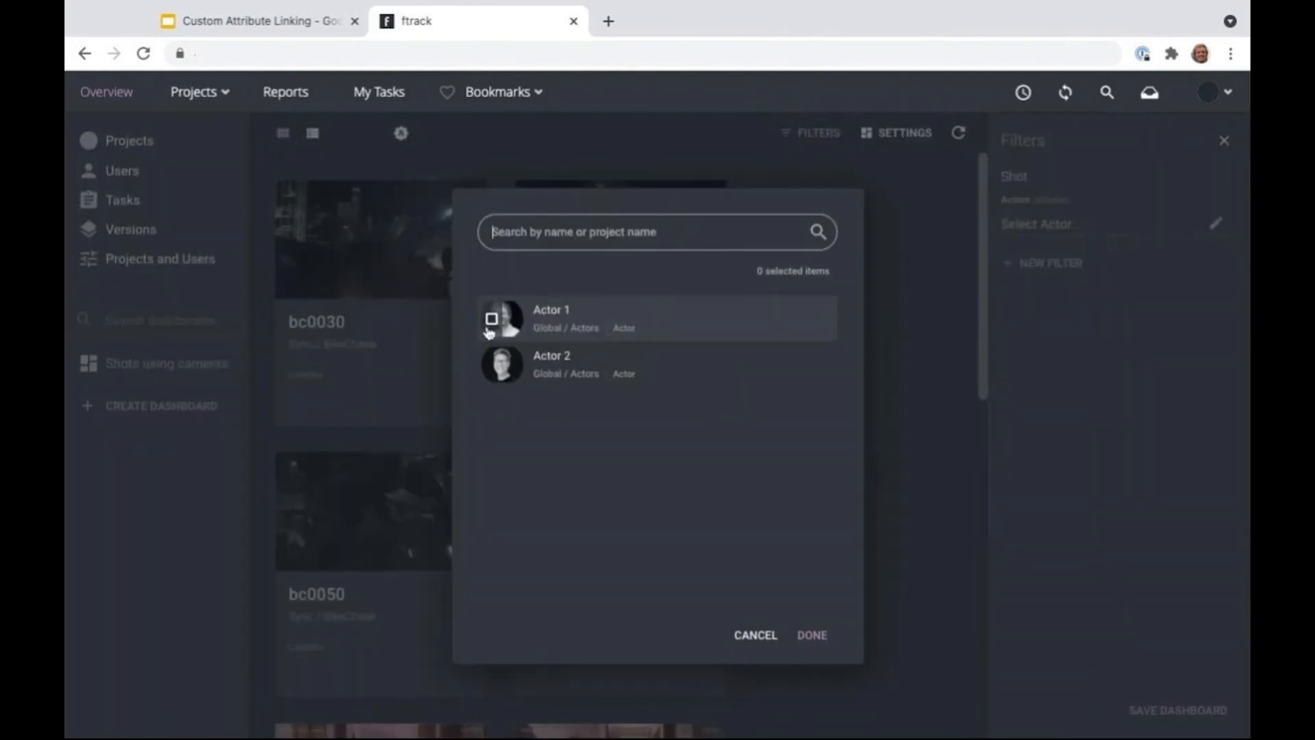
{"action": "left_click", "coordinate": [492, 321]}
{"action": "left_click", "coordinate": [493, 367]}
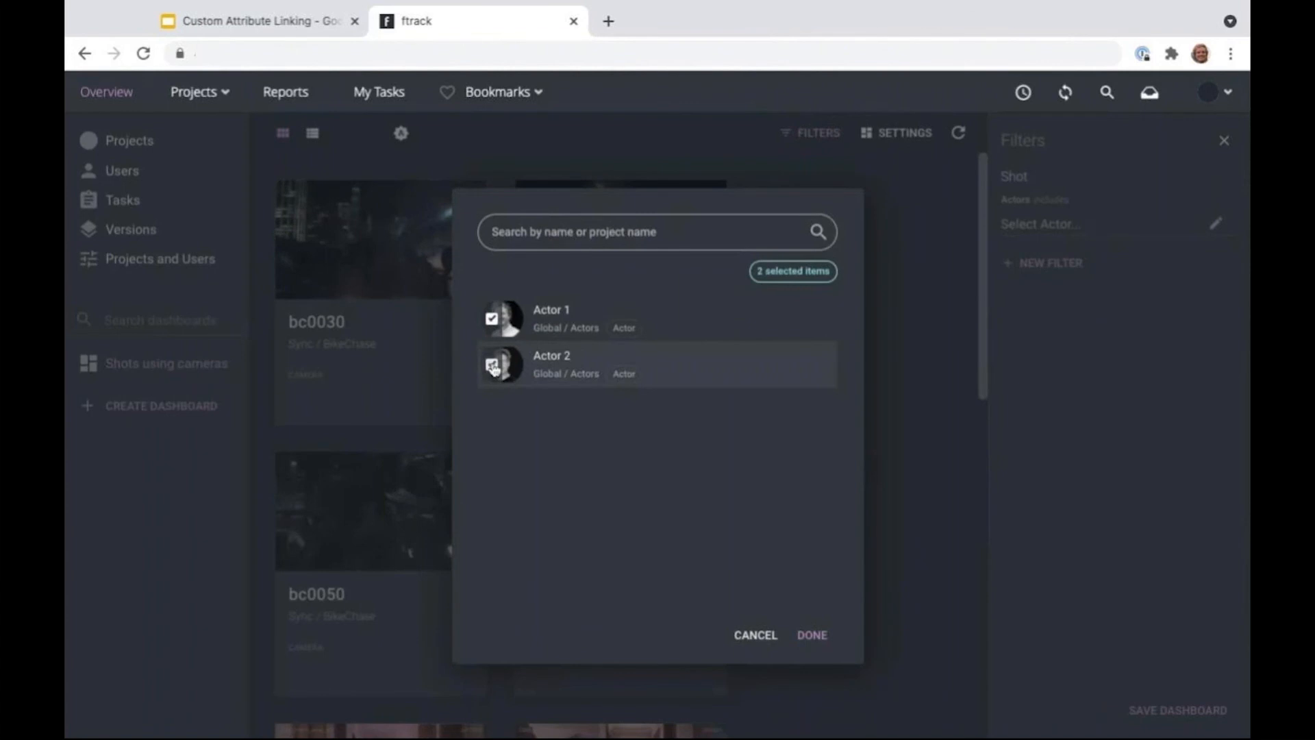
{"action": "left_click", "coordinate": [813, 636]}
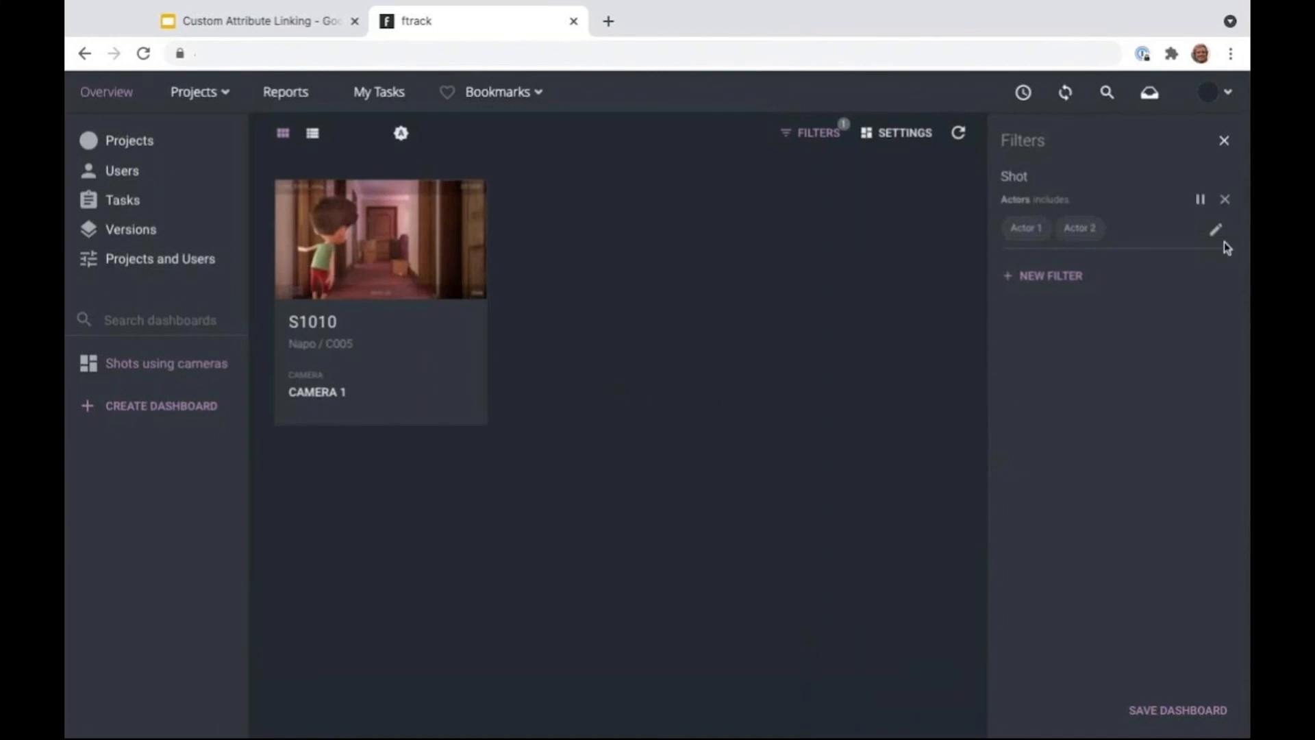
- Pause the Actors filter and link Actor 1 to Napo's shot S1040 through its Actors attribute
{"action": "left_click", "coordinate": [1201, 200]}
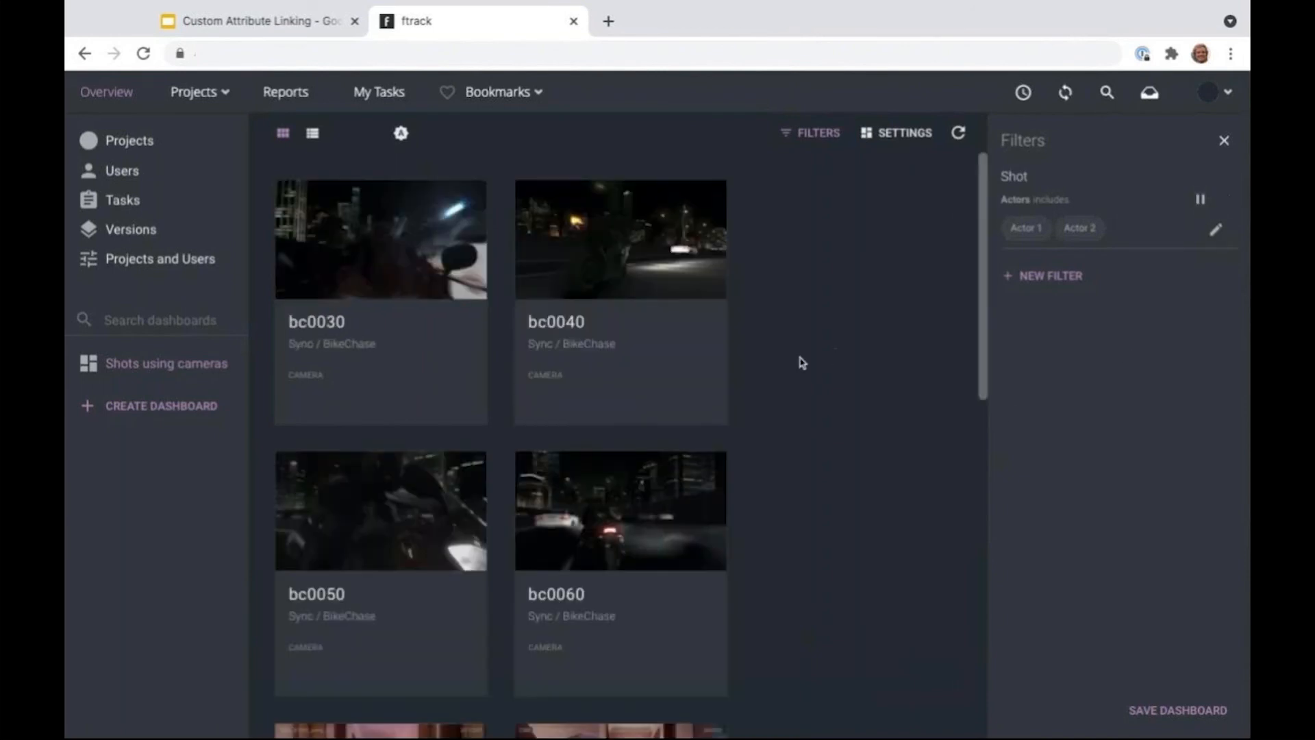
{"action": "scroll", "coordinate": [800, 446], "scroll_direction": "down", "scroll_amount": 8}
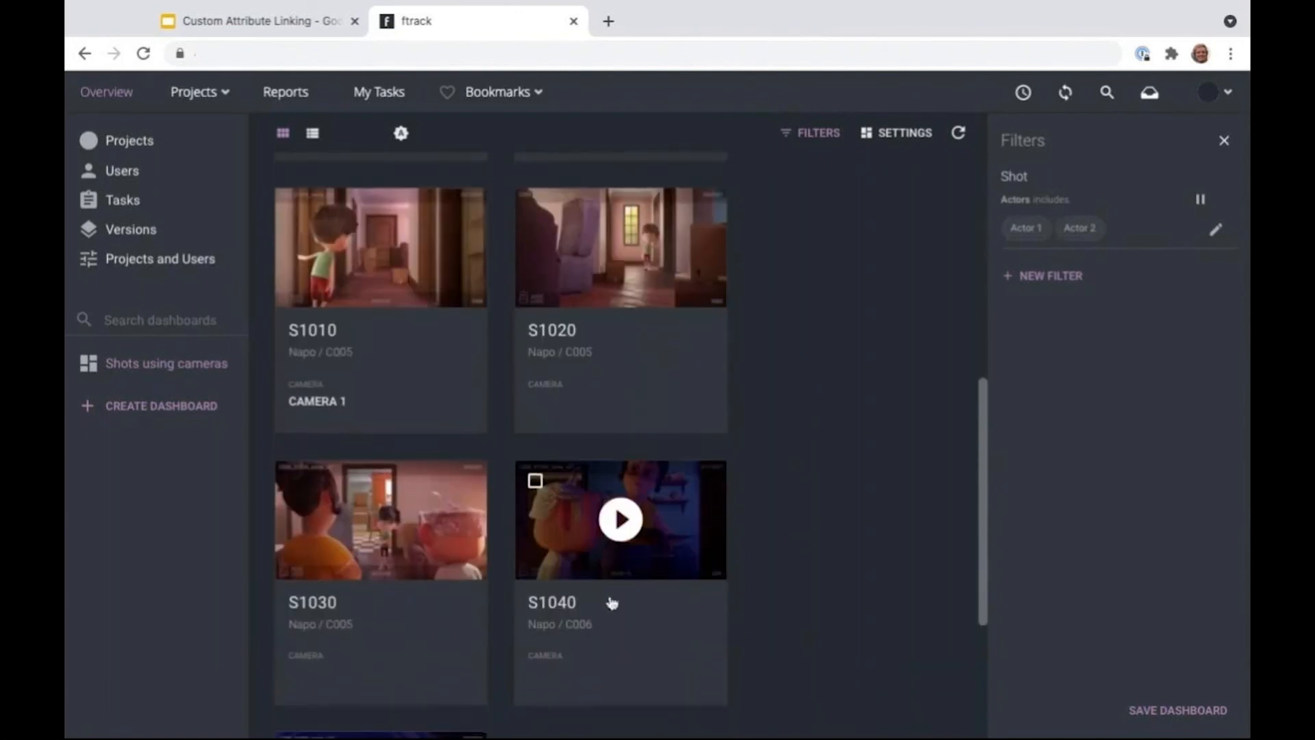
{"action": "left_click", "coordinate": [553, 610]}
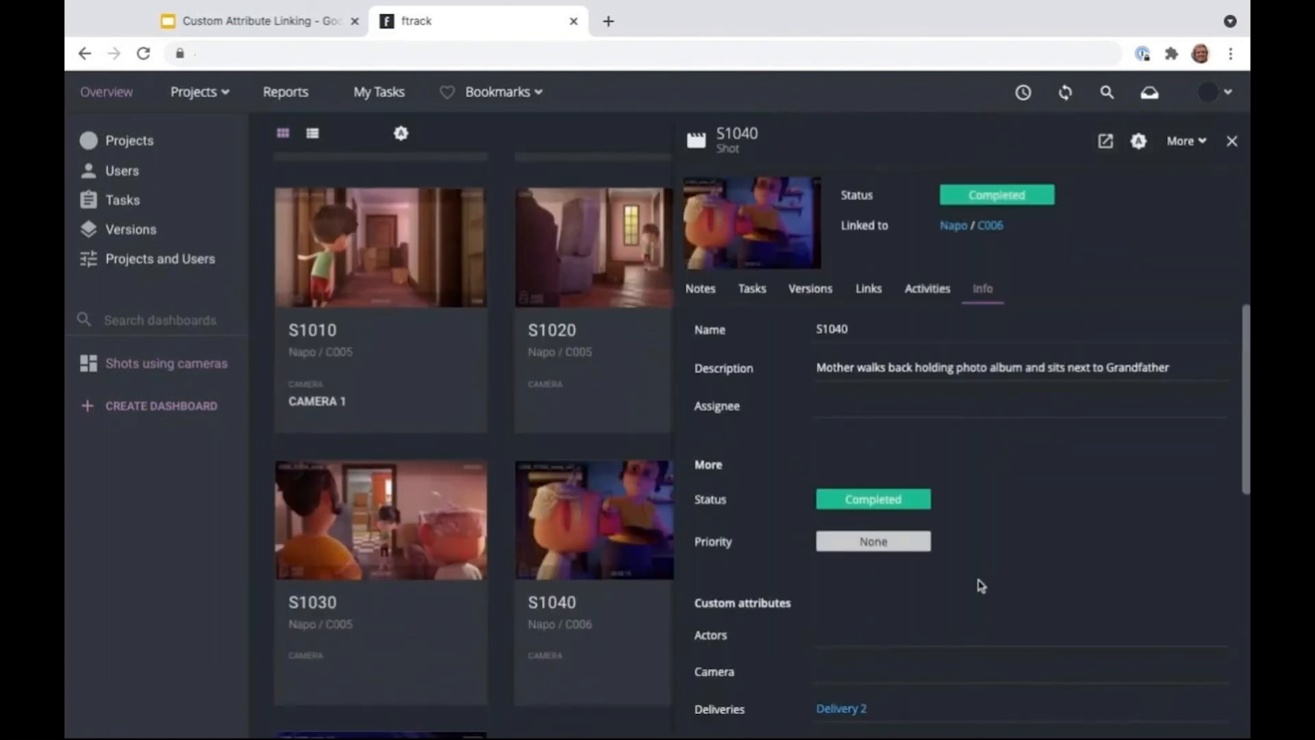
{"action": "scroll", "coordinate": [979, 586], "scroll_direction": "down", "scroll_amount": 1}
{"action": "scroll", "coordinate": [981, 586], "scroll_direction": "down", "scroll_amount": 1}
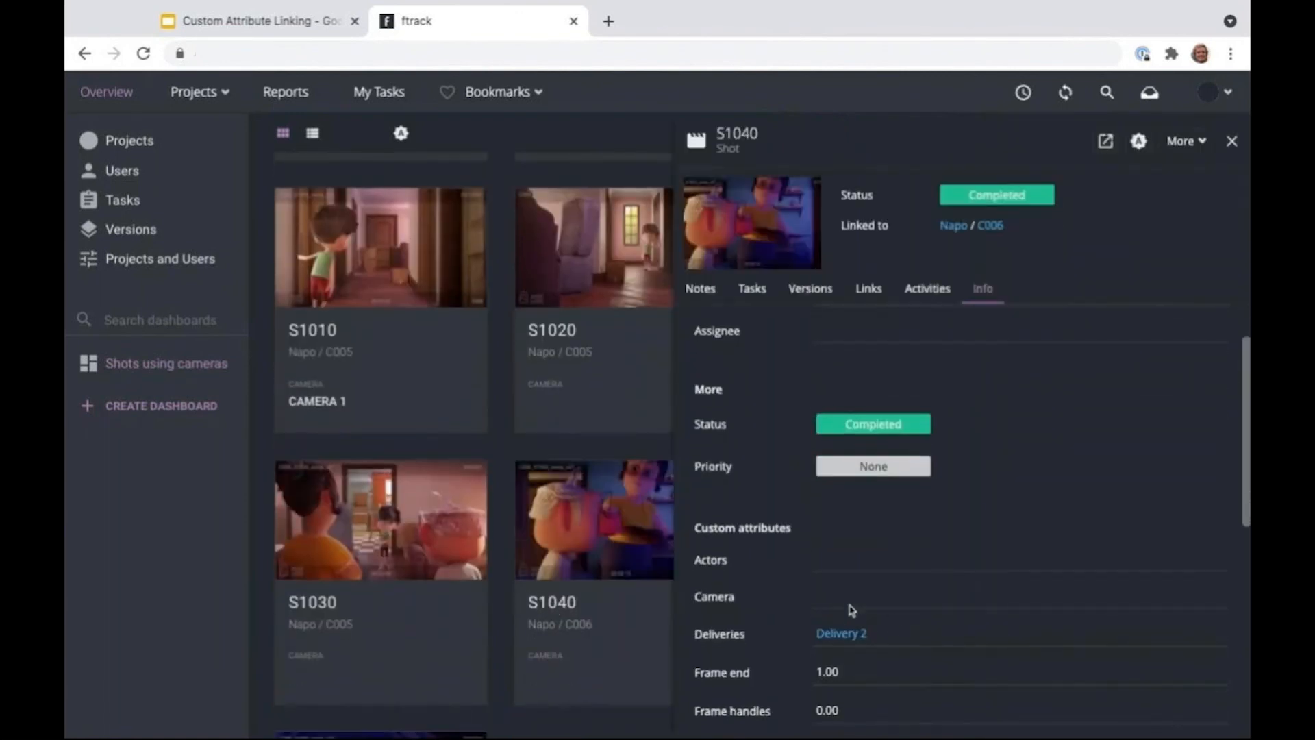
{"action": "left_click", "coordinate": [846, 565]}
{"action": "left_click", "coordinate": [511, 253]}
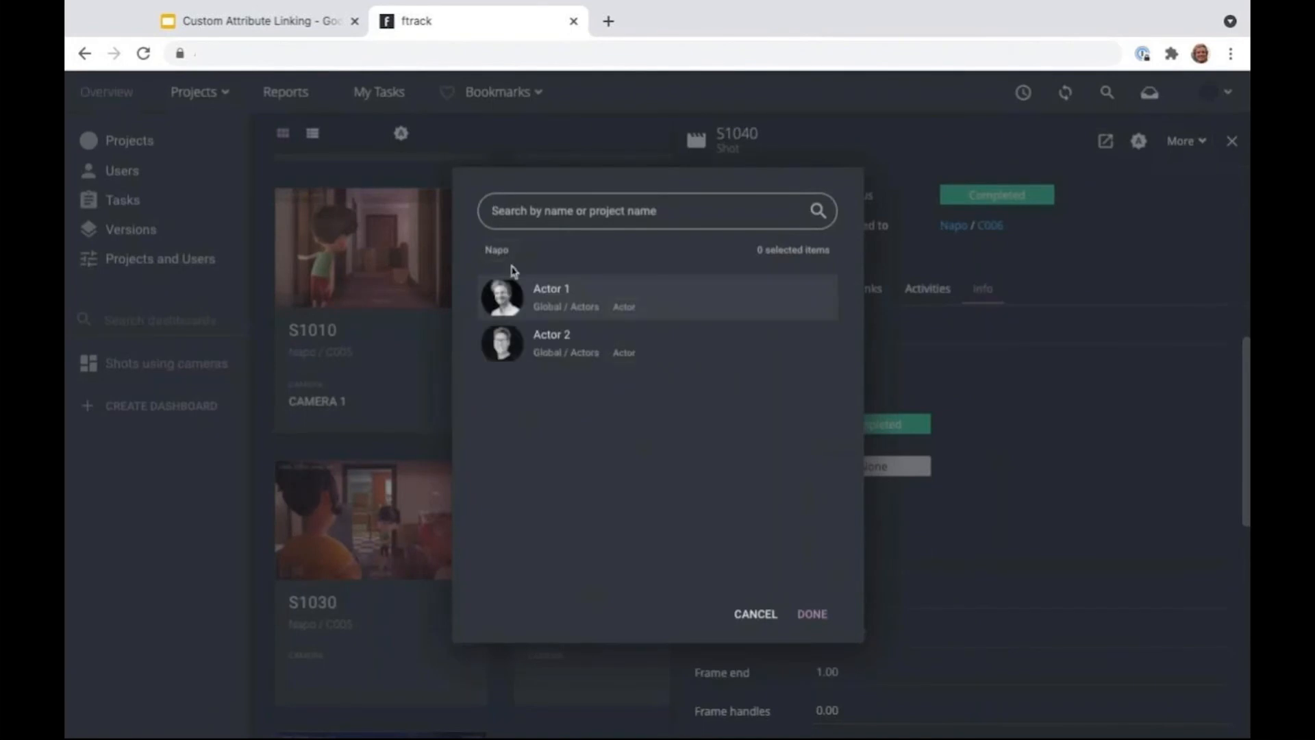
{"action": "left_click", "coordinate": [499, 300]}
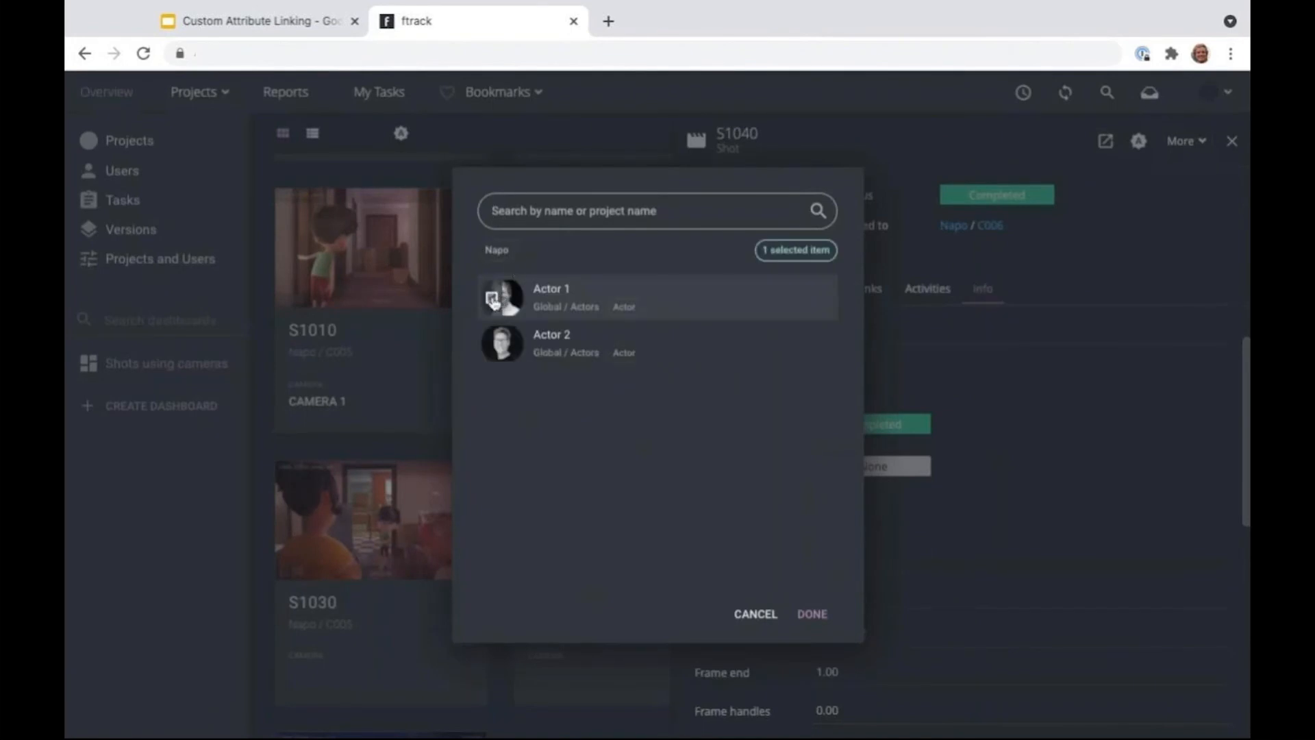
{"action": "left_click", "coordinate": [812, 614]}
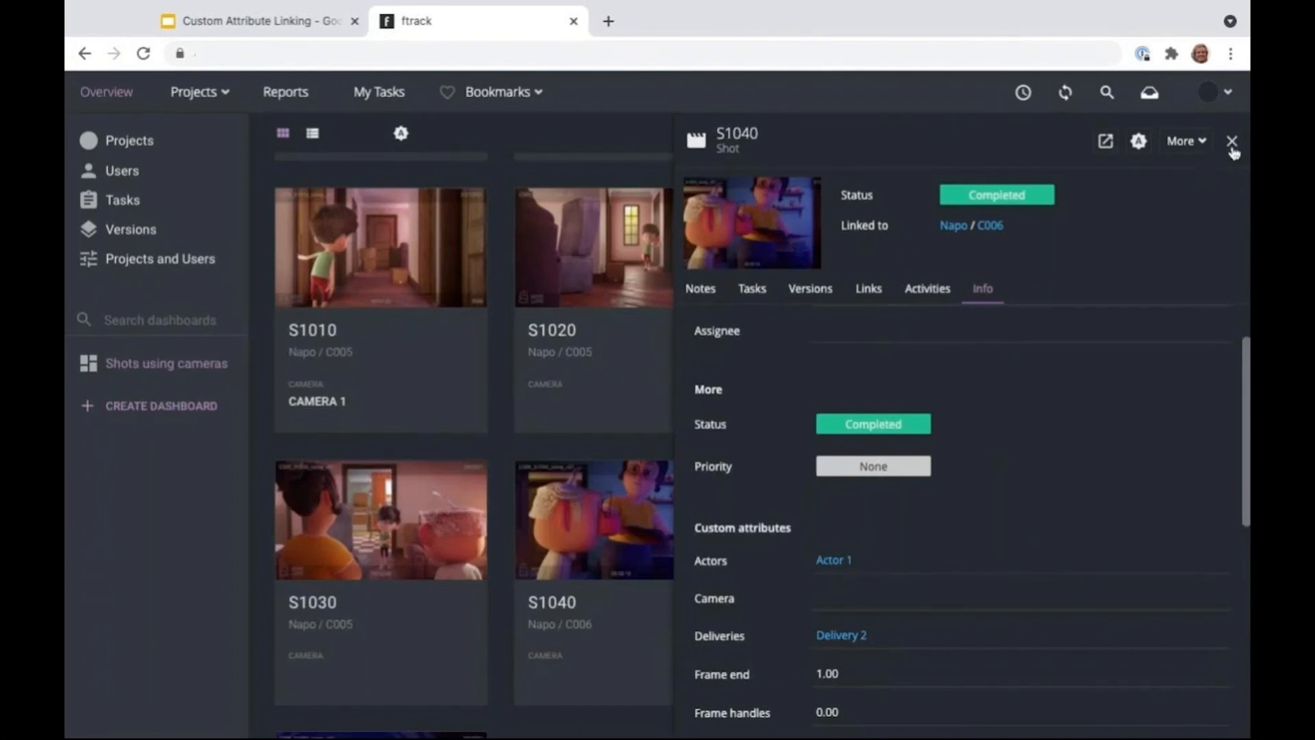
- From Actor 1's details, add S1020, S1030, bc0030, bc0040 and bc0050 to Shot (from Actors), with the picker's Global project restriction removed
{"action": "left_click", "coordinate": [833, 561]}
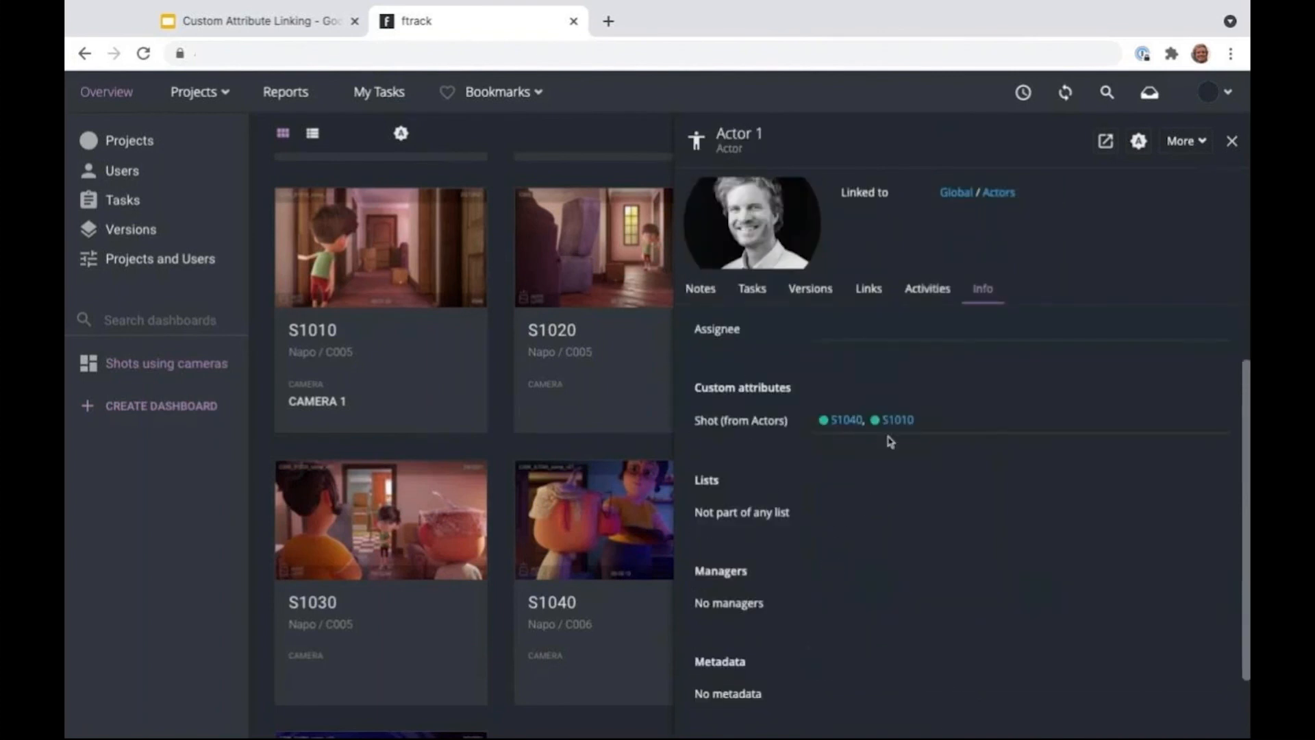
{"action": "left_click", "coordinate": [957, 426]}
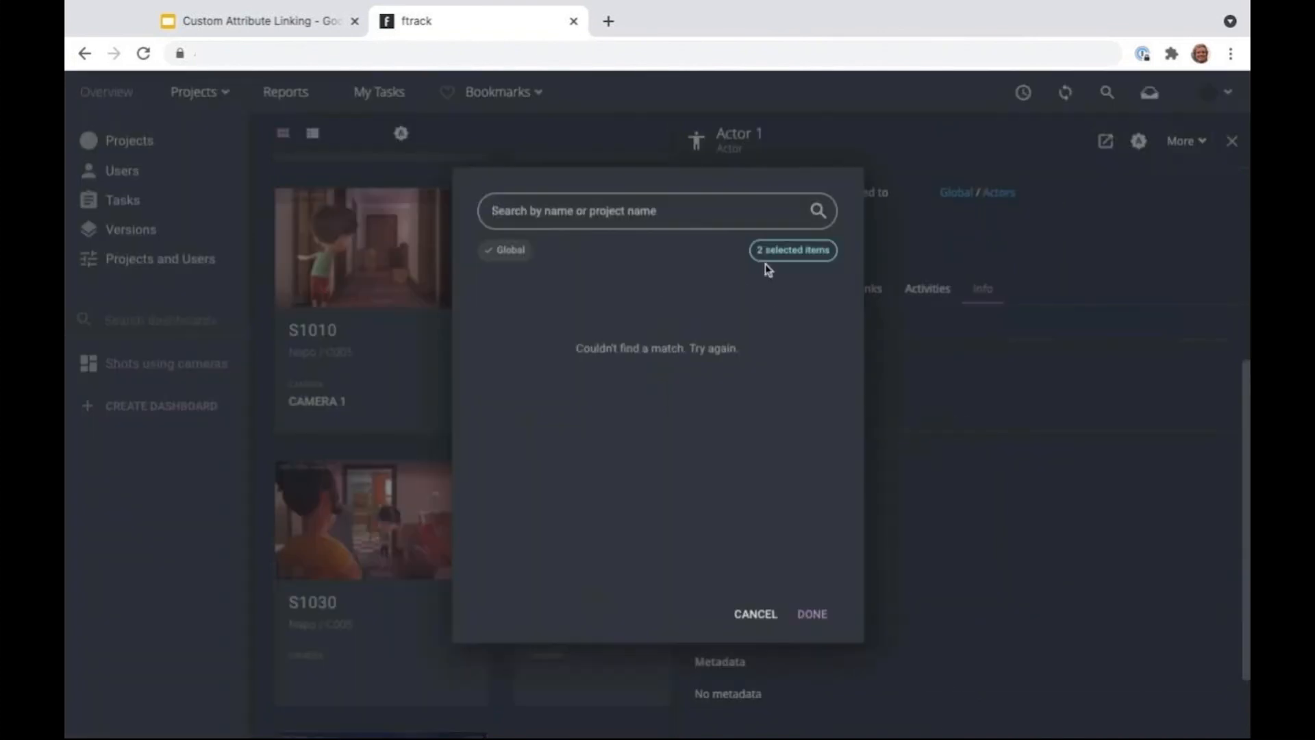
{"action": "left_click", "coordinate": [500, 254]}
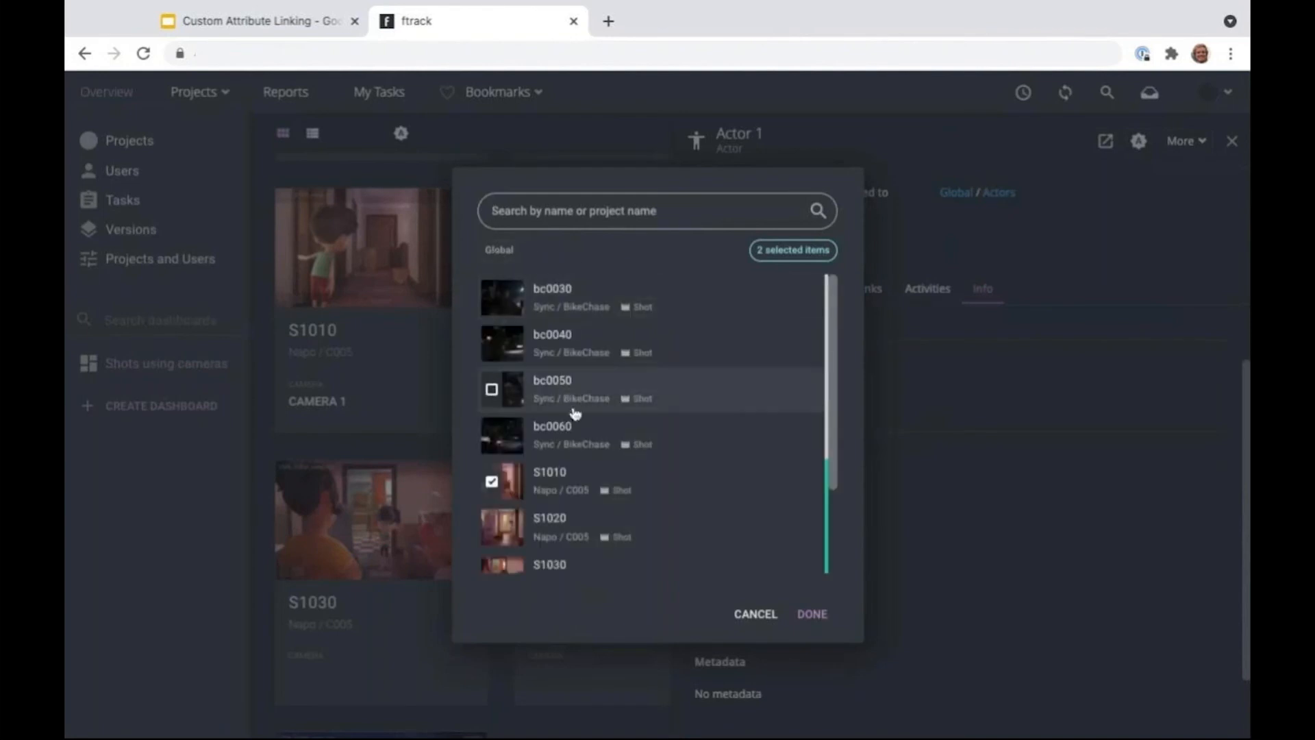
{"action": "scroll", "coordinate": [576, 418], "scroll_direction": "down", "scroll_amount": 2}
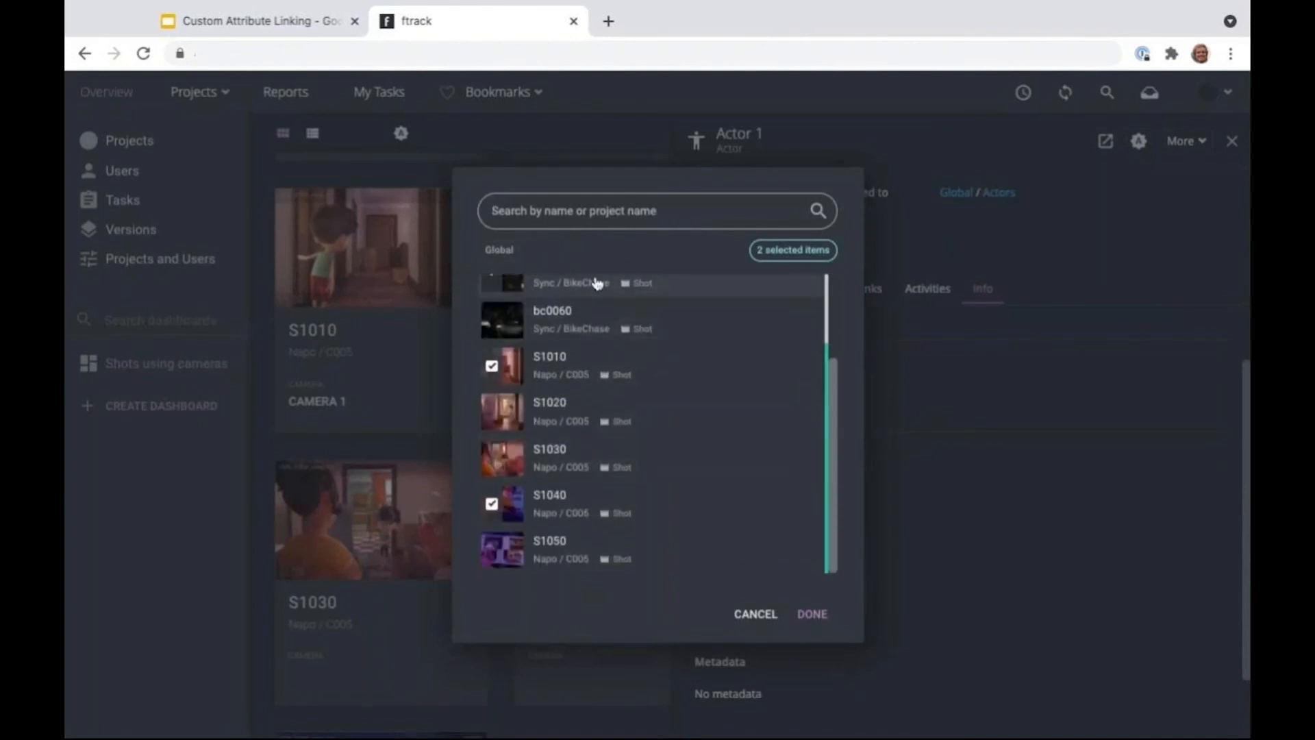
{"action": "left_click", "coordinate": [493, 412]}
{"action": "left_click", "coordinate": [492, 459]}
{"action": "scroll", "coordinate": [596, 466], "scroll_direction": "up", "scroll_amount": 3}
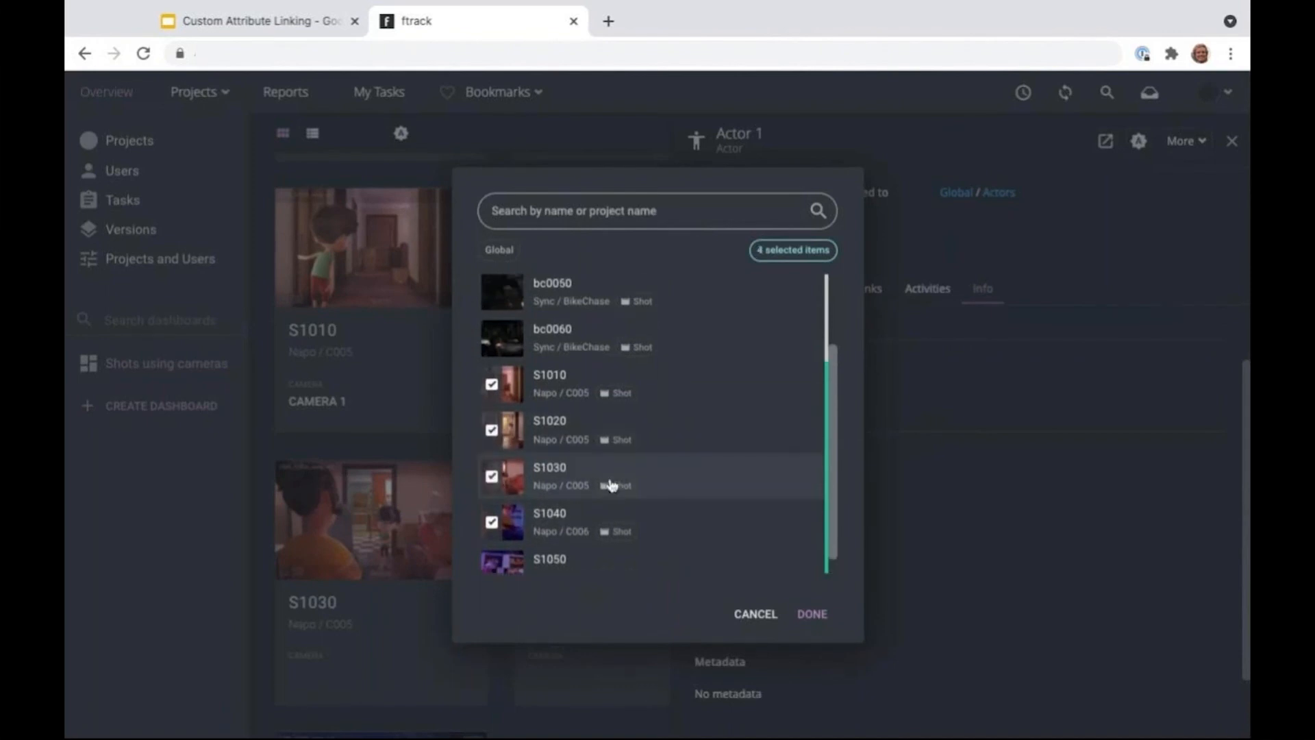
{"action": "left_click", "coordinate": [492, 345]}
{"action": "left_click", "coordinate": [491, 389]}
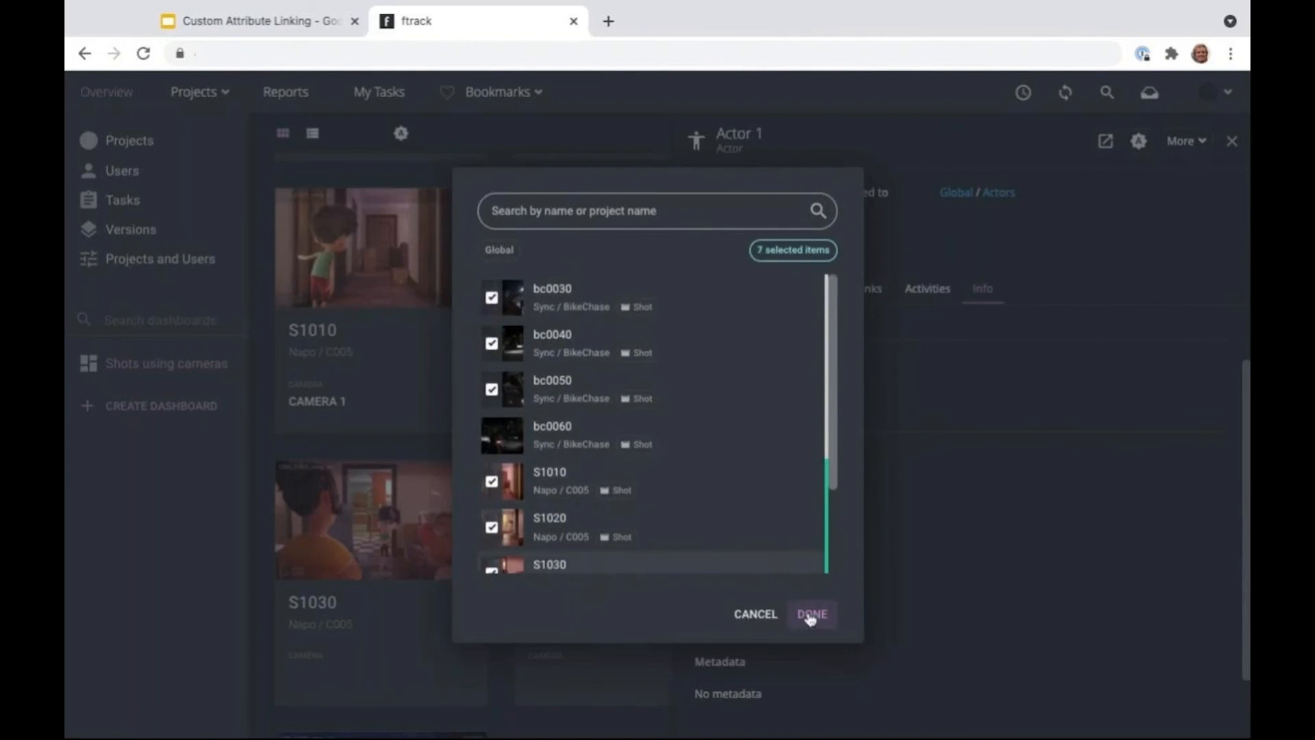
{"action": "left_click", "coordinate": [813, 613]}
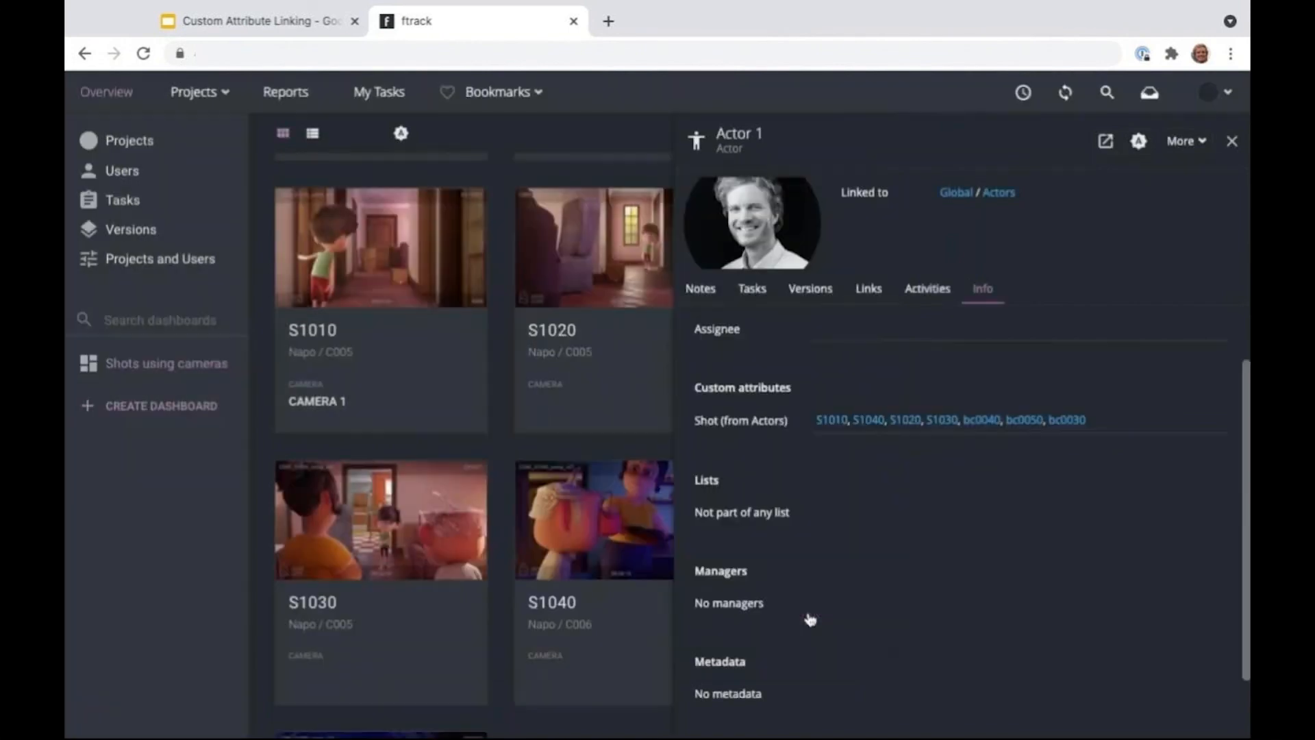
- Close Actor 1's details, resume the Actors filter, review the matching shots across projects and hide the filter settings
{"action": "left_click", "coordinate": [1232, 144]}
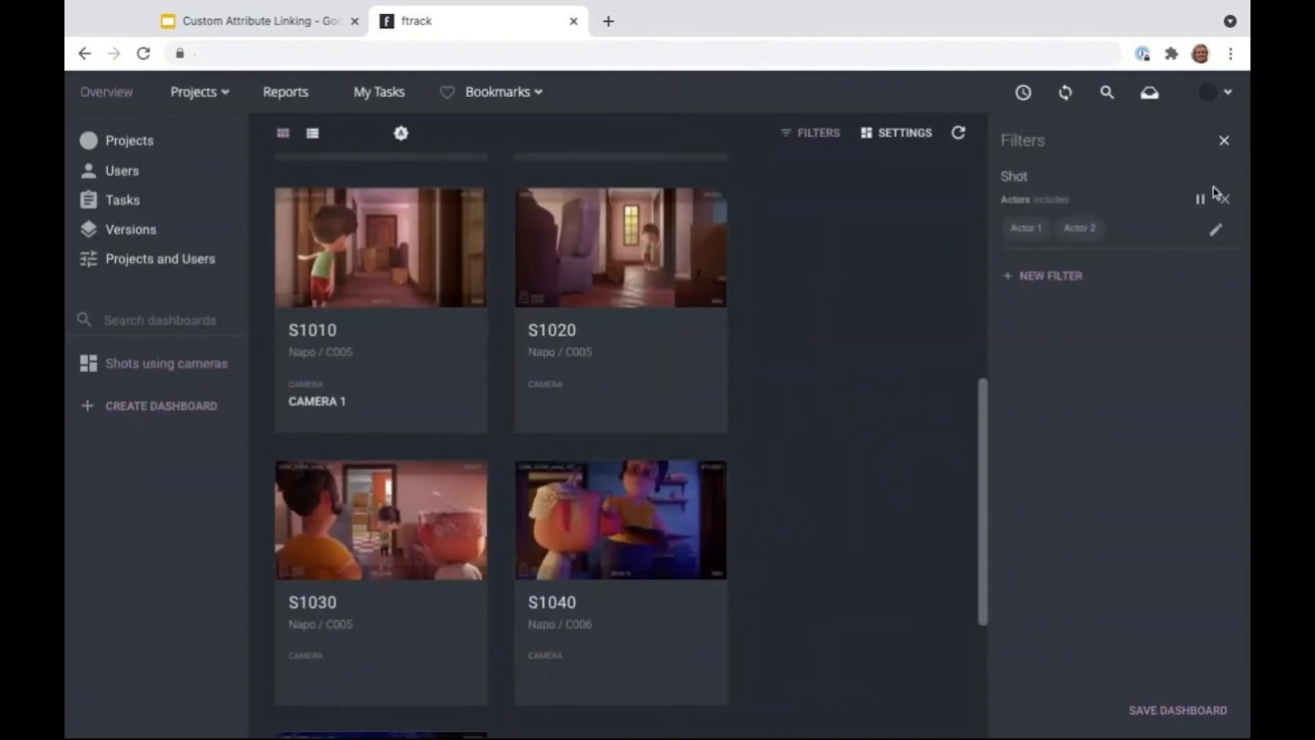
{"action": "left_click", "coordinate": [1200, 203]}
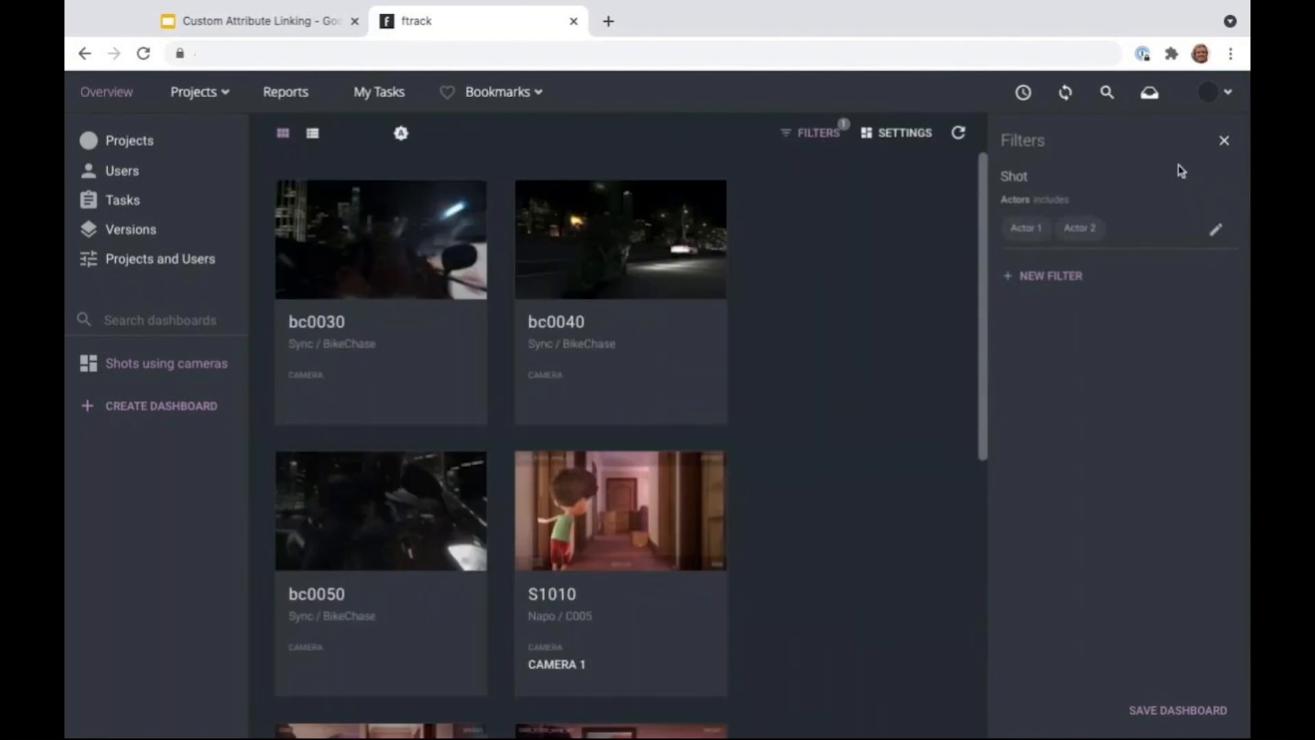
{"action": "scroll", "coordinate": [884, 565], "scroll_direction": "down", "scroll_amount": 8}
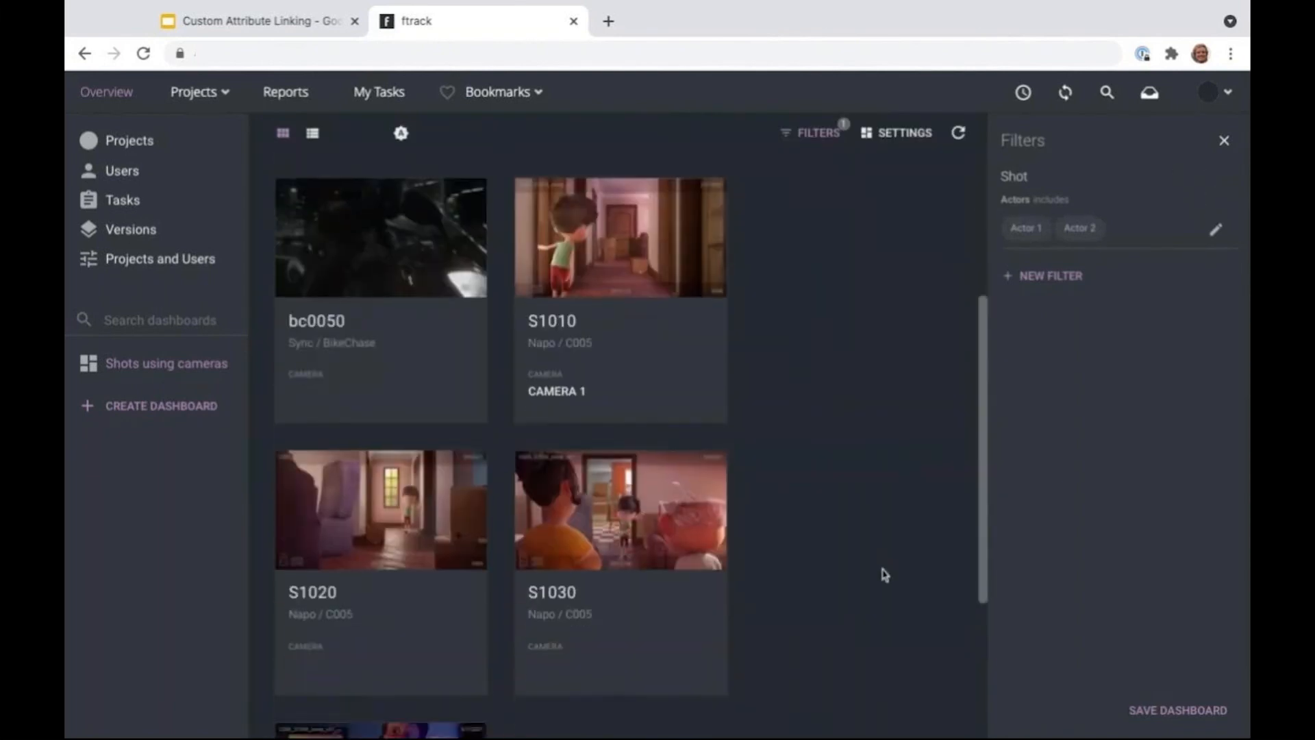
{"action": "scroll", "coordinate": [844, 558], "scroll_direction": "up", "scroll_amount": 8}
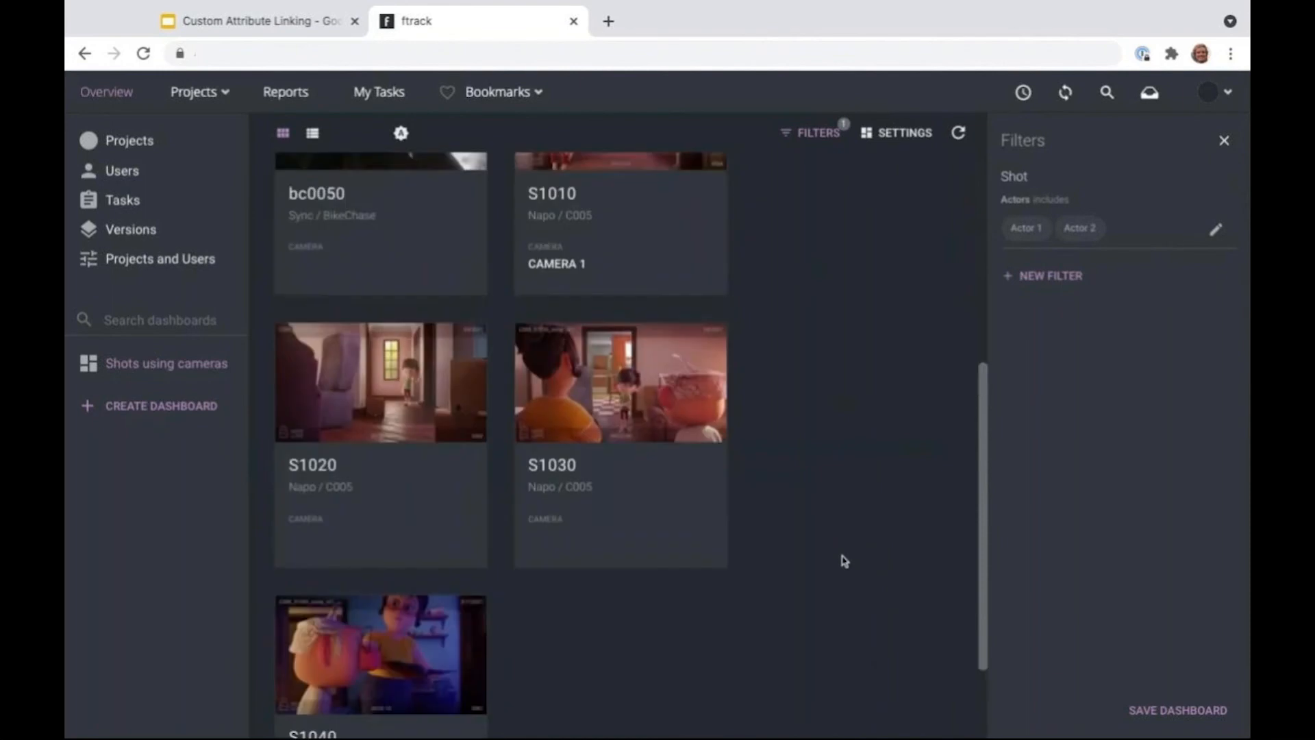
{"action": "scroll", "coordinate": [844, 561], "scroll_direction": "down", "scroll_amount": 8}
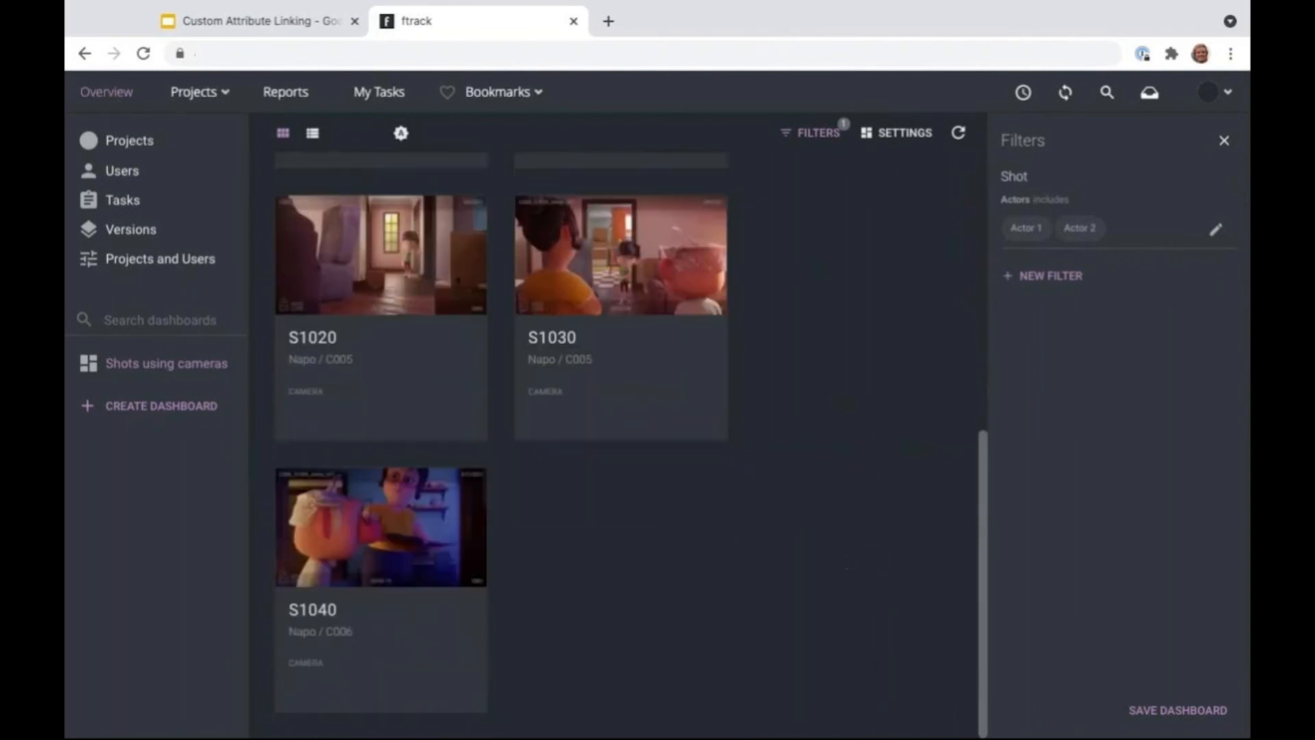
{"action": "left_click", "coordinate": [814, 137]}
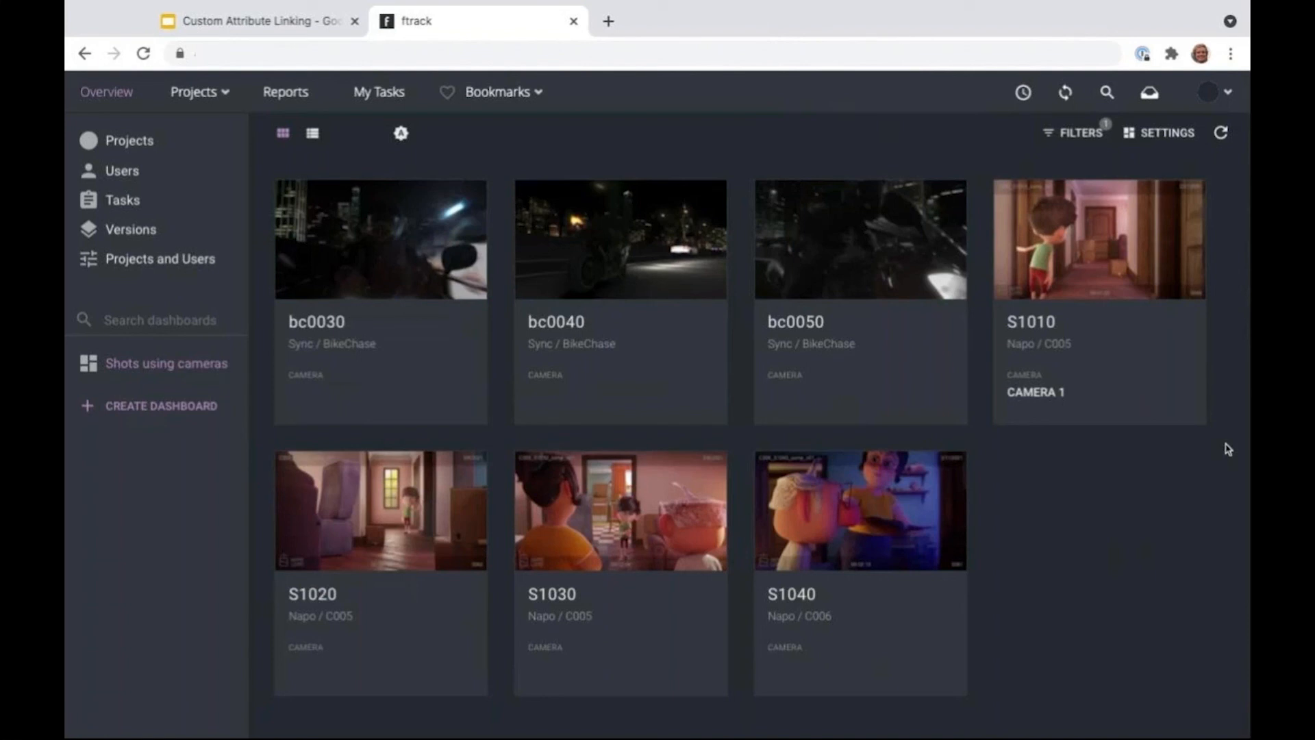
- Reopen the dashboard's filter settings and add an empty Query filter alongside the Actors filter
{"action": "mouse_move", "coordinate": [1115, 264]}
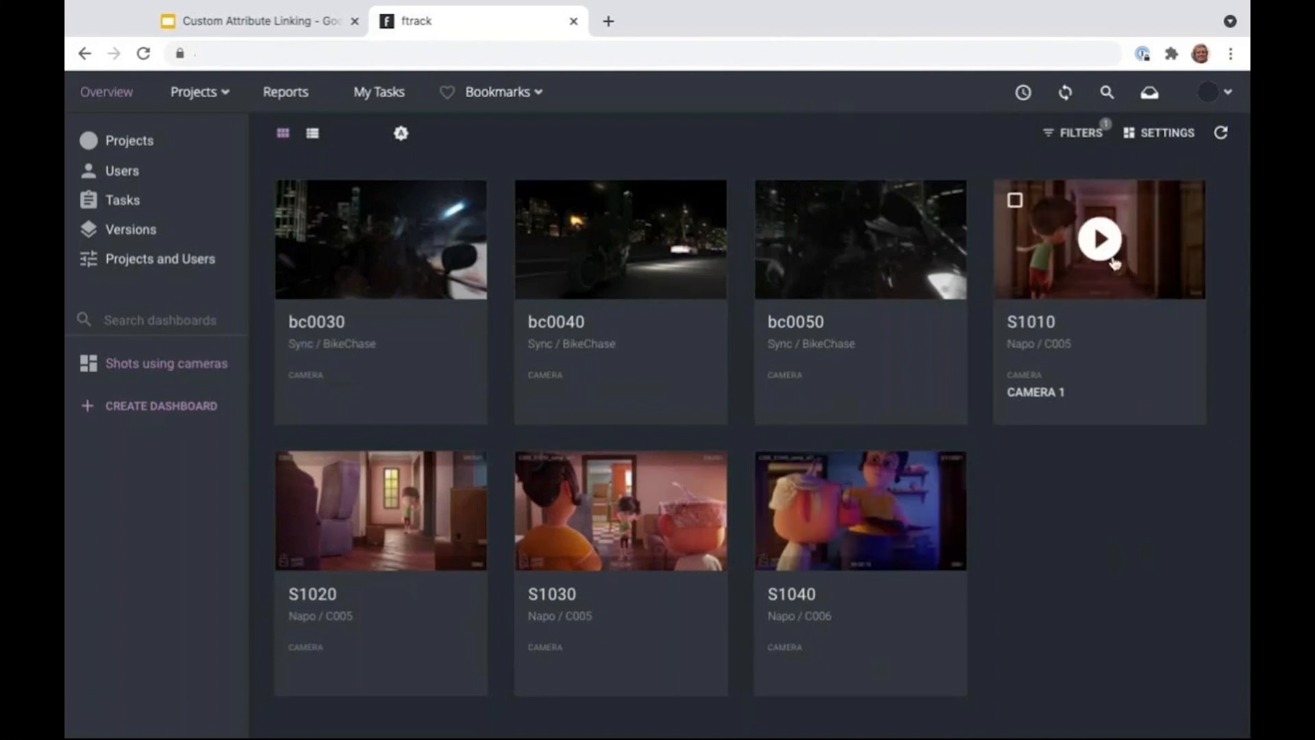
{"action": "left_click", "coordinate": [1080, 134]}
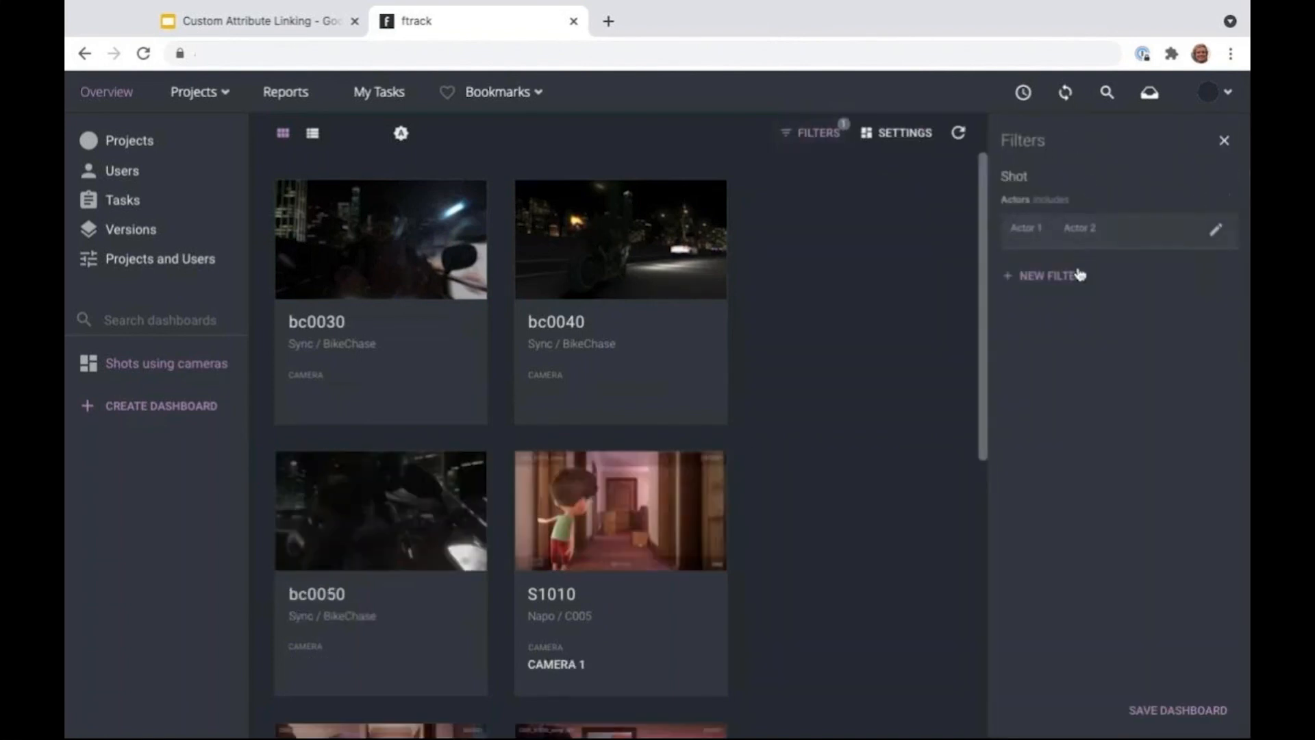
{"action": "left_click", "coordinate": [1049, 275]}
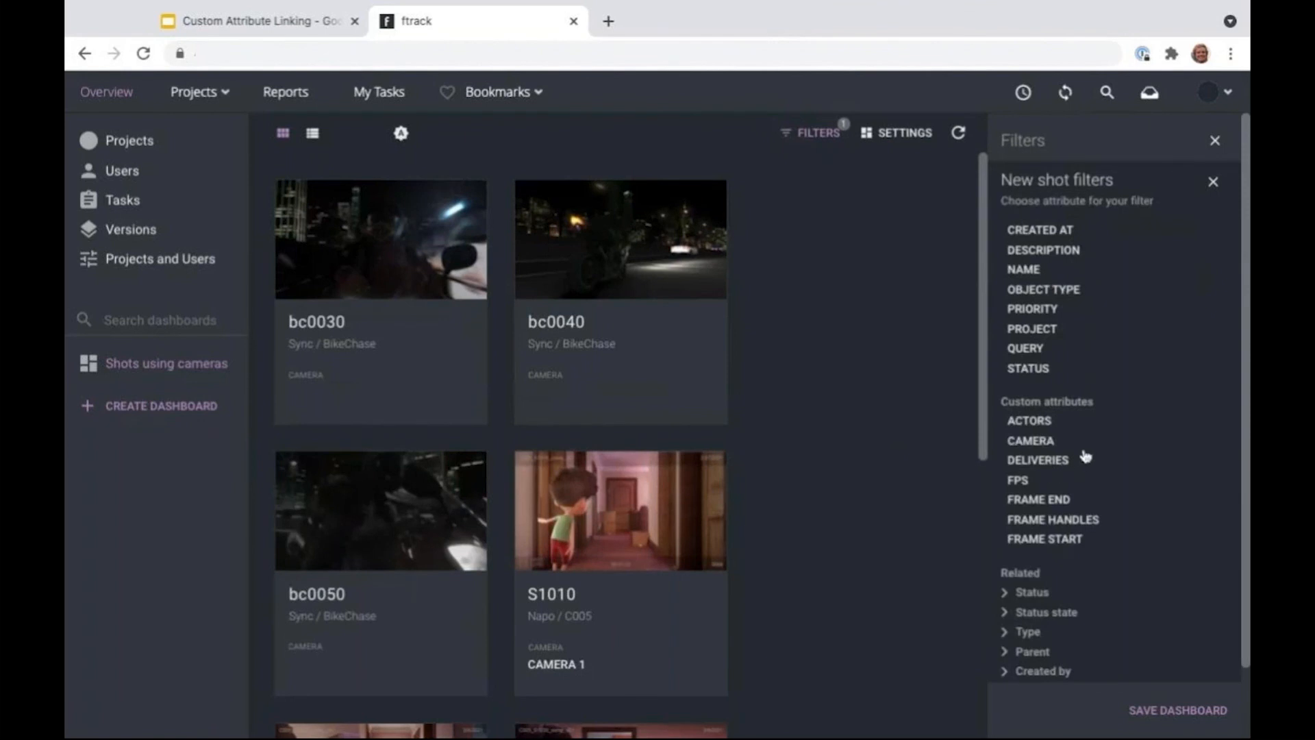
{"action": "left_click", "coordinate": [1027, 350]}
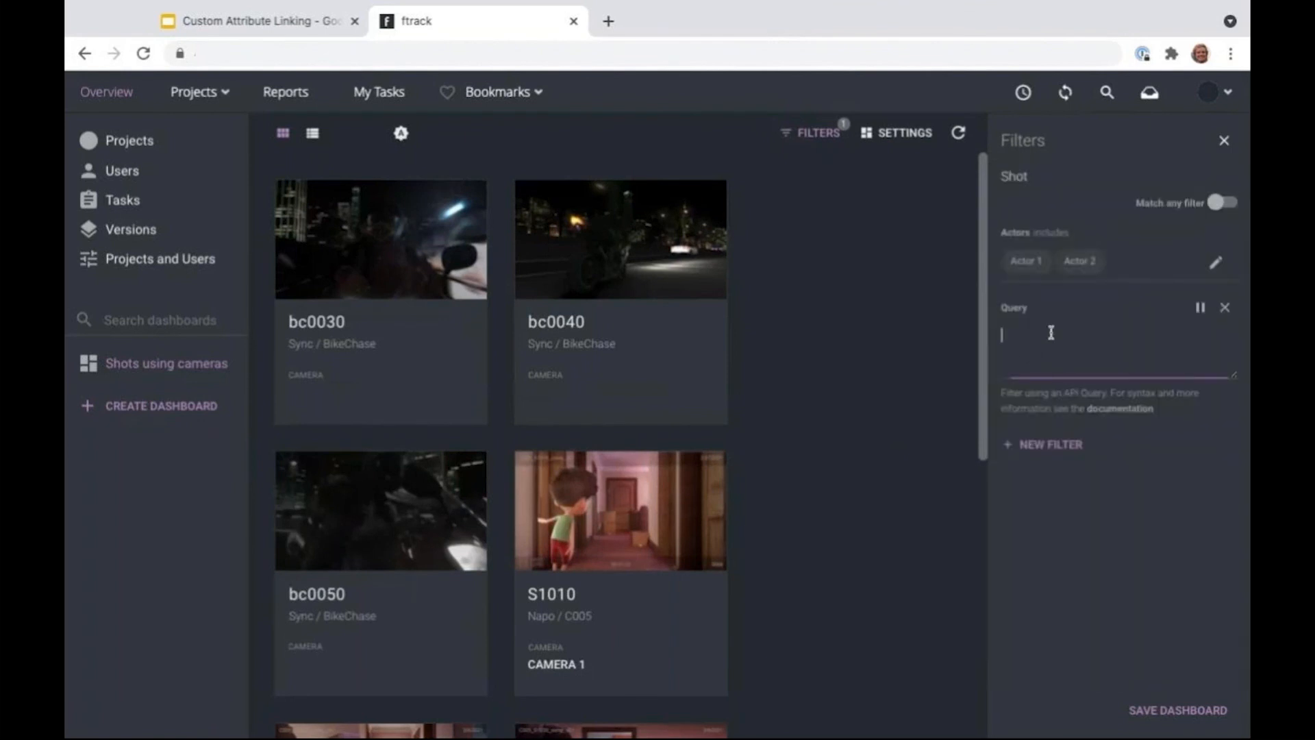